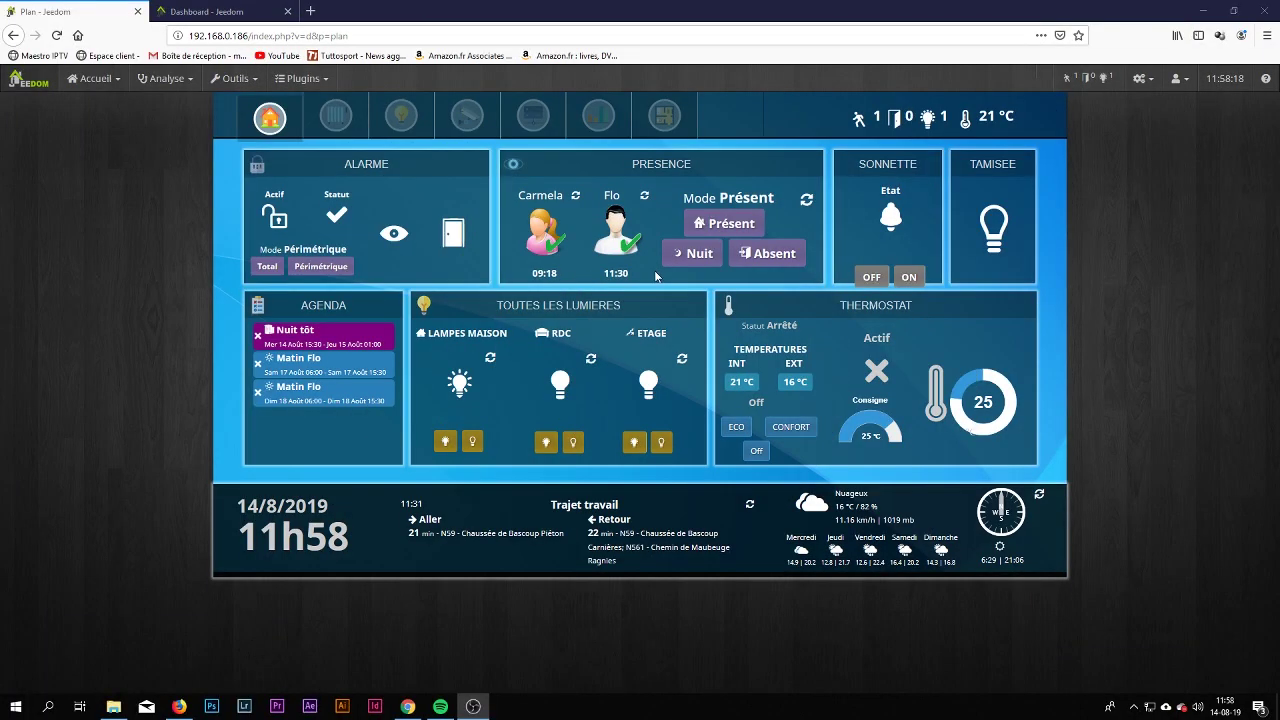
Open the Sonnette virtual equipment from the Maison dashboard and show its list of commands
{"action": "left_click", "coordinate": [224, 11]}
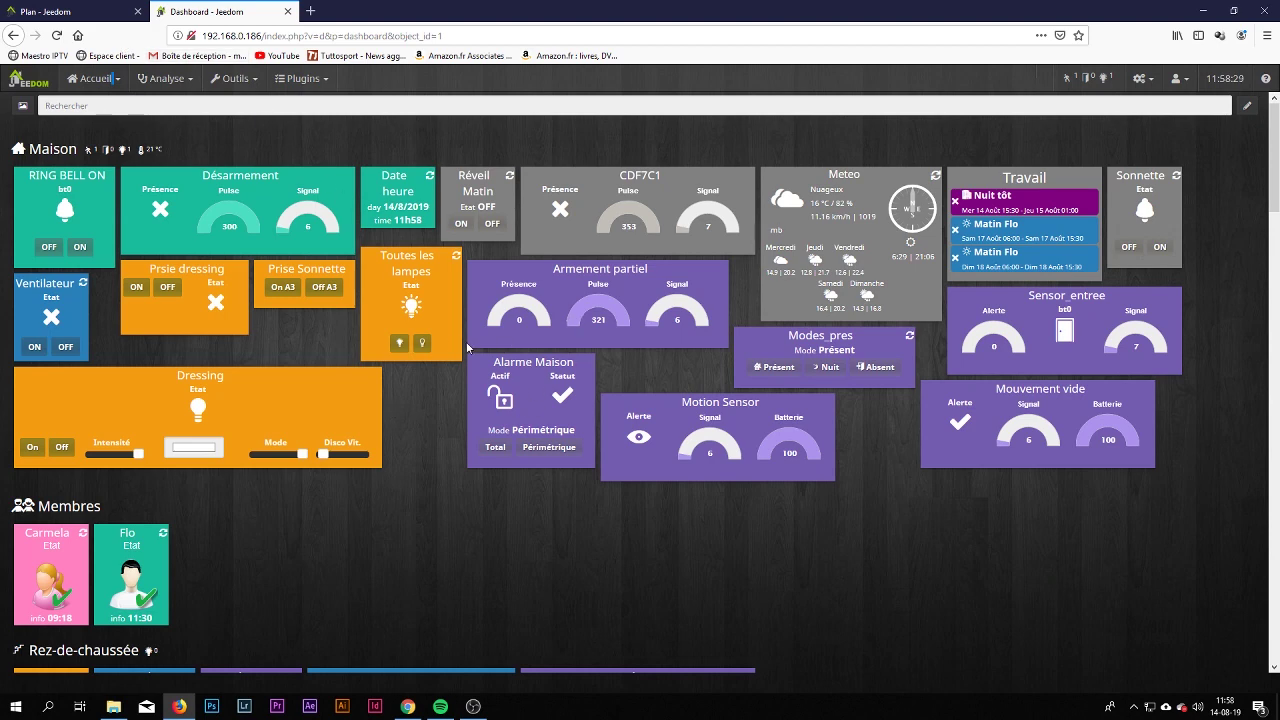
{"action": "left_click", "coordinate": [86, 8]}
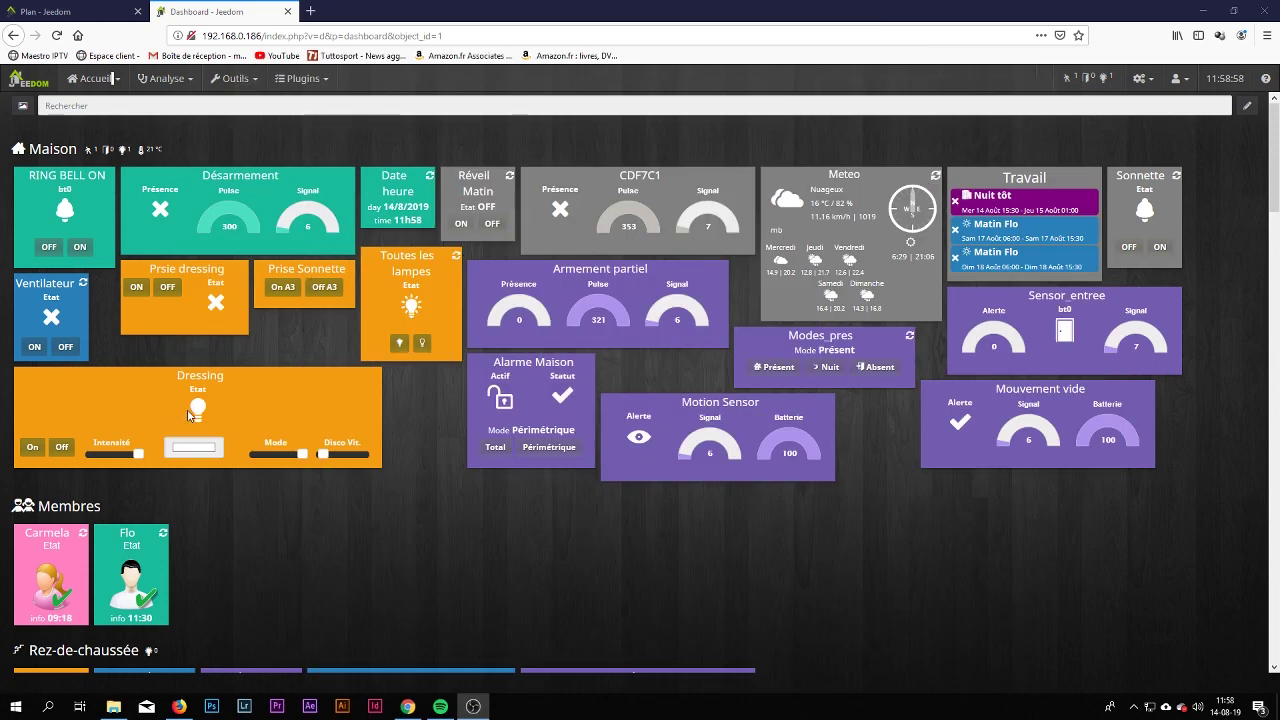
{"action": "mouse_move", "coordinate": [215, 307]}
{"action": "left_click", "coordinate": [1140, 176]}
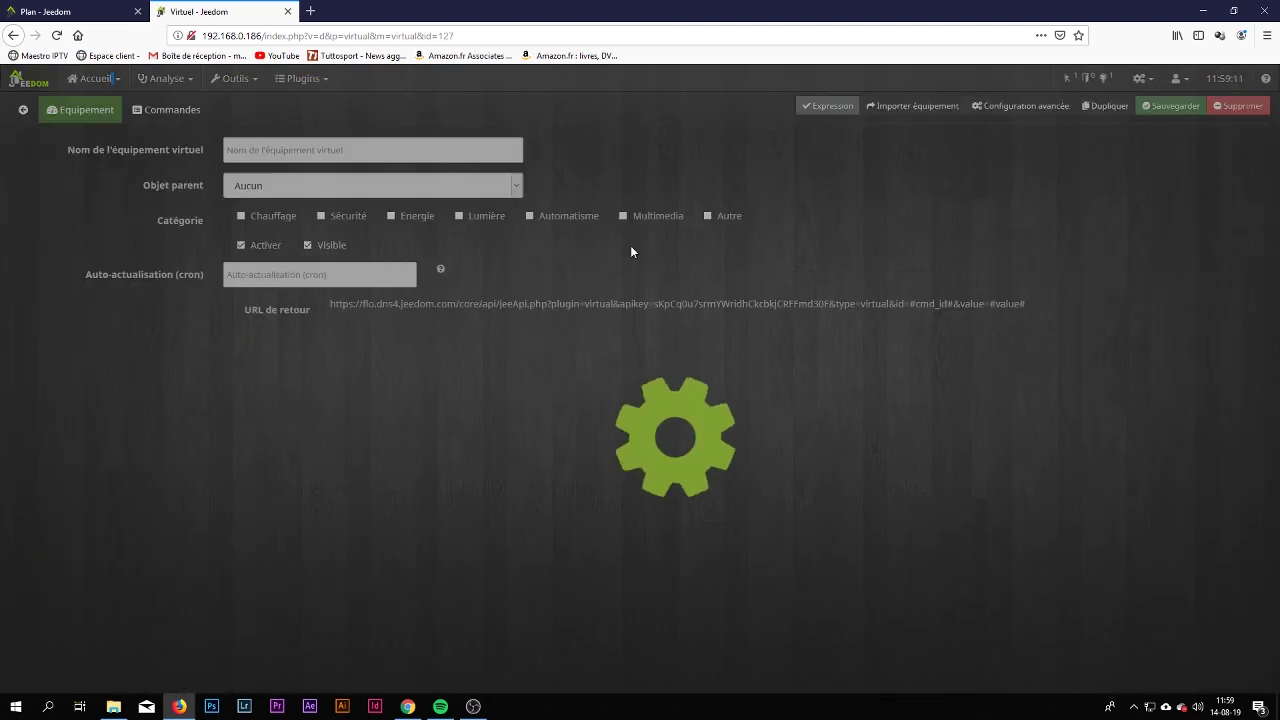
{"action": "left_click", "coordinate": [158, 112]}
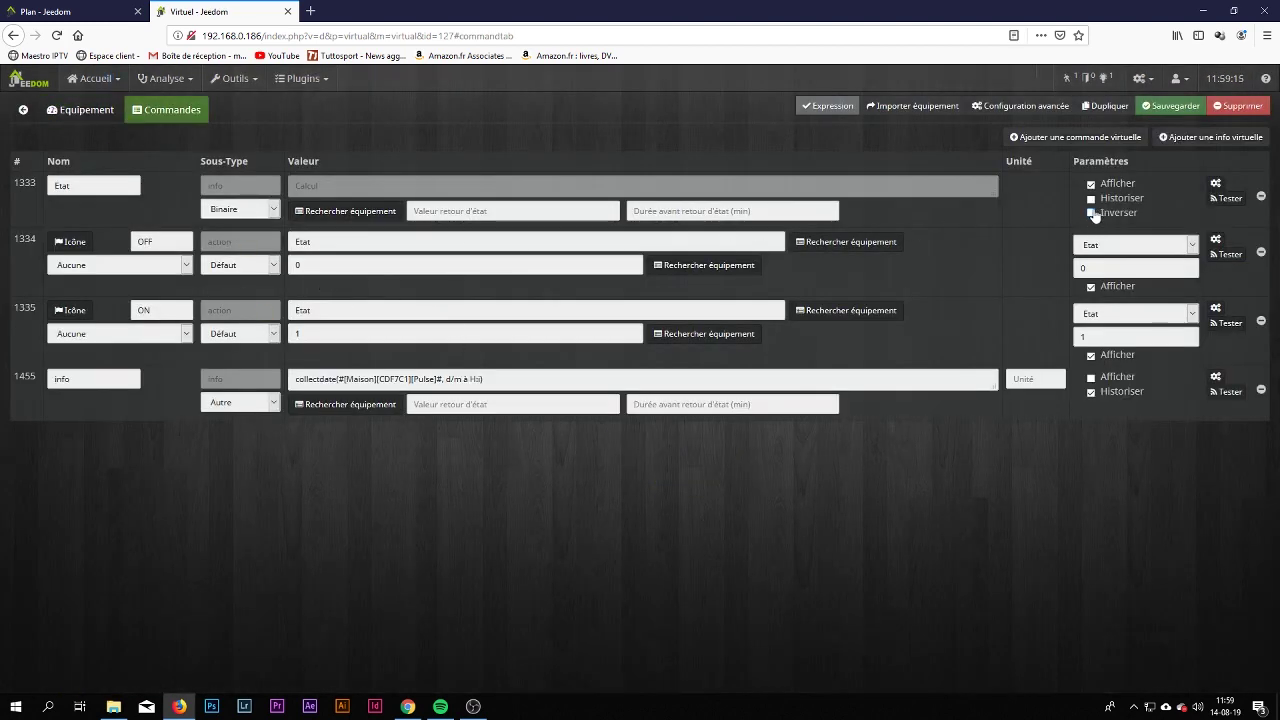
Examine the dashboard widgets offered in the display settings of the Sonnette's Etat command
{"action": "left_click", "coordinate": [1216, 184]}
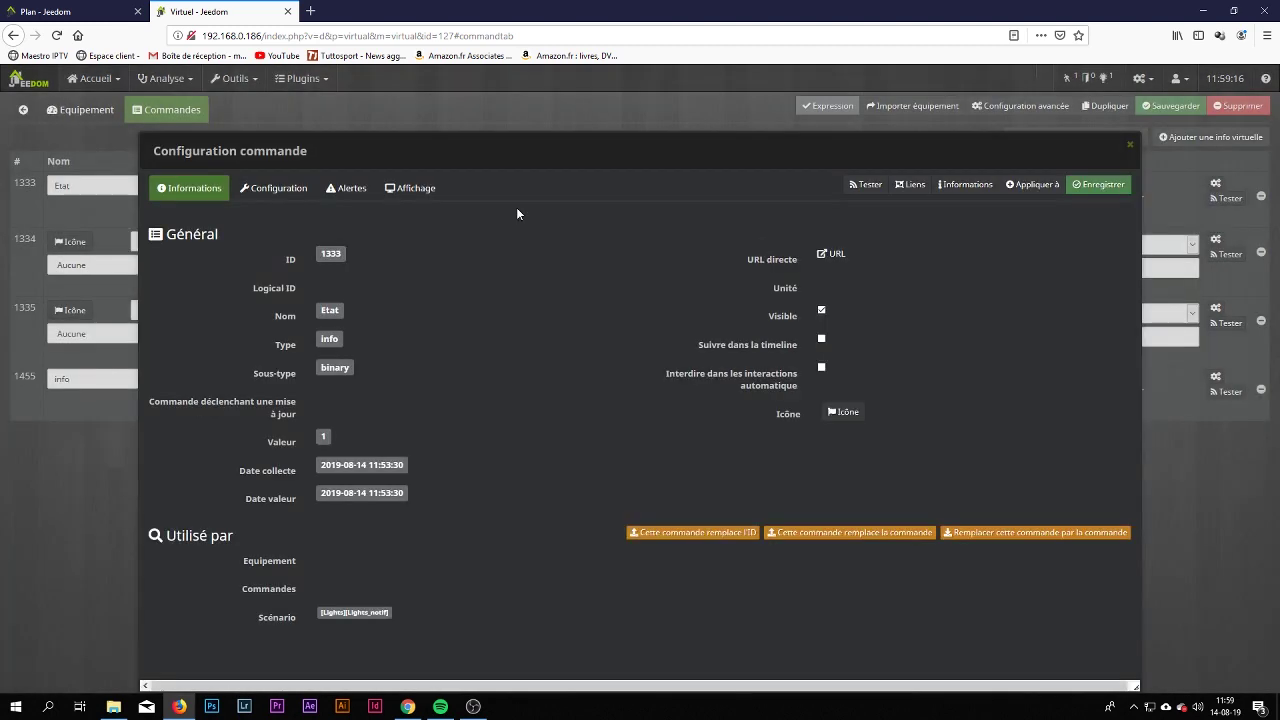
{"action": "left_click", "coordinate": [398, 188]}
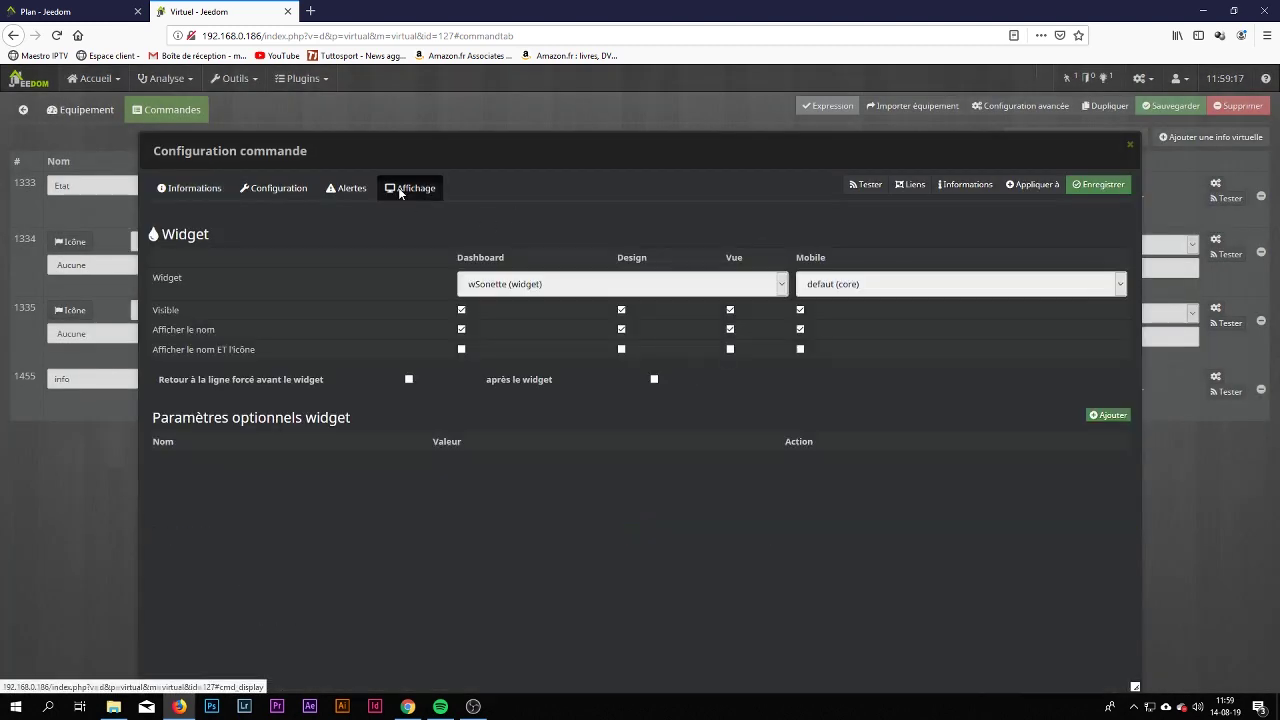
{"action": "left_click", "coordinate": [584, 289]}
{"action": "scroll", "coordinate": [580, 315], "scroll_direction": "up", "scroll_amount": 1}
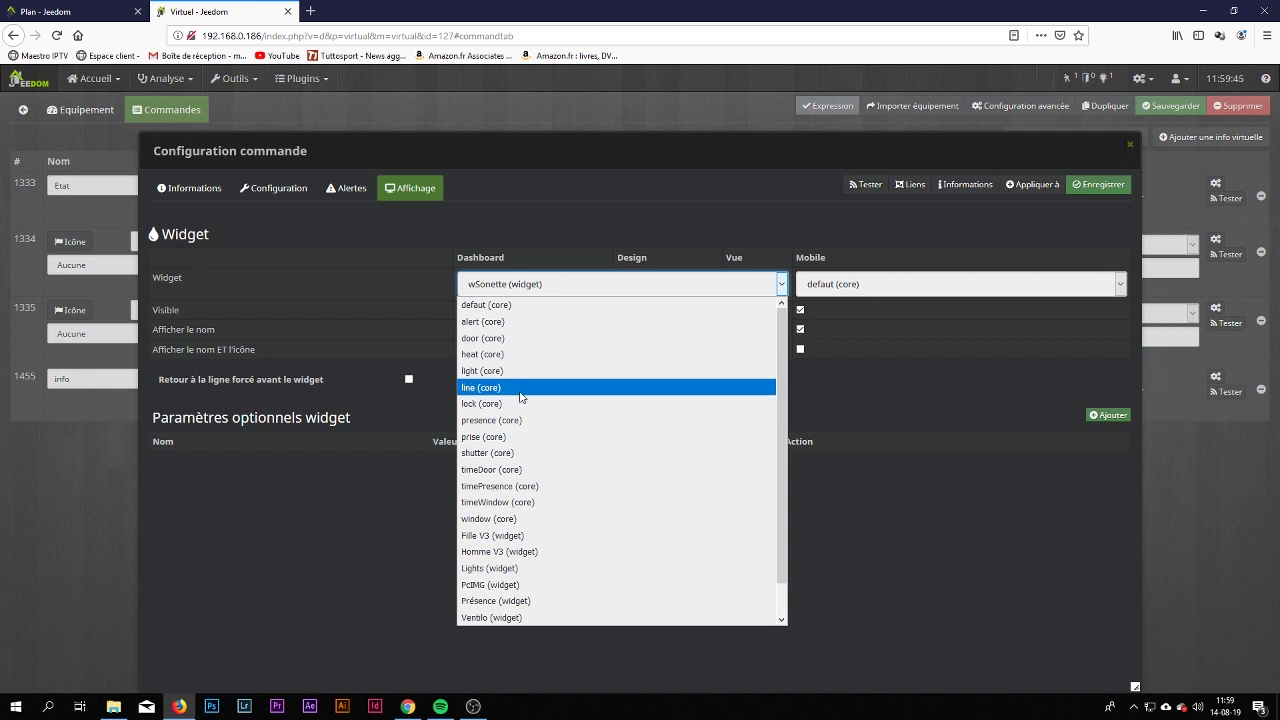
{"action": "left_click", "coordinate": [861, 397]}
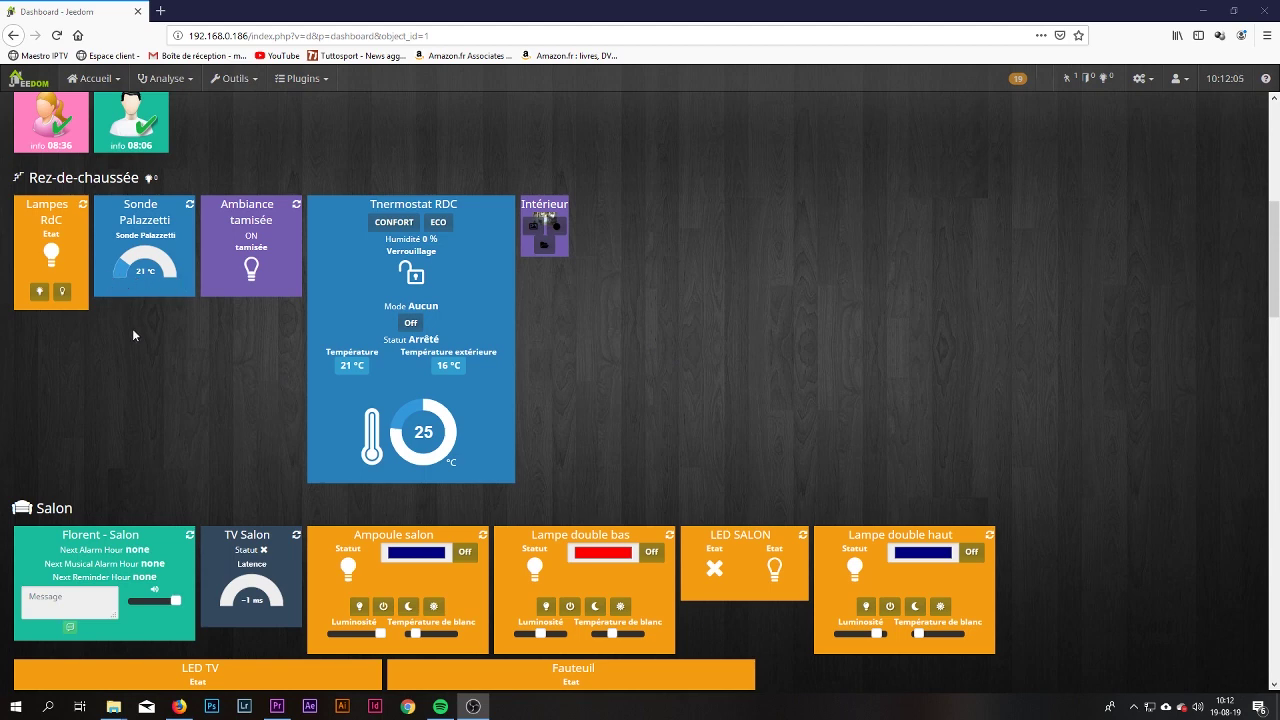
Open the display settings of the Sonde Palazzetti script's command, starting from its Rez-de-chaussée tile
{"action": "left_click", "coordinate": [140, 289]}
{"action": "left_click", "coordinate": [142, 221]}
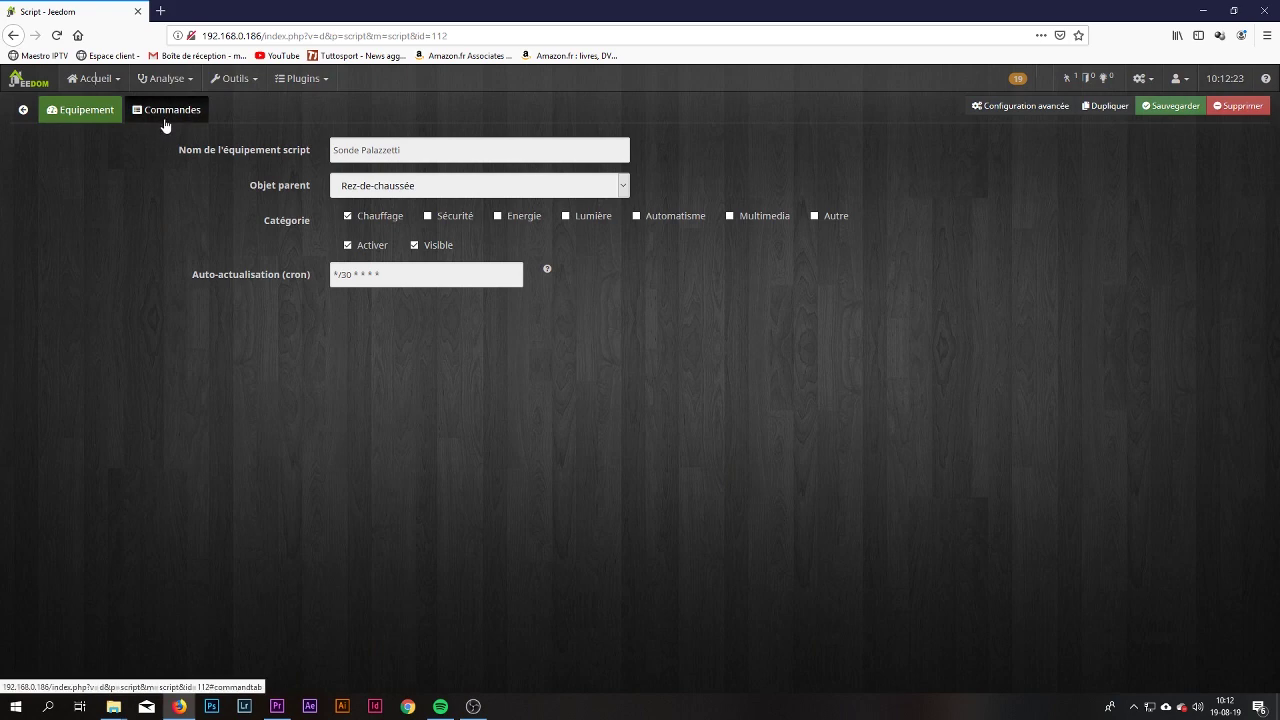
{"action": "left_click", "coordinate": [163, 114]}
{"action": "left_click", "coordinate": [1182, 292]}
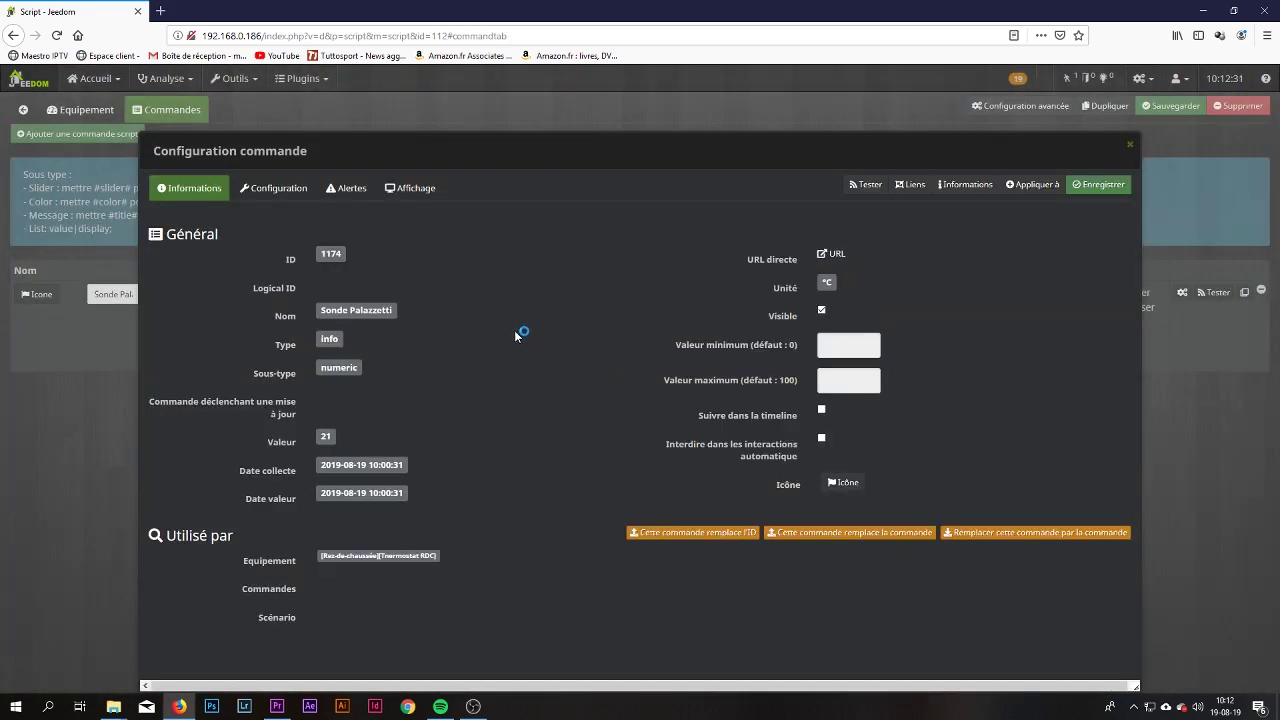
{"action": "left_click", "coordinate": [415, 191]}
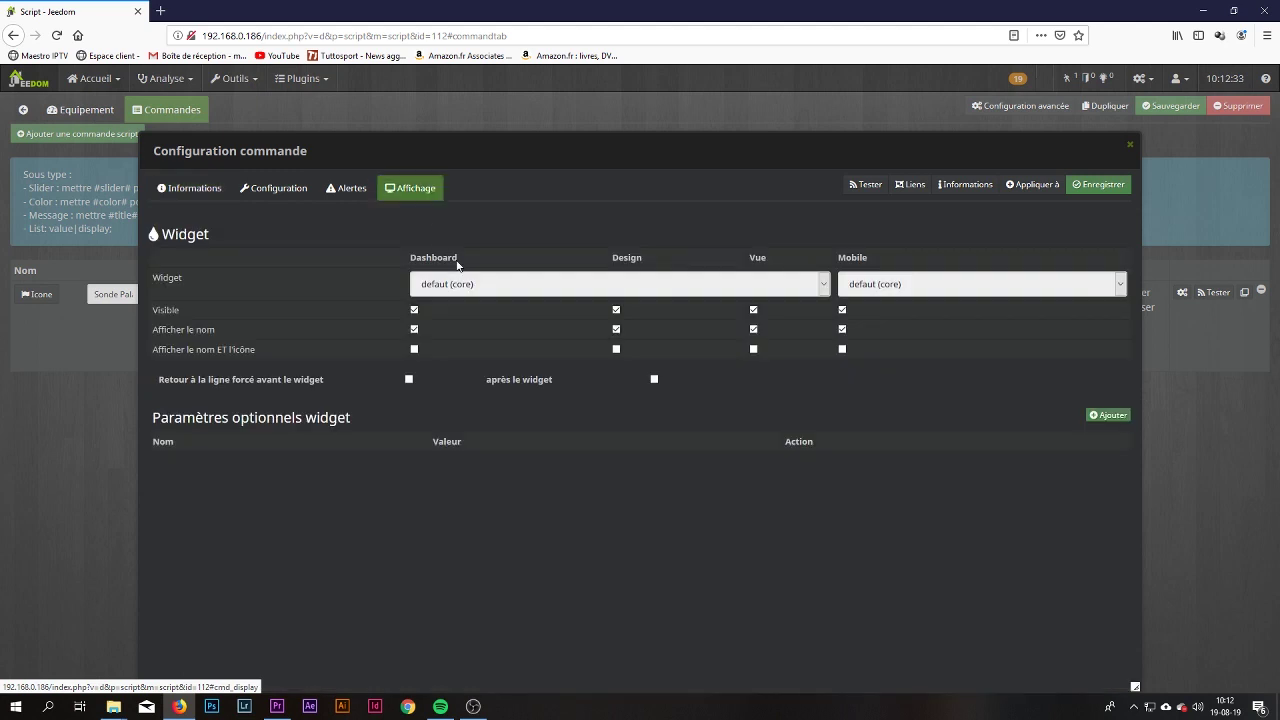
Set the Sonde Palazzetti command's dashboard widget to heatPiloteWire (core), save it and close the configuration
{"action": "left_click", "coordinate": [526, 287]}
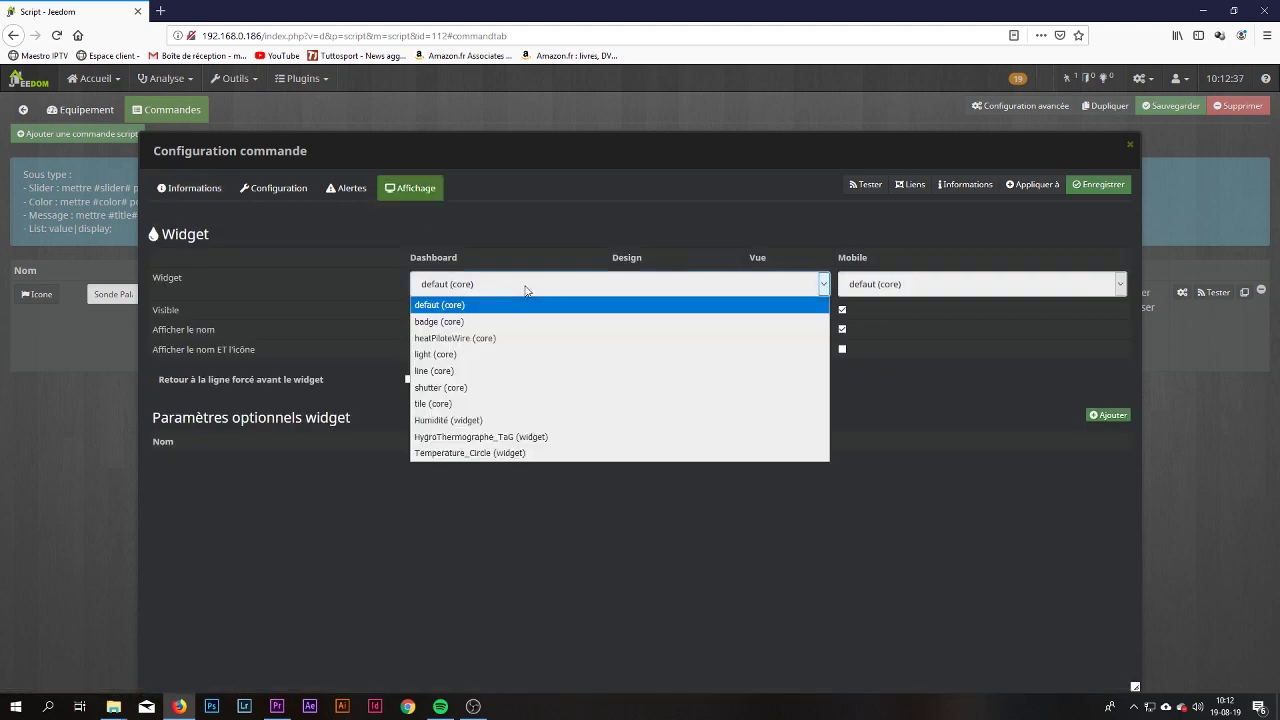
{"action": "left_click", "coordinate": [489, 453]}
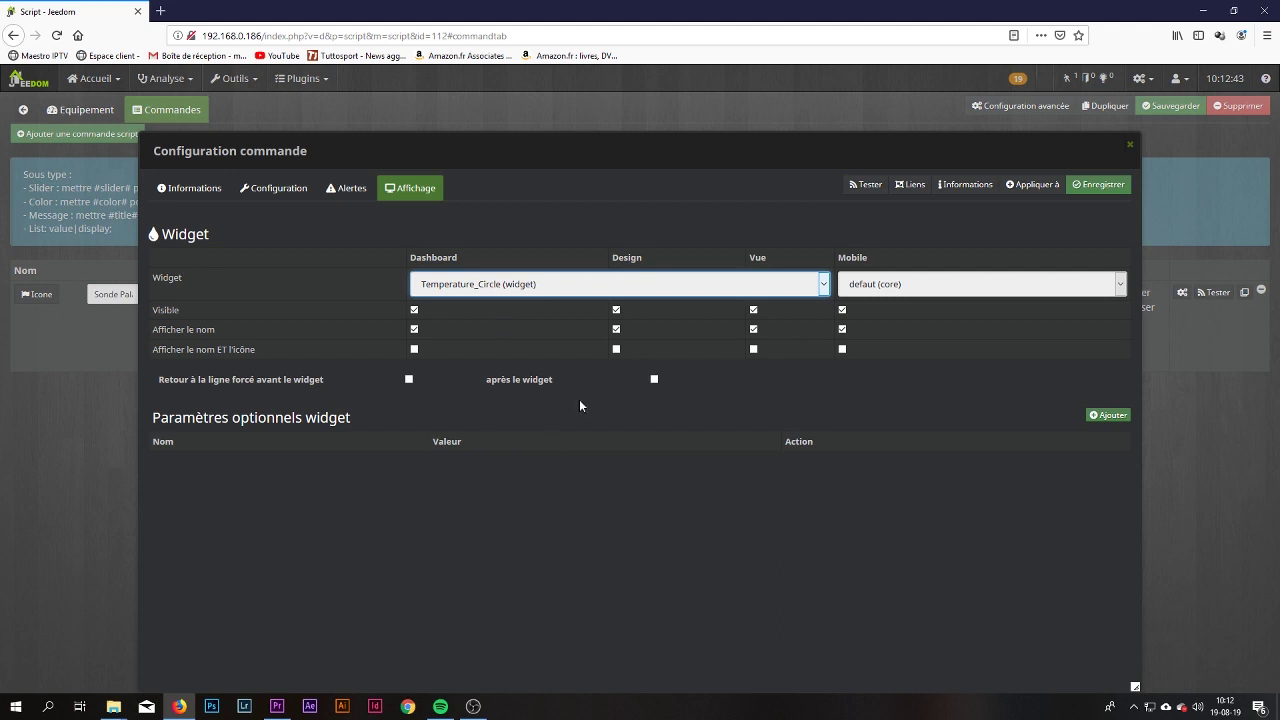
{"action": "left_click", "coordinate": [514, 290]}
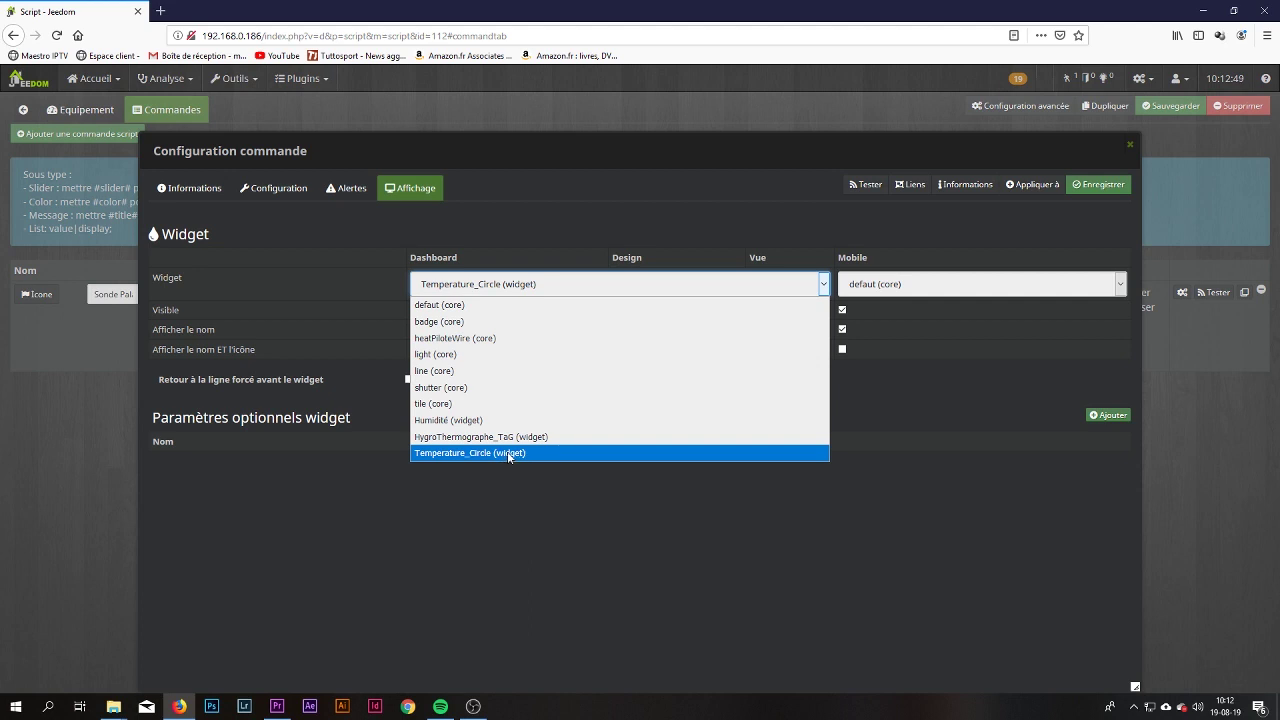
{"action": "left_click", "coordinate": [454, 339]}
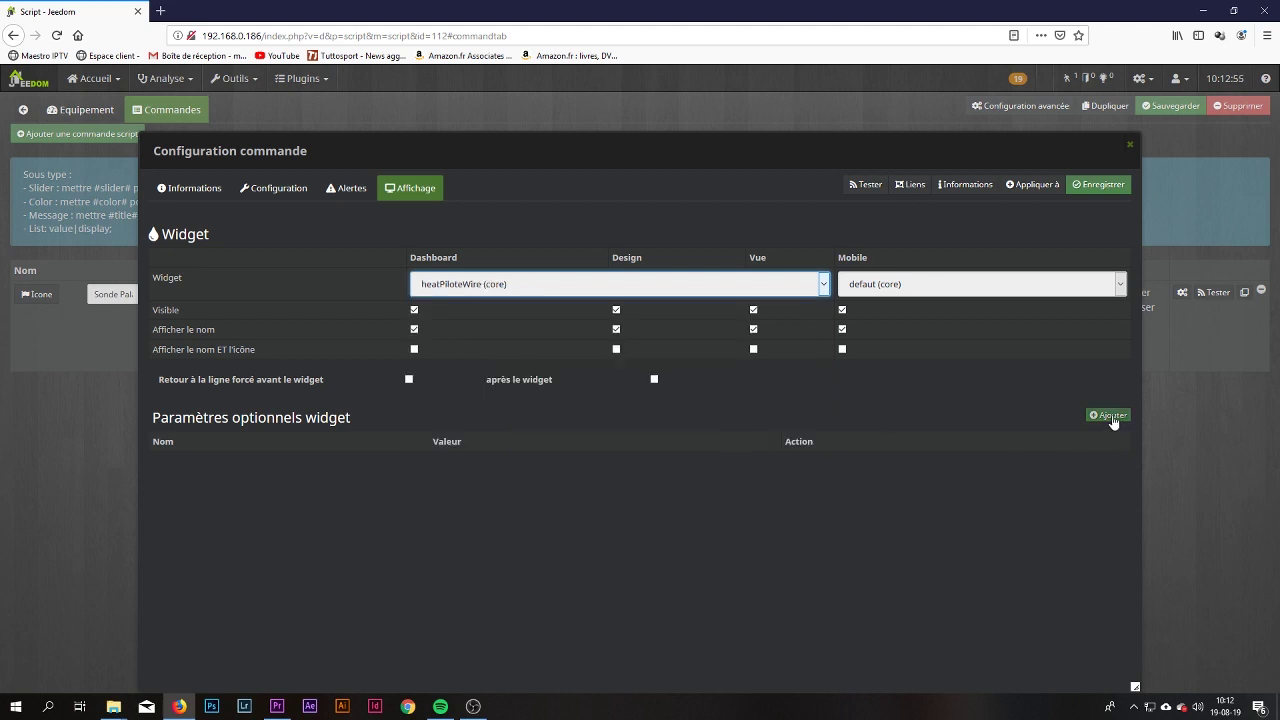
{"action": "left_click", "coordinate": [1102, 188]}
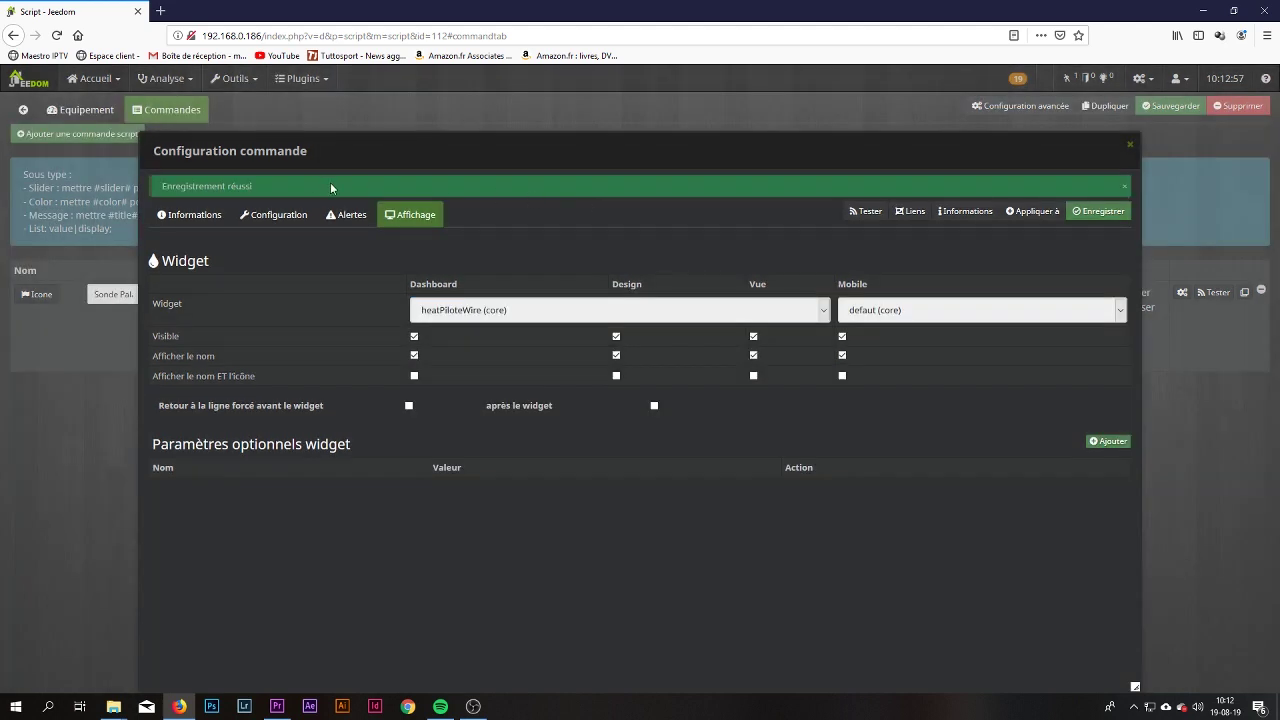
{"action": "left_click", "coordinate": [1131, 148]}
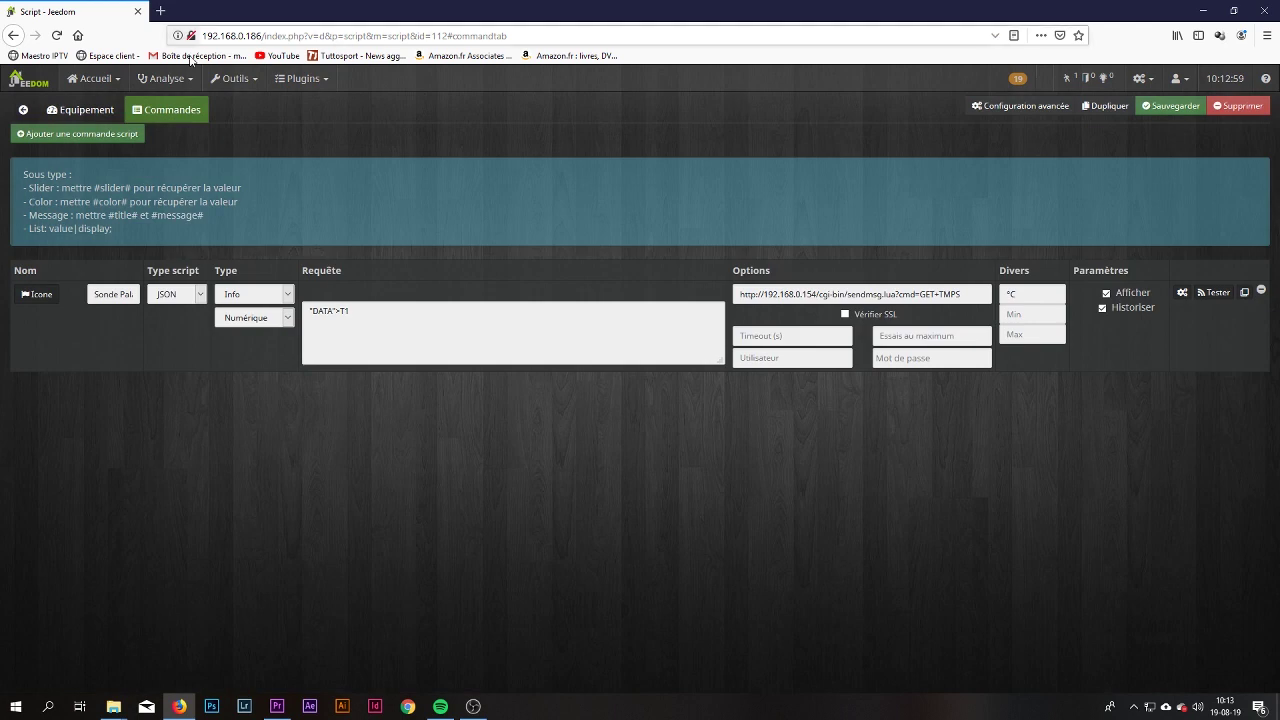
Open the Maison dashboard in a separate browser tab and inspect the Sonde Palazzetti tile's appearance
{"action": "left_click", "coordinate": [86, 80]}
{"action": "right_click", "coordinate": [186, 104]}
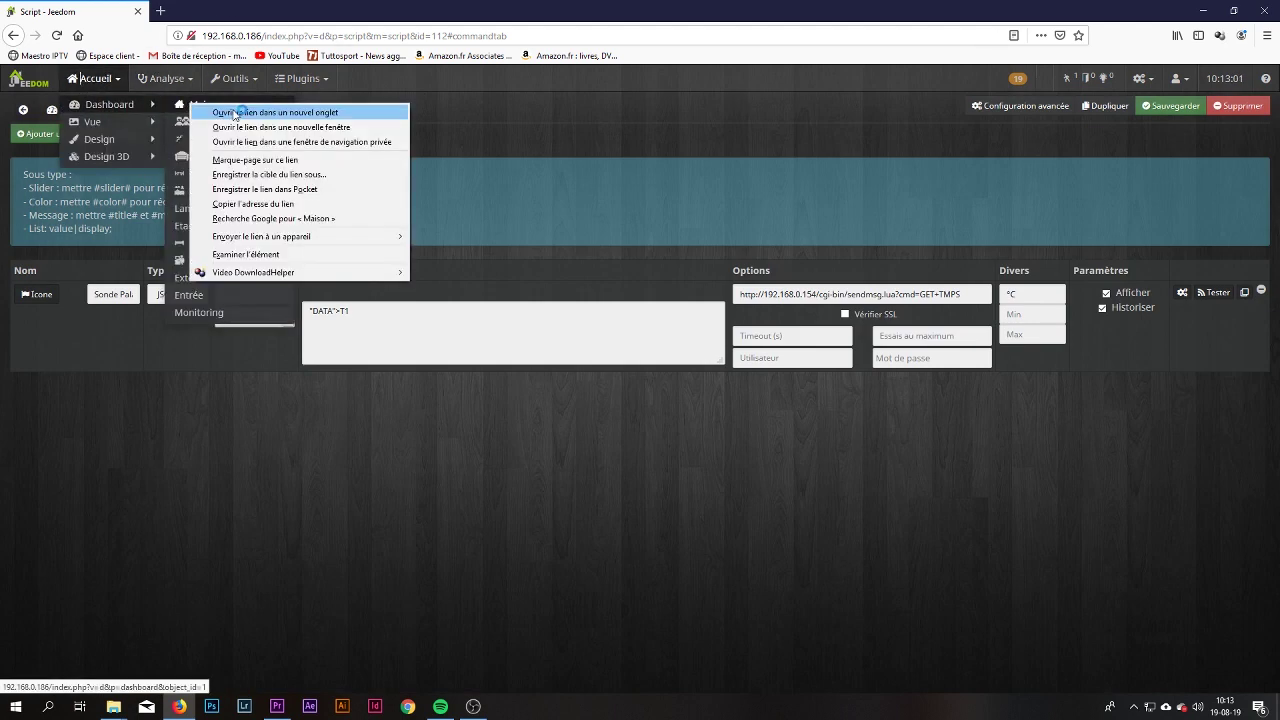
{"action": "left_click", "coordinate": [236, 112]}
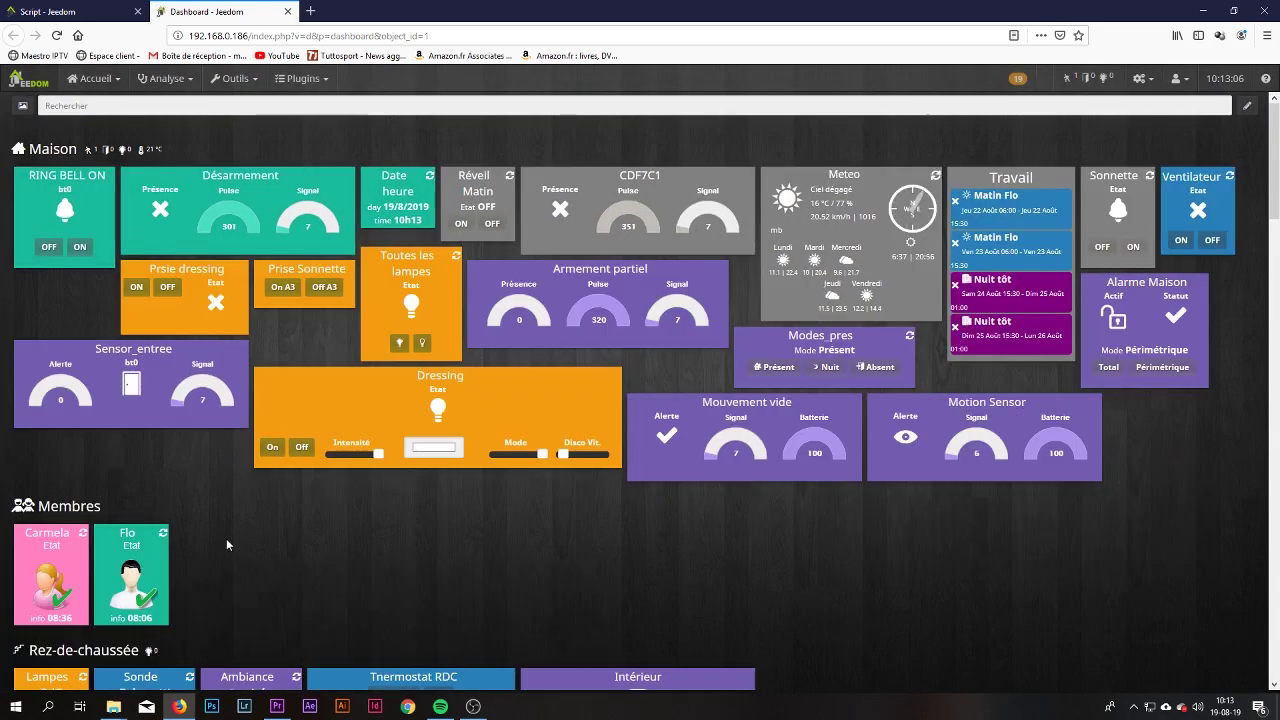
{"action": "scroll", "coordinate": [263, 526], "scroll_direction": "down", "scroll_amount": 5}
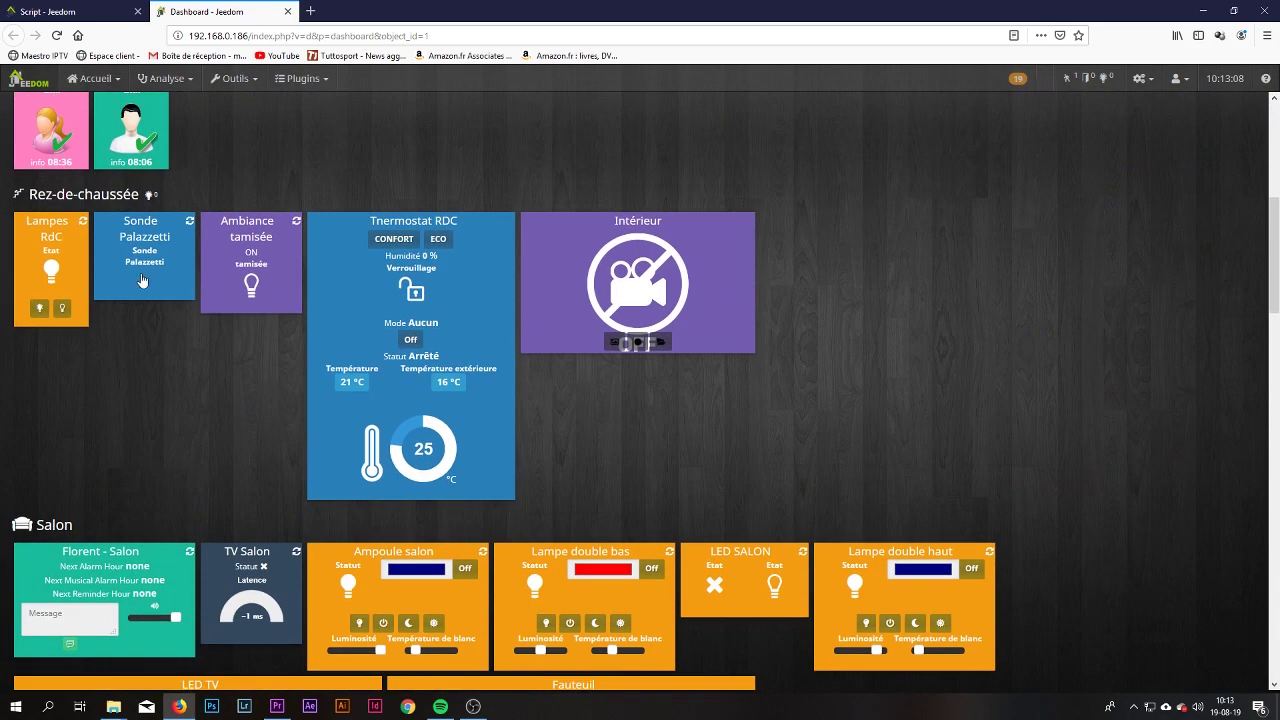
{"action": "mouse_move", "coordinate": [148, 303]}
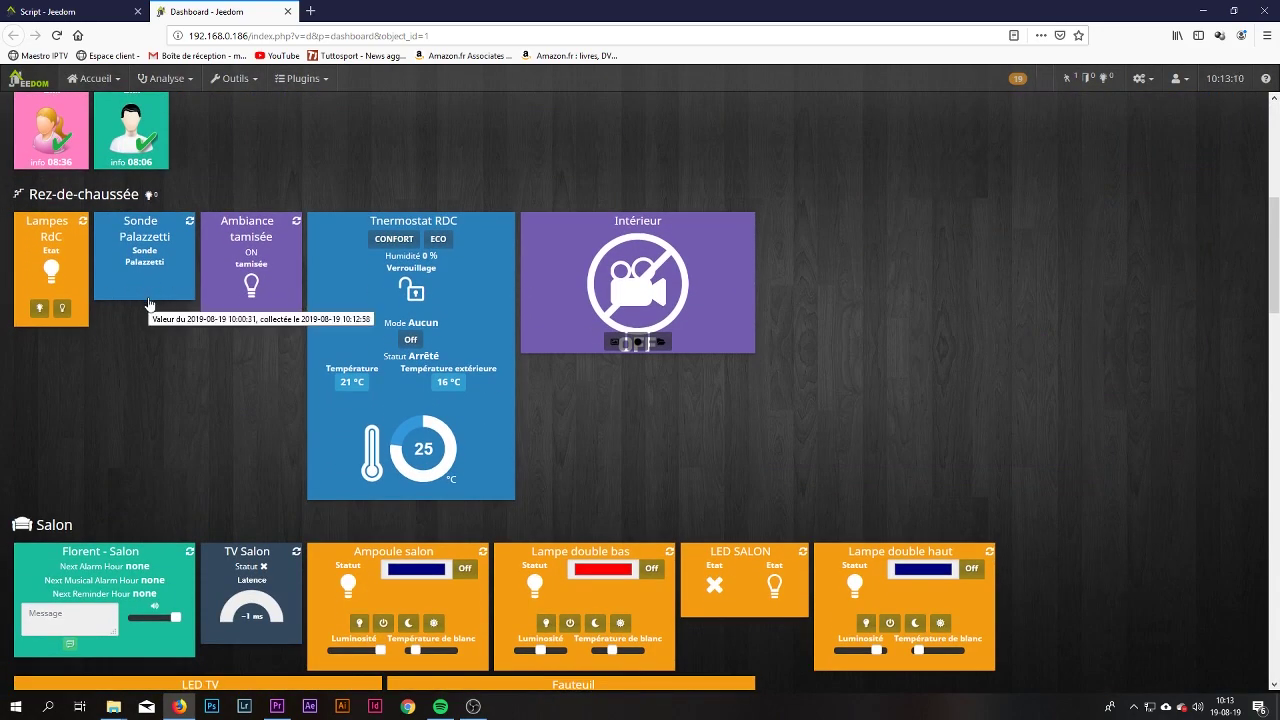
Return to the script page, set the Sonde Palazzetti command's dashboard widget to badge (core) and save
{"action": "left_click", "coordinate": [65, 11]}
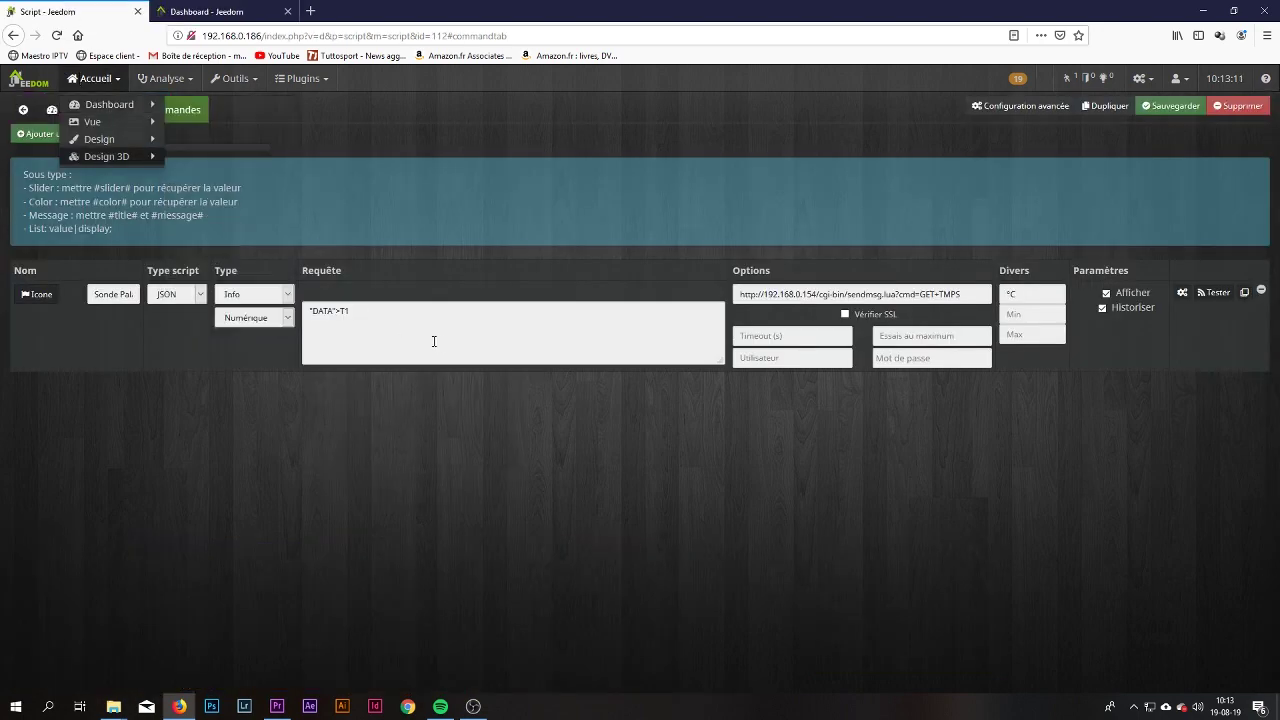
{"action": "left_click", "coordinate": [1183, 292]}
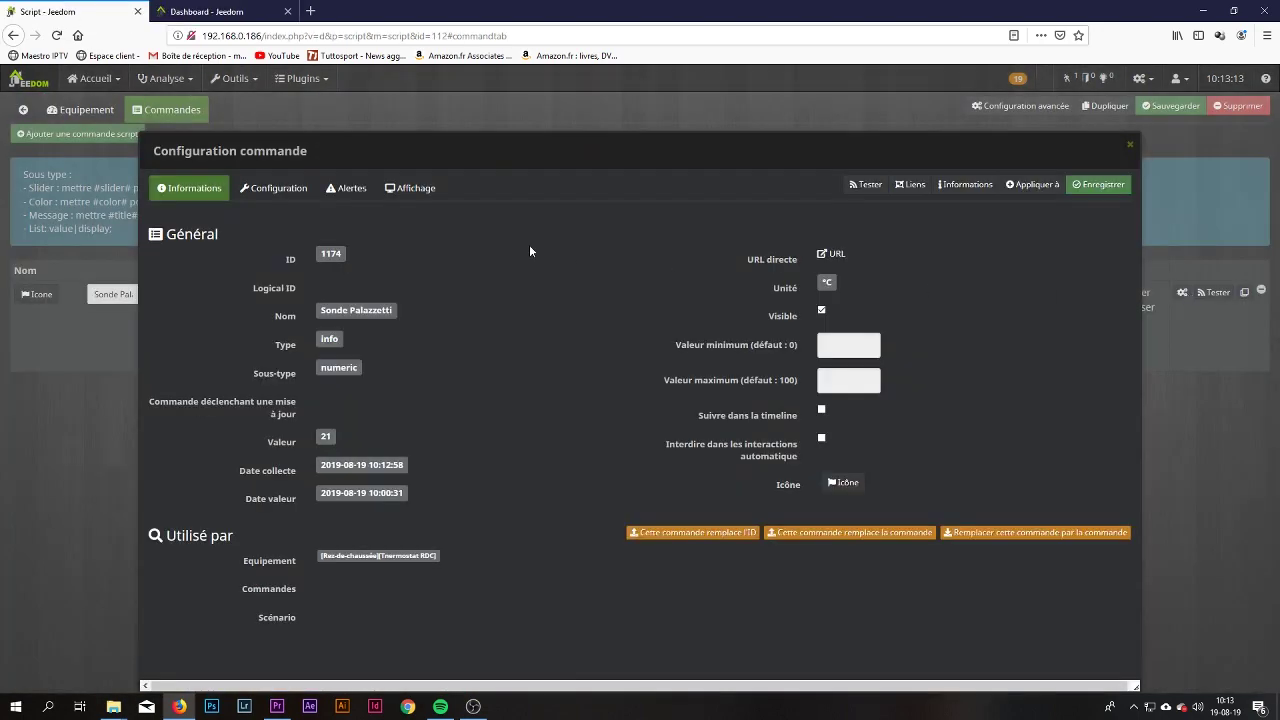
{"action": "left_click", "coordinate": [411, 188]}
{"action": "left_click", "coordinate": [507, 289]}
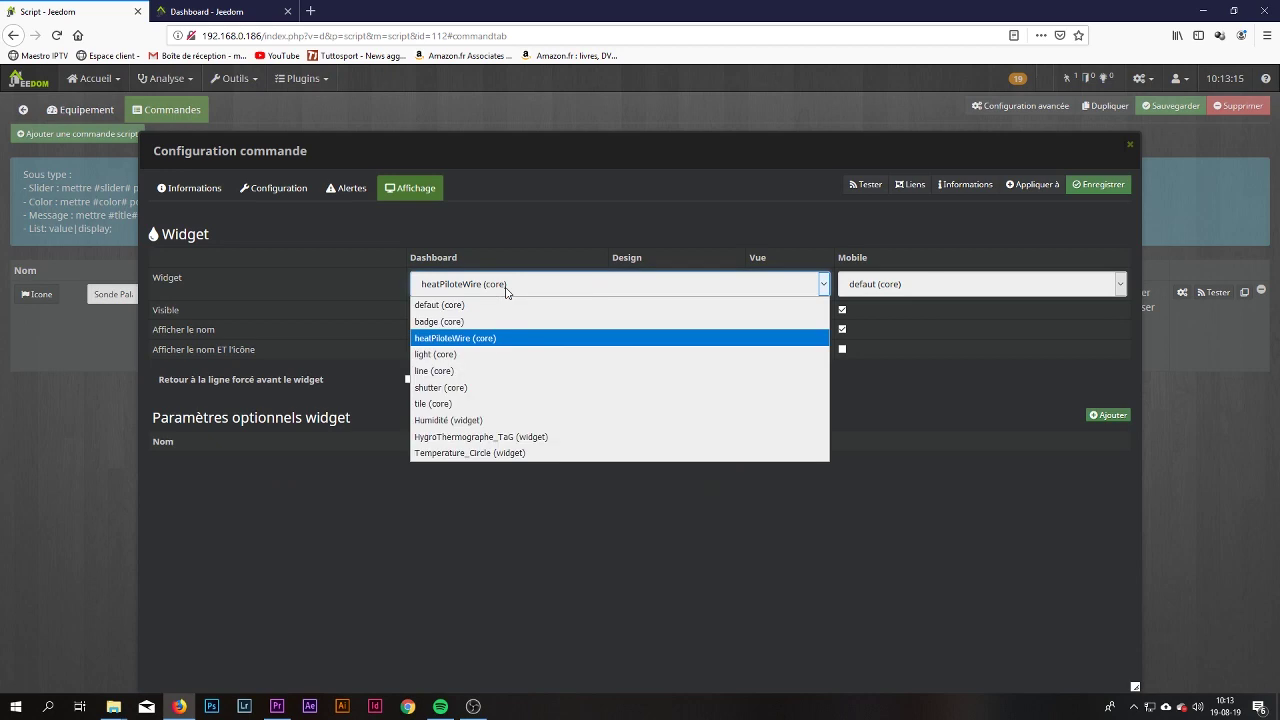
{"action": "left_click", "coordinate": [503, 321]}
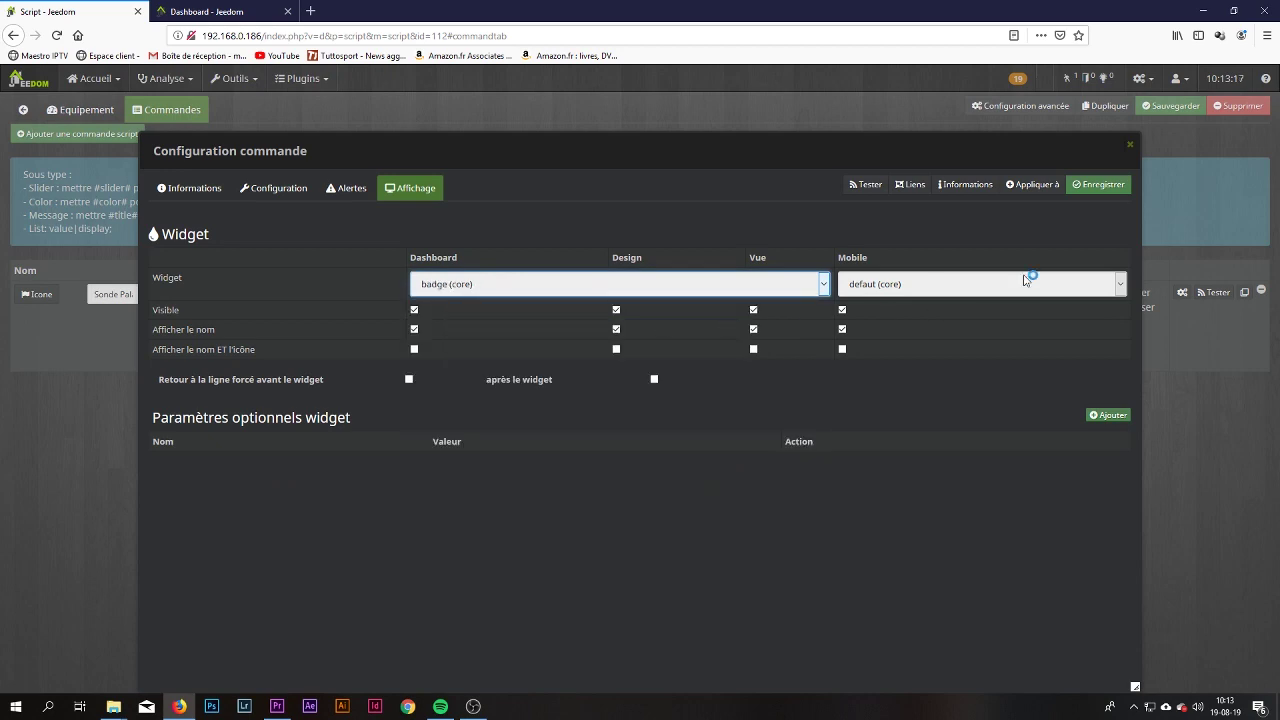
{"action": "left_click", "coordinate": [1118, 185]}
Reload the dashboard and check how the Sonde Palazzetti tile looks with the badge widget
{"action": "left_click", "coordinate": [202, 13]}
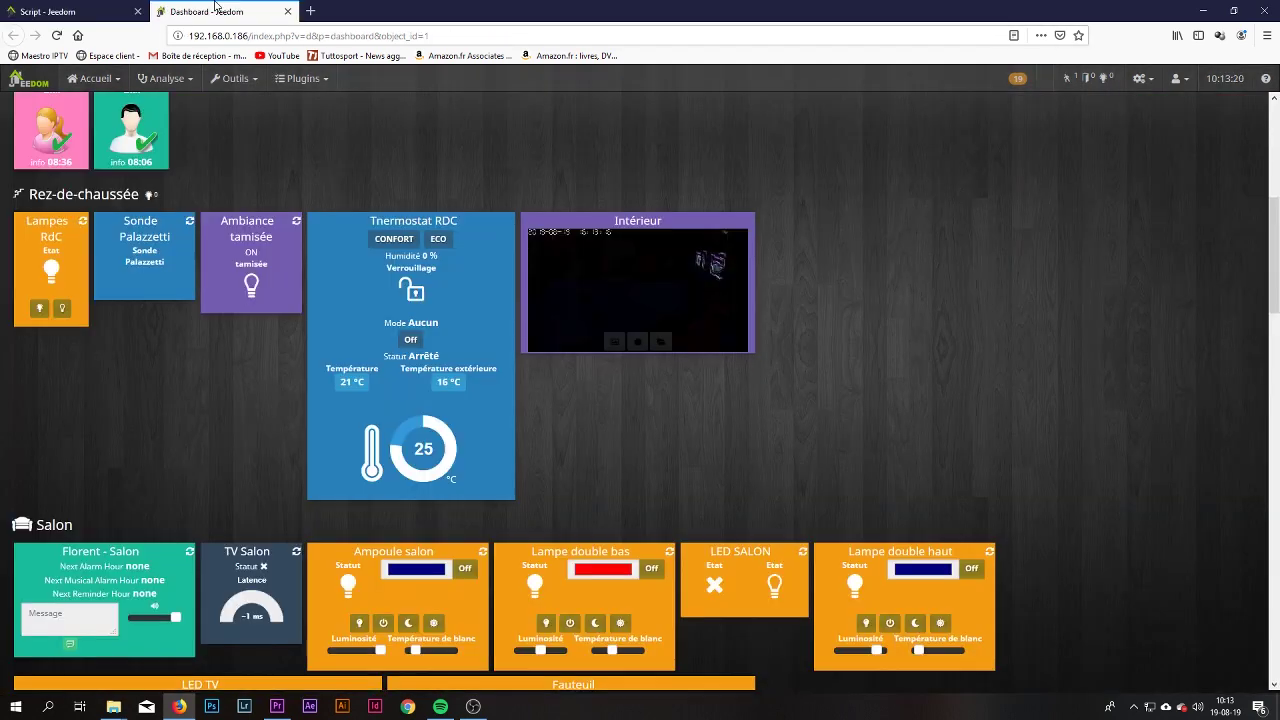
{"action": "left_click", "coordinate": [57, 35]}
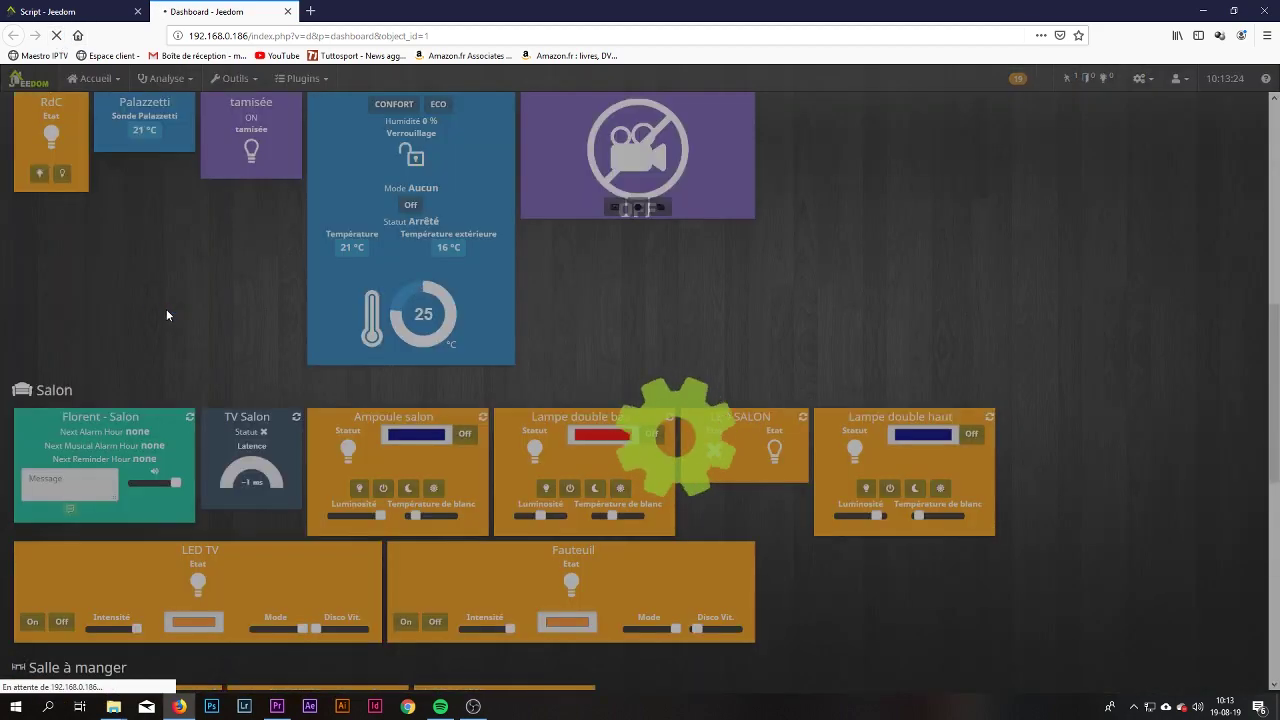
{"action": "scroll", "coordinate": [152, 300], "scroll_direction": "up", "scroll_amount": 5}
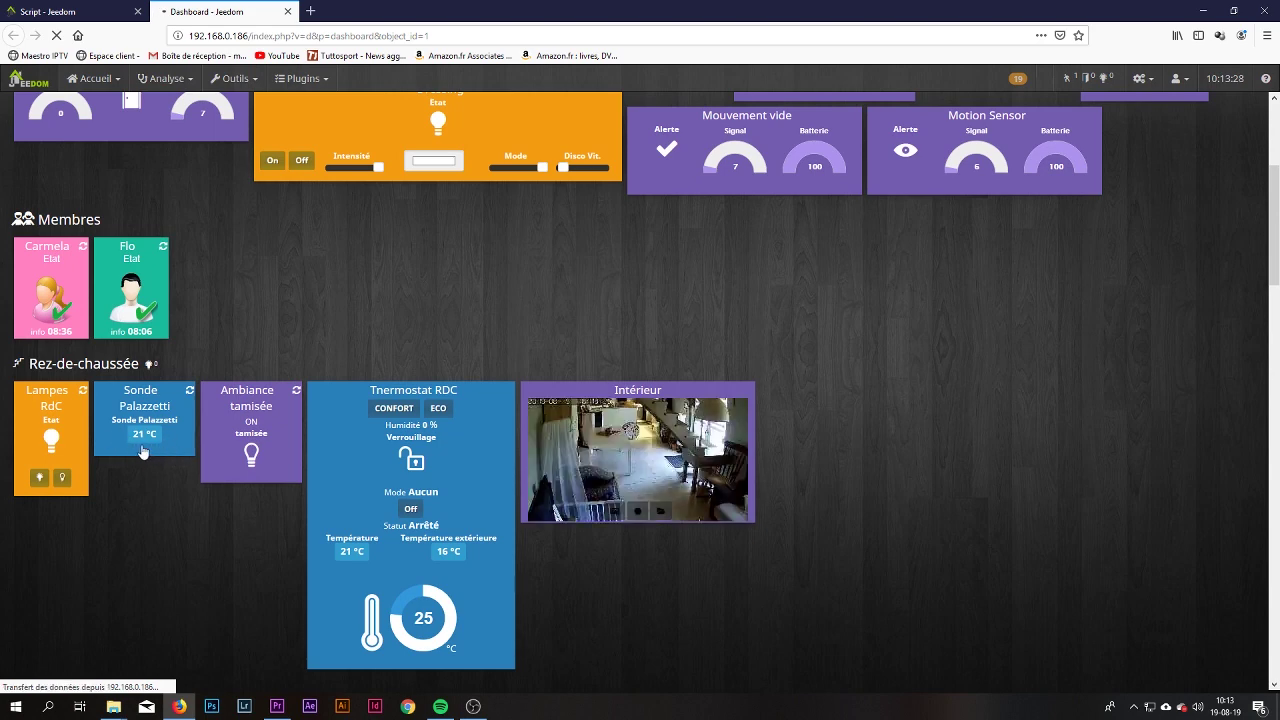
{"action": "mouse_move", "coordinate": [142, 452]}
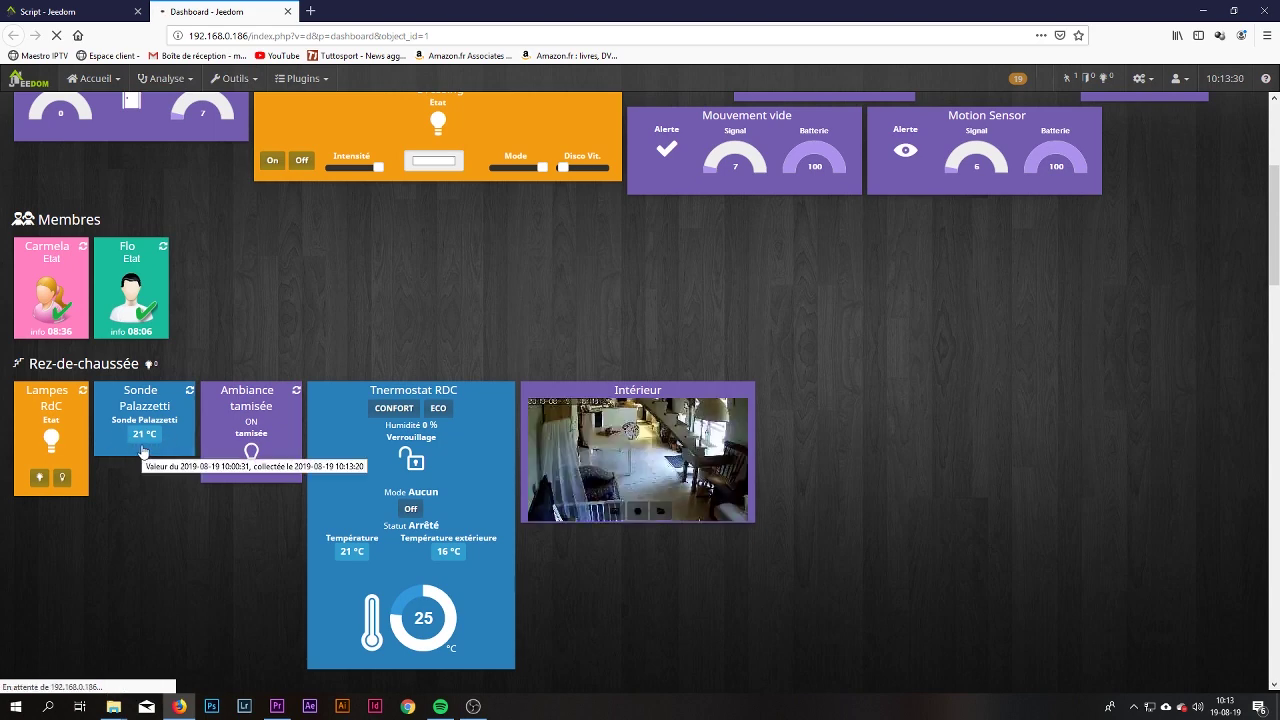
Change the Sonde Palazzetti command's dashboard widget to Temperature_Circle (widget), save it and return to the dashboard
{"action": "key", "text": "ctrl+Tab"}
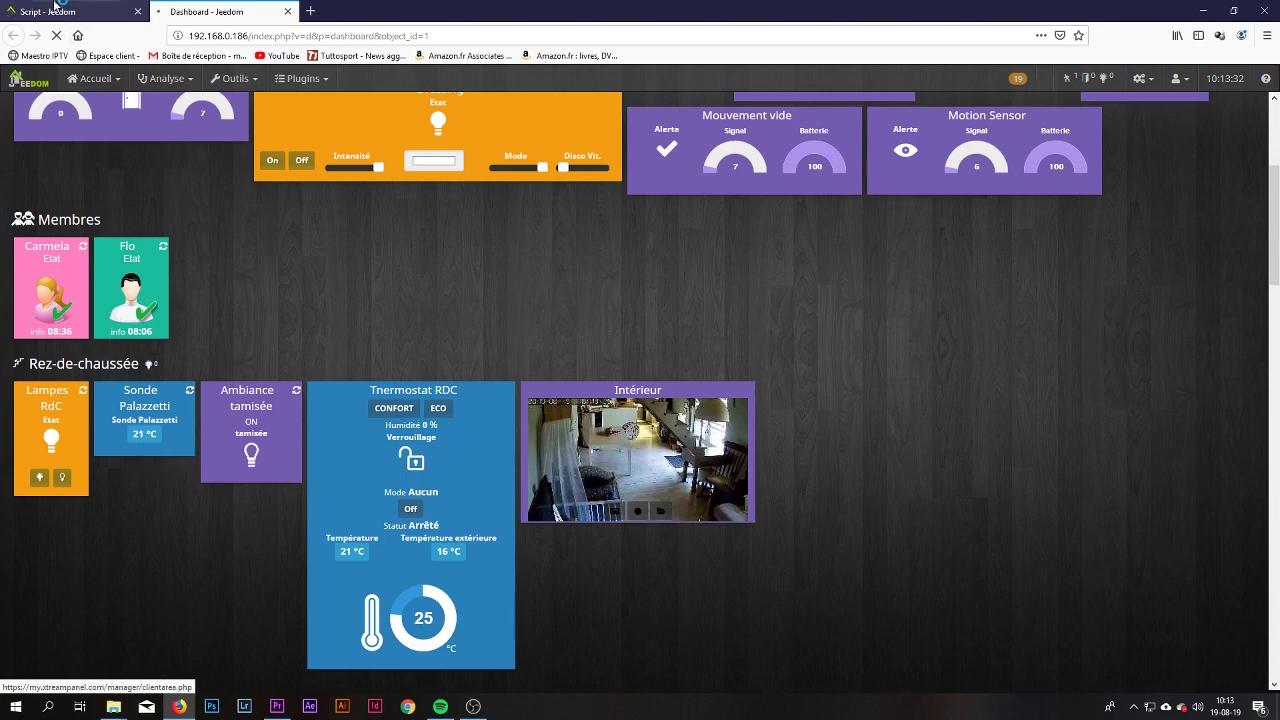
{"action": "left_click", "coordinate": [520, 310]}
{"action": "left_click", "coordinate": [520, 480]}
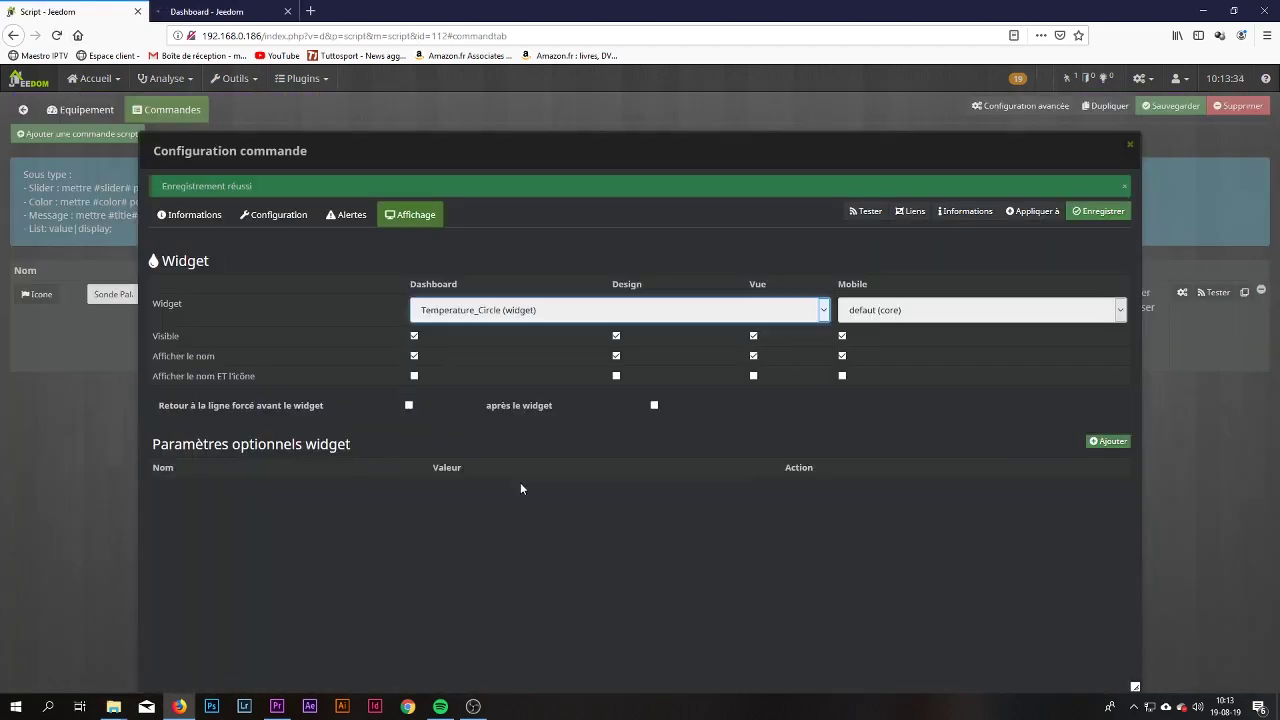
{"action": "left_click", "coordinate": [1094, 211]}
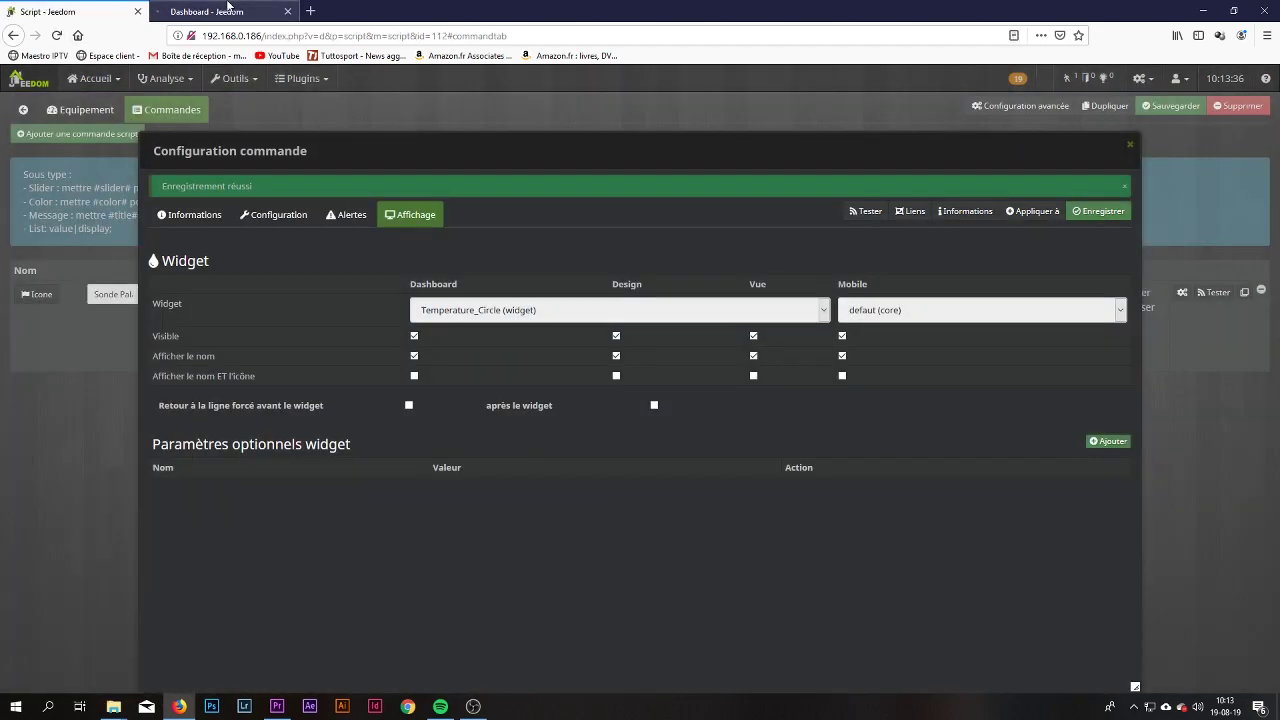
{"action": "left_click", "coordinate": [220, 11]}
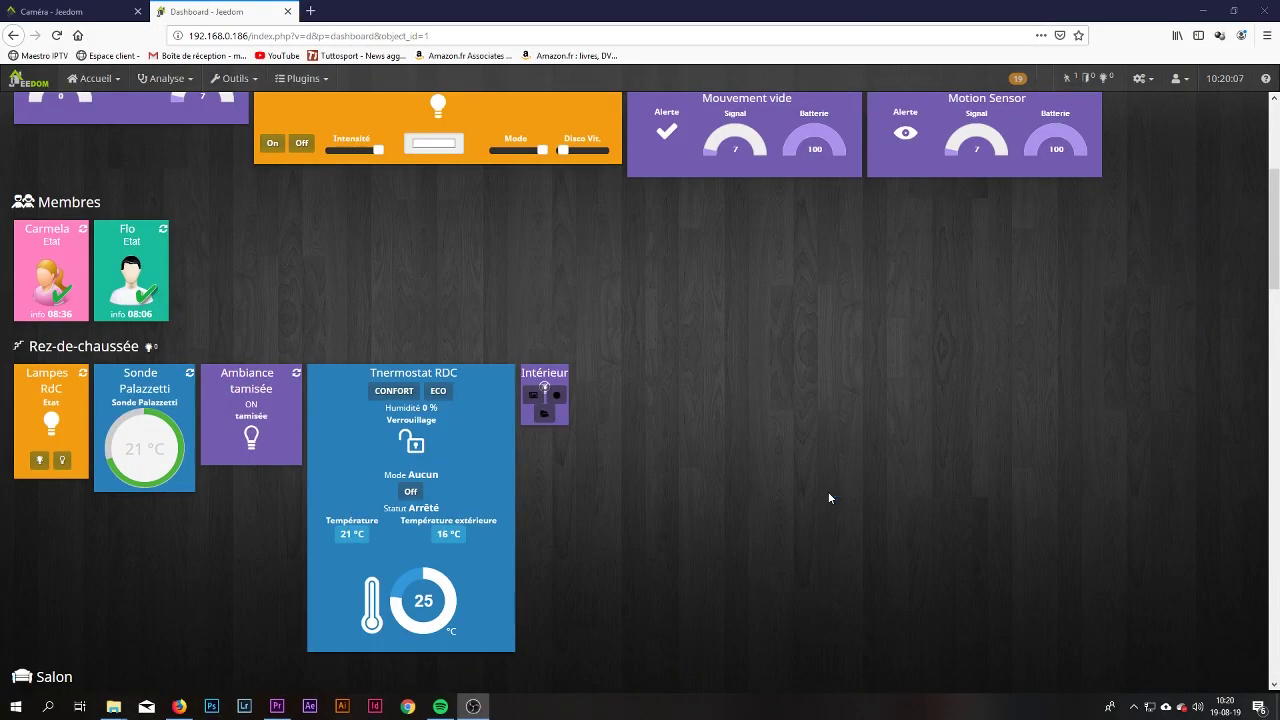
Open the Sonde Palazzetti command's configuration from its dashboard tile, review the display settings and open its alert settings
{"action": "left_click", "coordinate": [155, 390]}
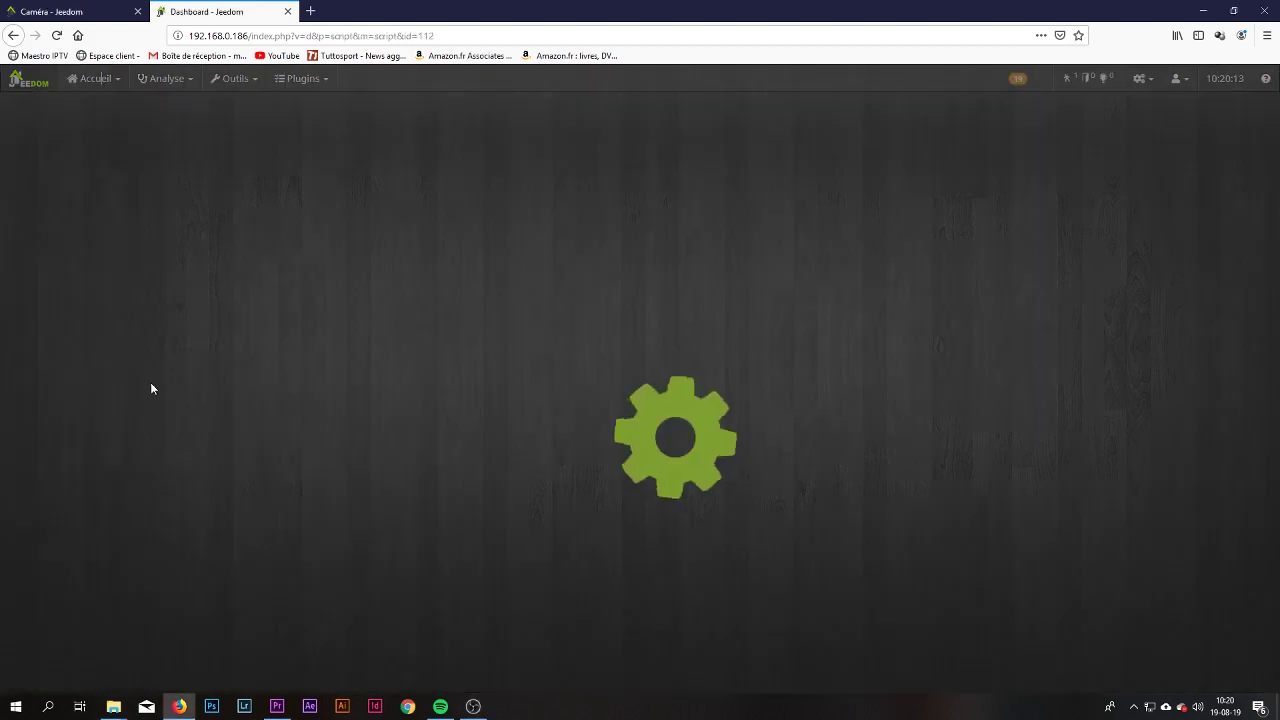
{"action": "left_click", "coordinate": [166, 110]}
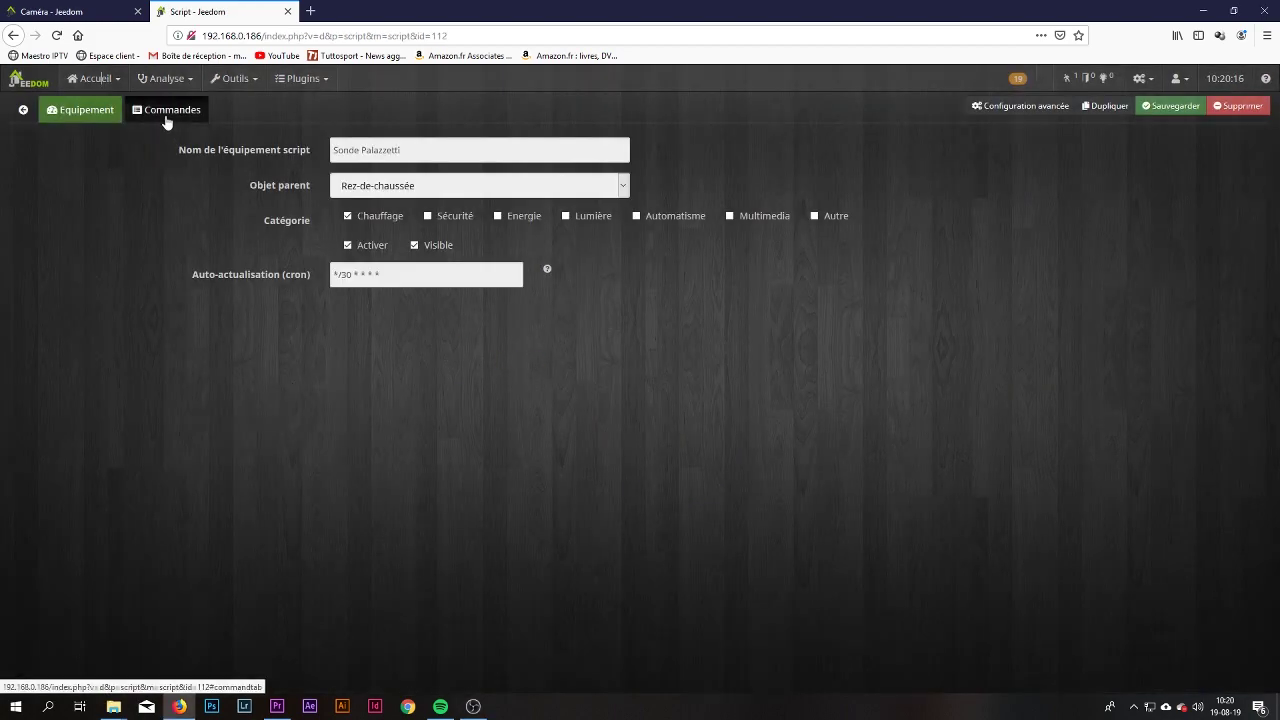
{"action": "left_click", "coordinate": [1180, 293]}
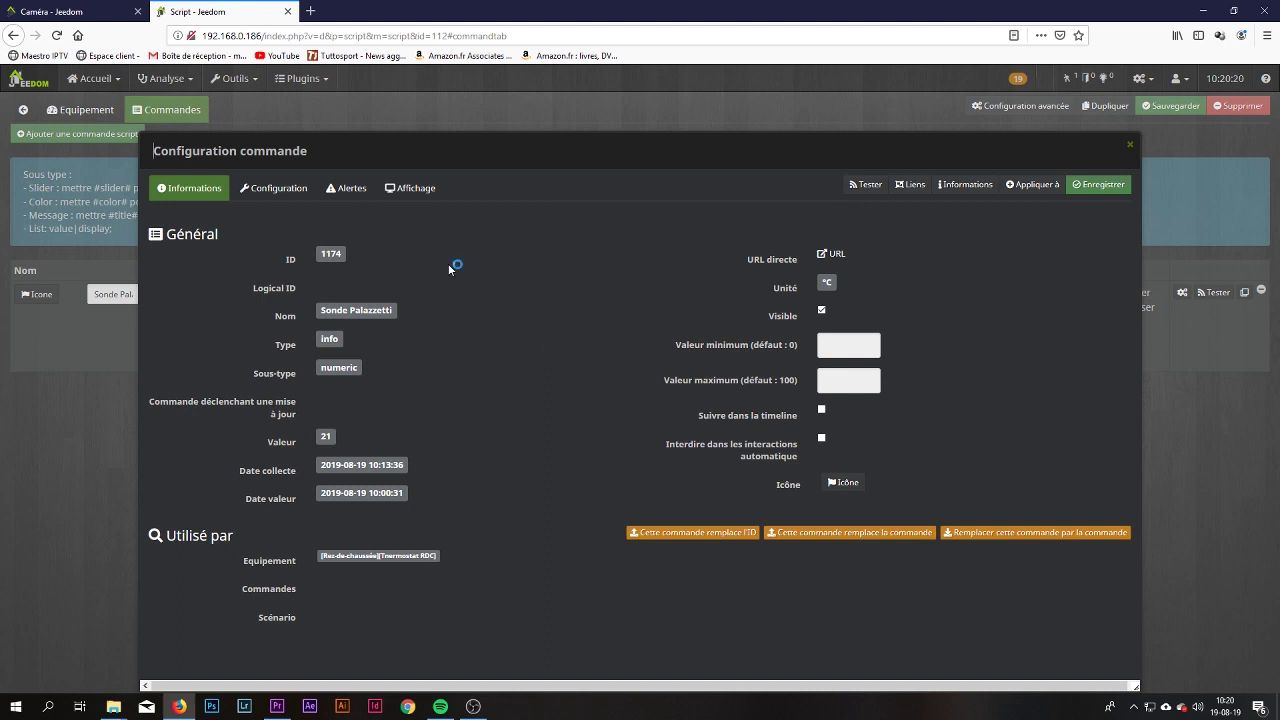
{"action": "left_click", "coordinate": [410, 188]}
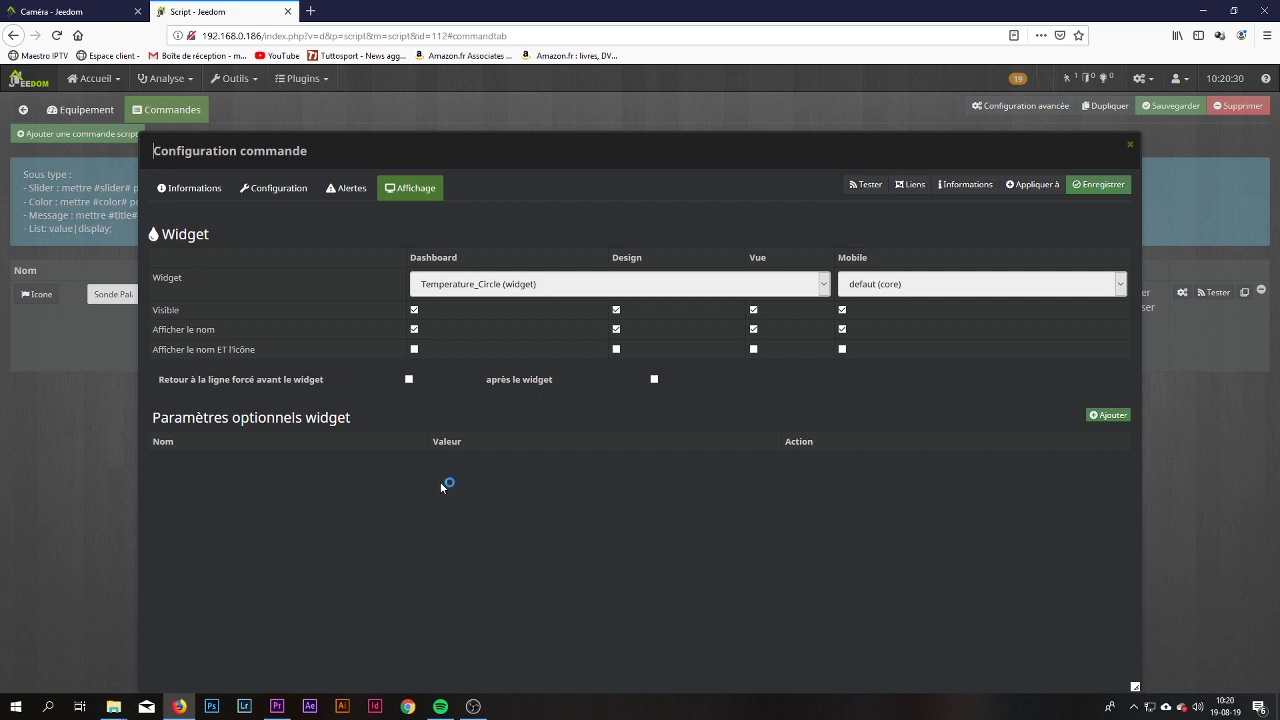
{"action": "left_click", "coordinate": [350, 191]}
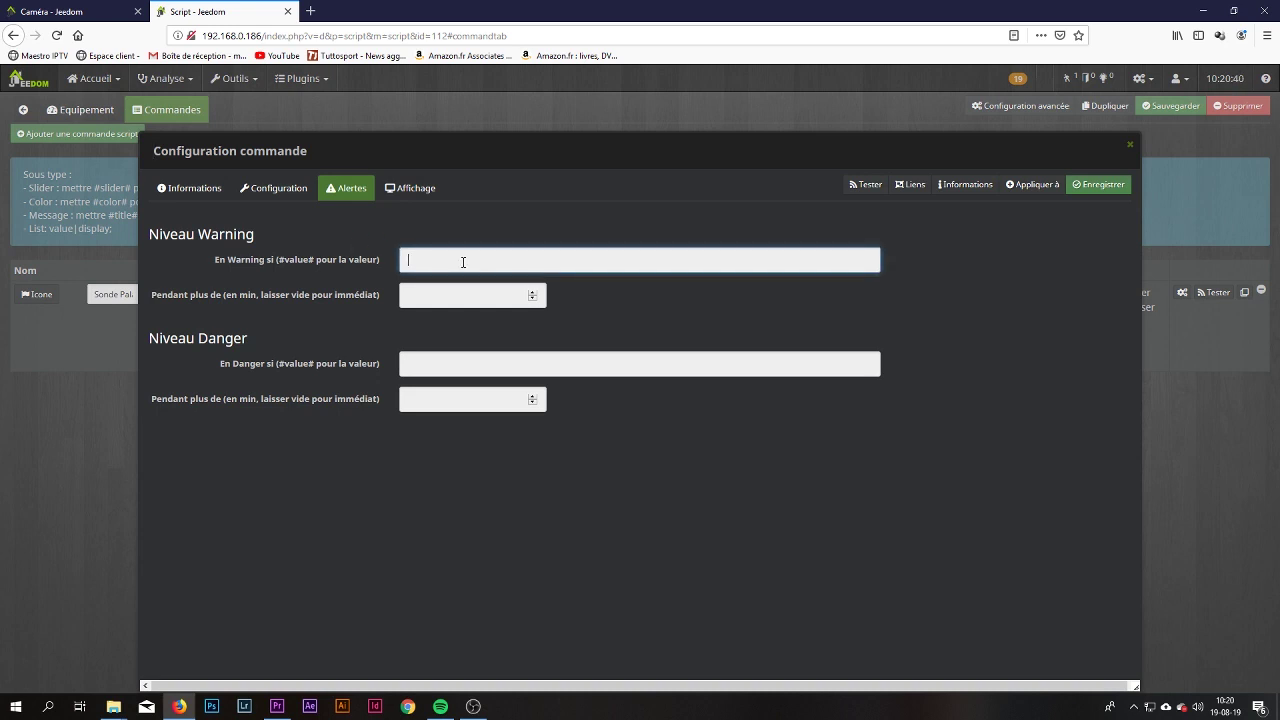
Open the Maison dashboard in the other browser tab and view the Sonde Palazzetti tile under Rez-de-chaussée
{"action": "left_click", "coordinate": [63, 11]}
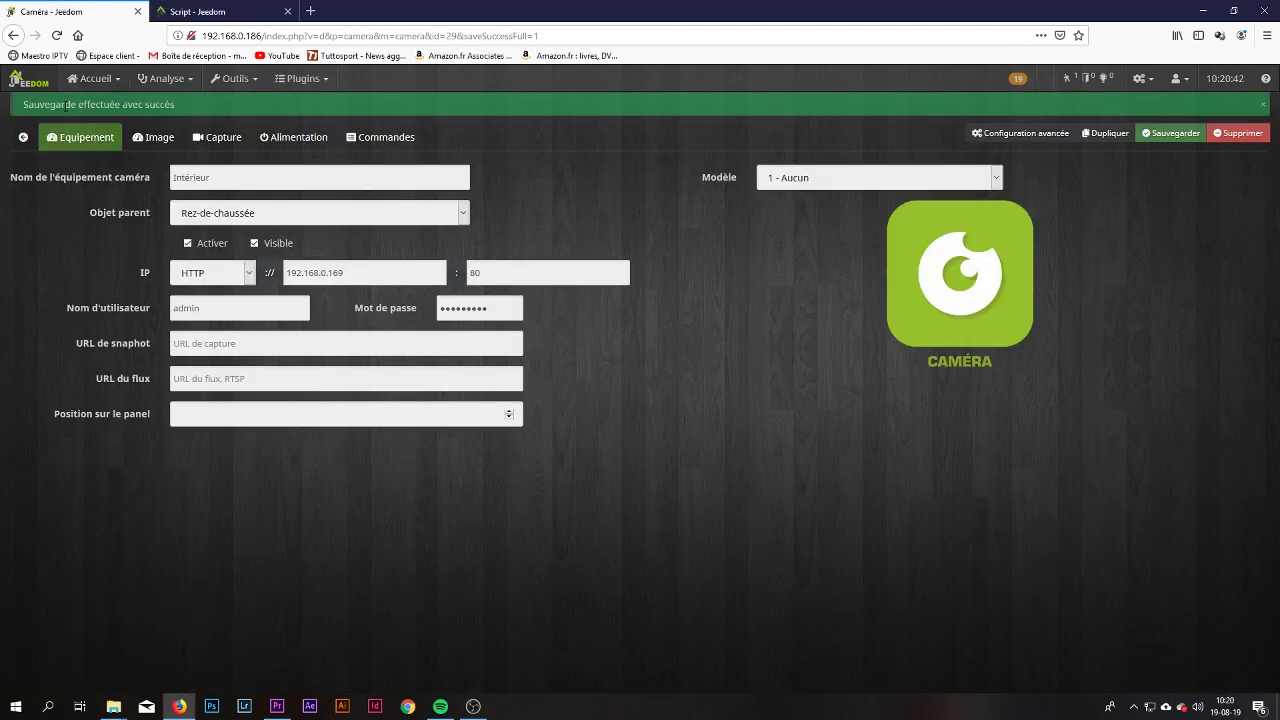
{"action": "left_click", "coordinate": [30, 79]}
{"action": "left_click", "coordinate": [92, 78]}
{"action": "mouse_move", "coordinate": [110, 104]}
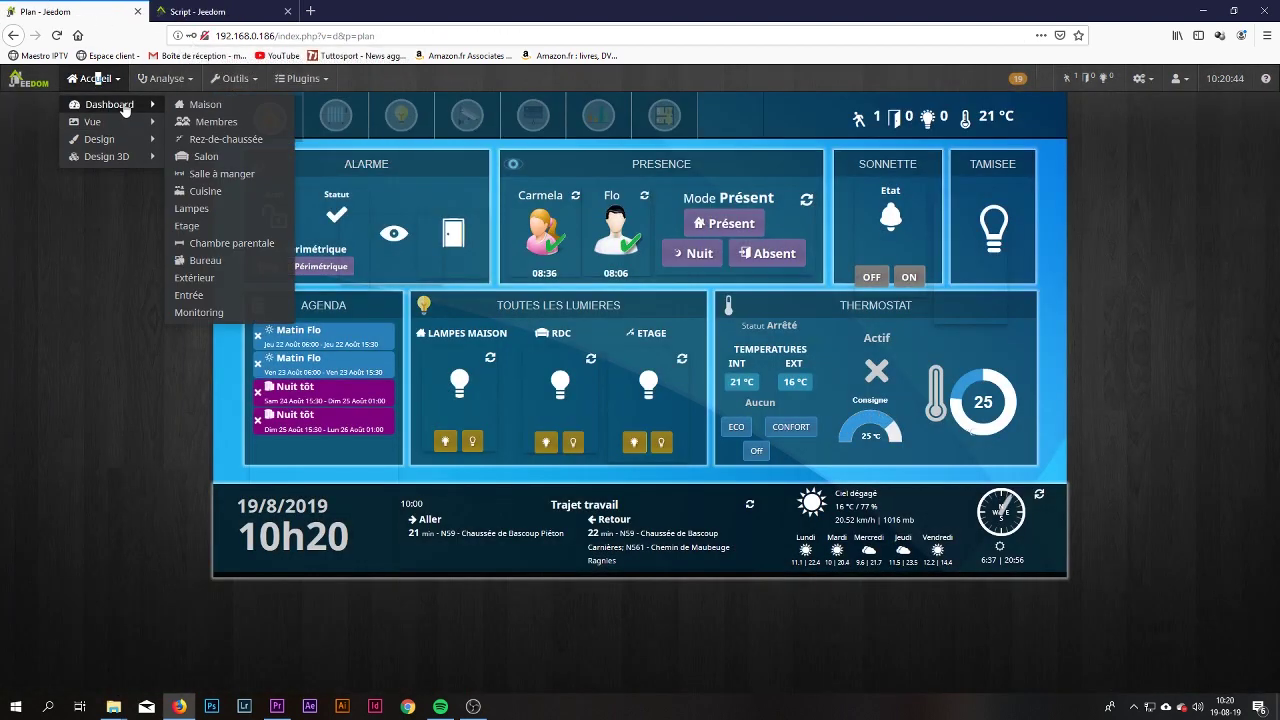
{"action": "left_click", "coordinate": [206, 106]}
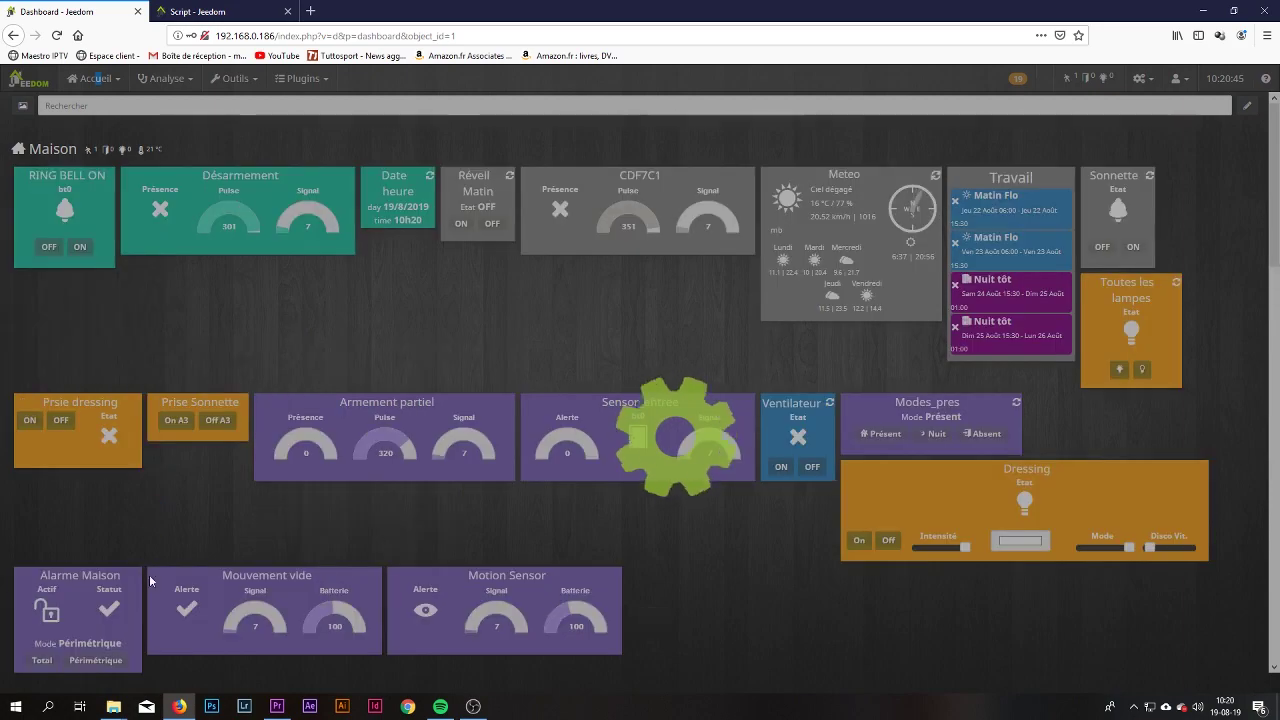
{"action": "scroll", "coordinate": [205, 490], "scroll_direction": "down", "scroll_amount": 2}
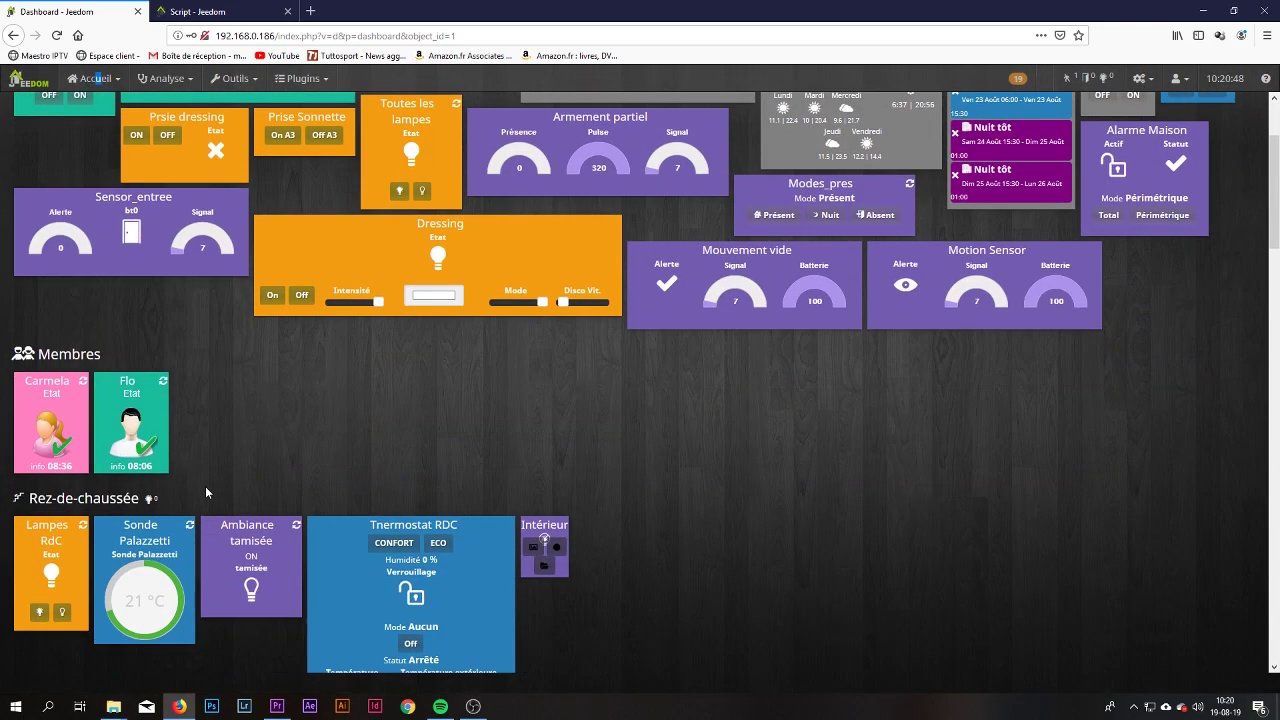
Return to the script tab, set the warning level to #value# > 18 for more than 1 minute, and save the command
{"action": "left_click", "coordinate": [217, 8]}
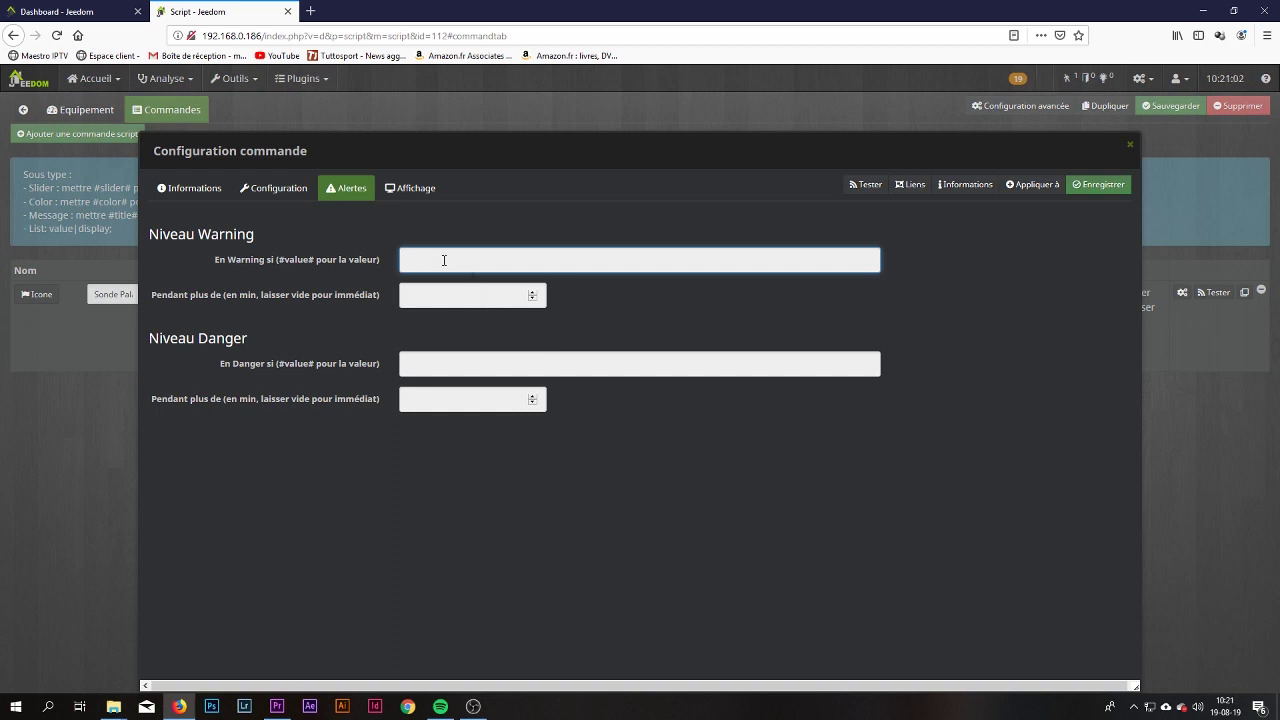
{"action": "type", "text": "#value# > 18"}
{"action": "left_click", "coordinate": [470, 298]}
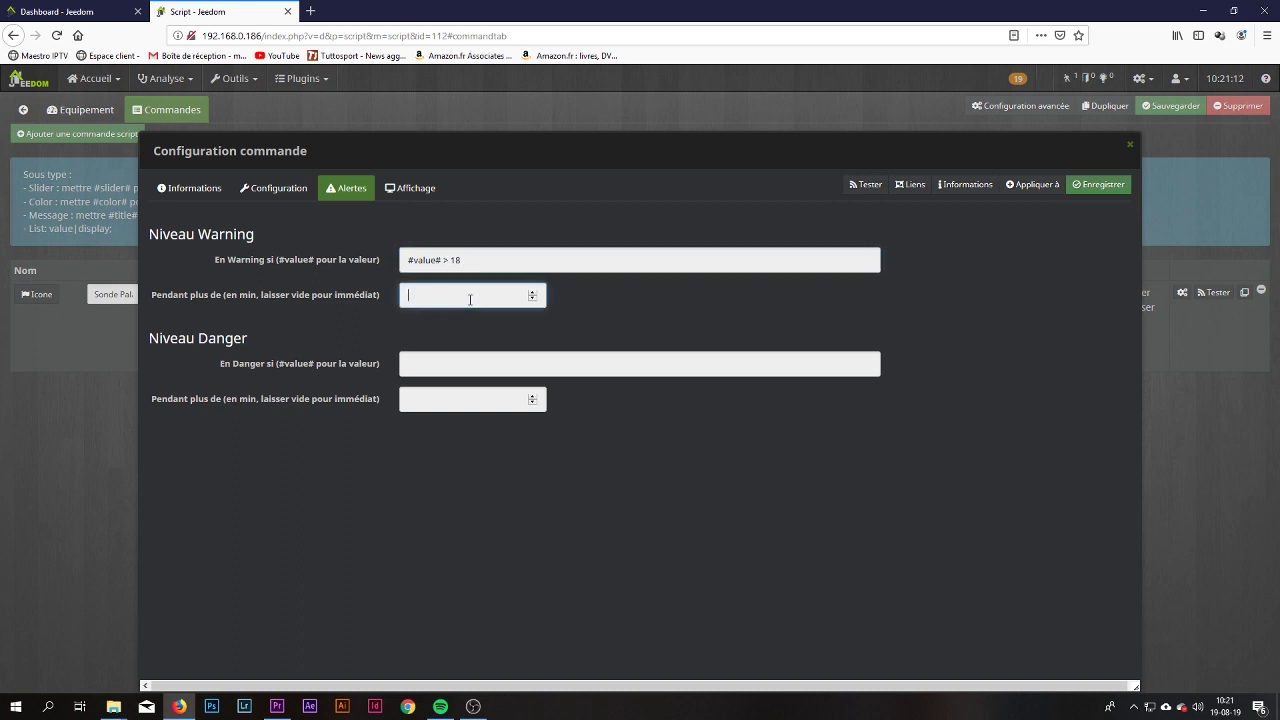
{"action": "type", "text": "1"}
{"action": "left_click_drag", "start_coordinate": [508, 260], "coordinate": [400, 262]}
{"action": "left_click", "coordinate": [1100, 186]}
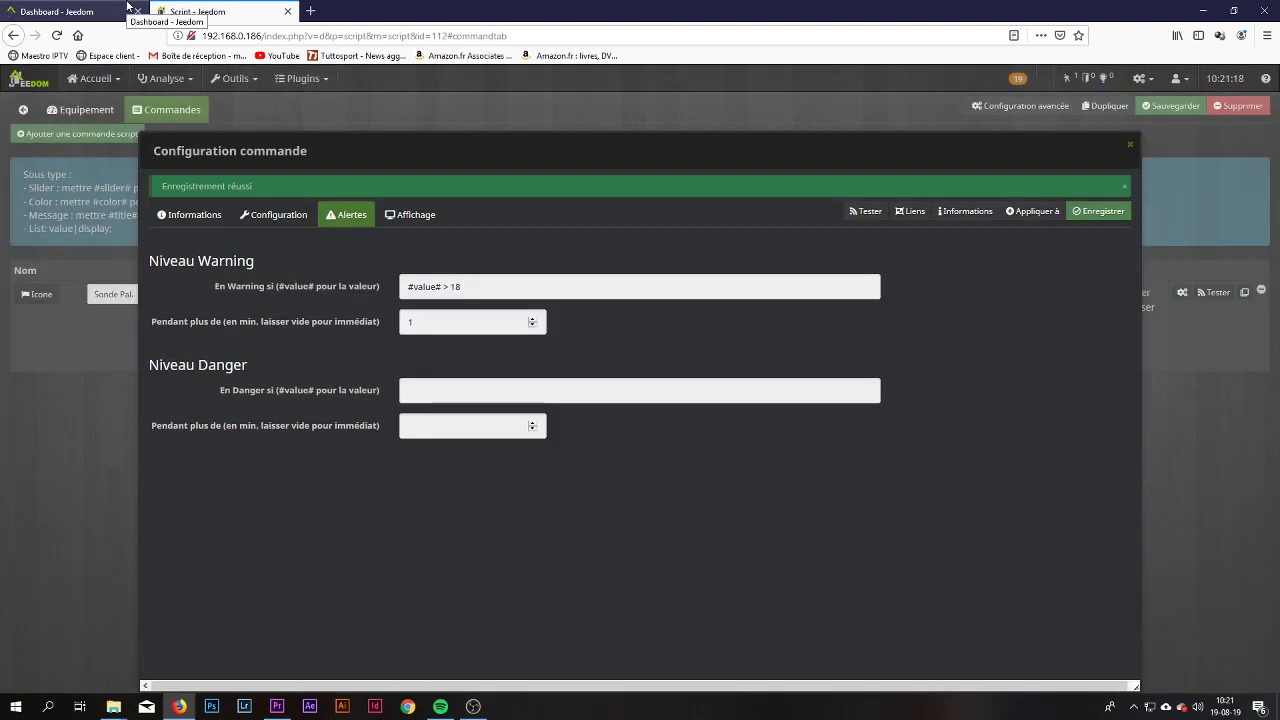
Check how the Sonde Palazzetti tile looks on the dashboard and compare it with the command's alert settings
{"action": "left_click", "coordinate": [90, 10]}
{"action": "scroll", "coordinate": [278, 419], "scroll_direction": "down", "scroll_amount": 3}
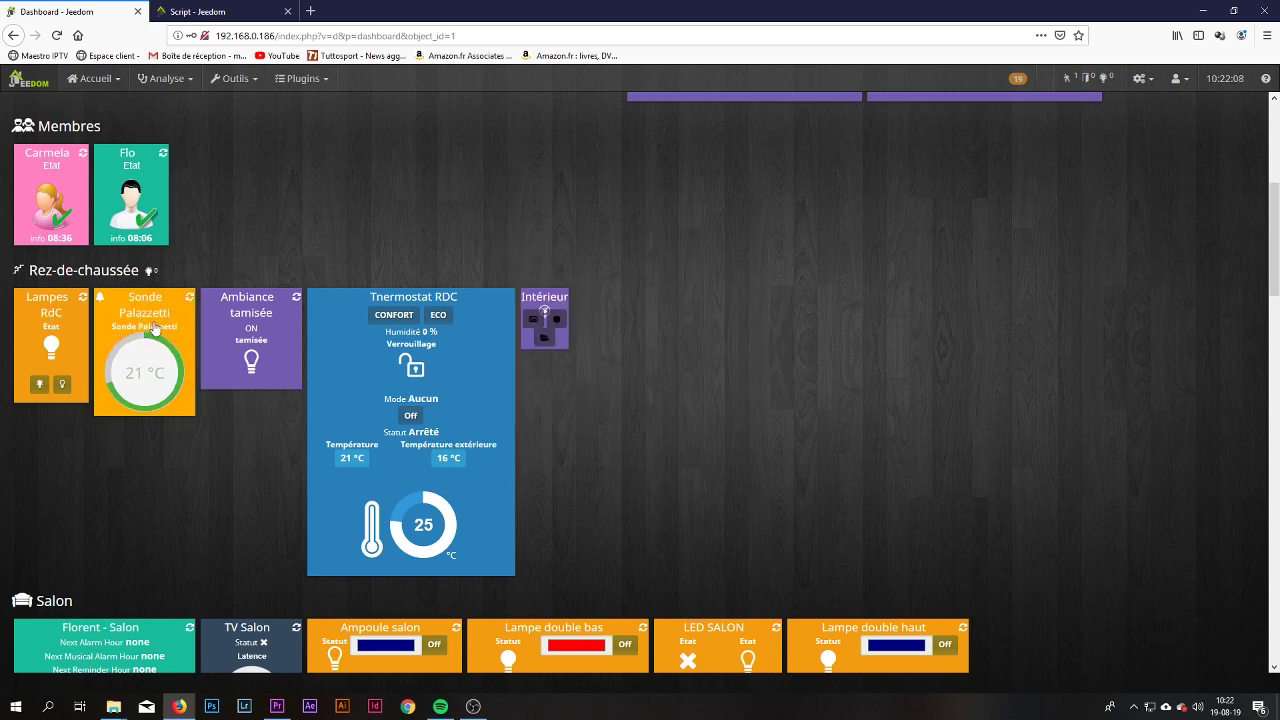
{"action": "left_click", "coordinate": [210, 11]}
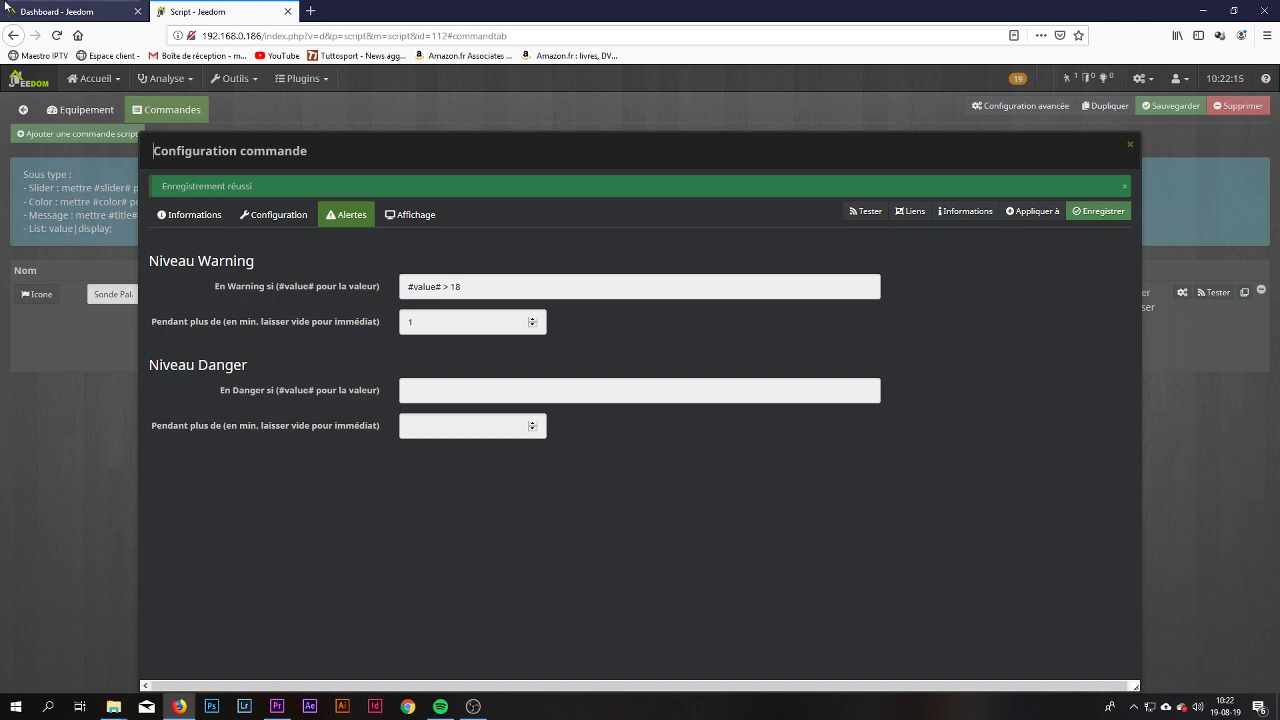
{"action": "left_click", "coordinate": [70, 11]}
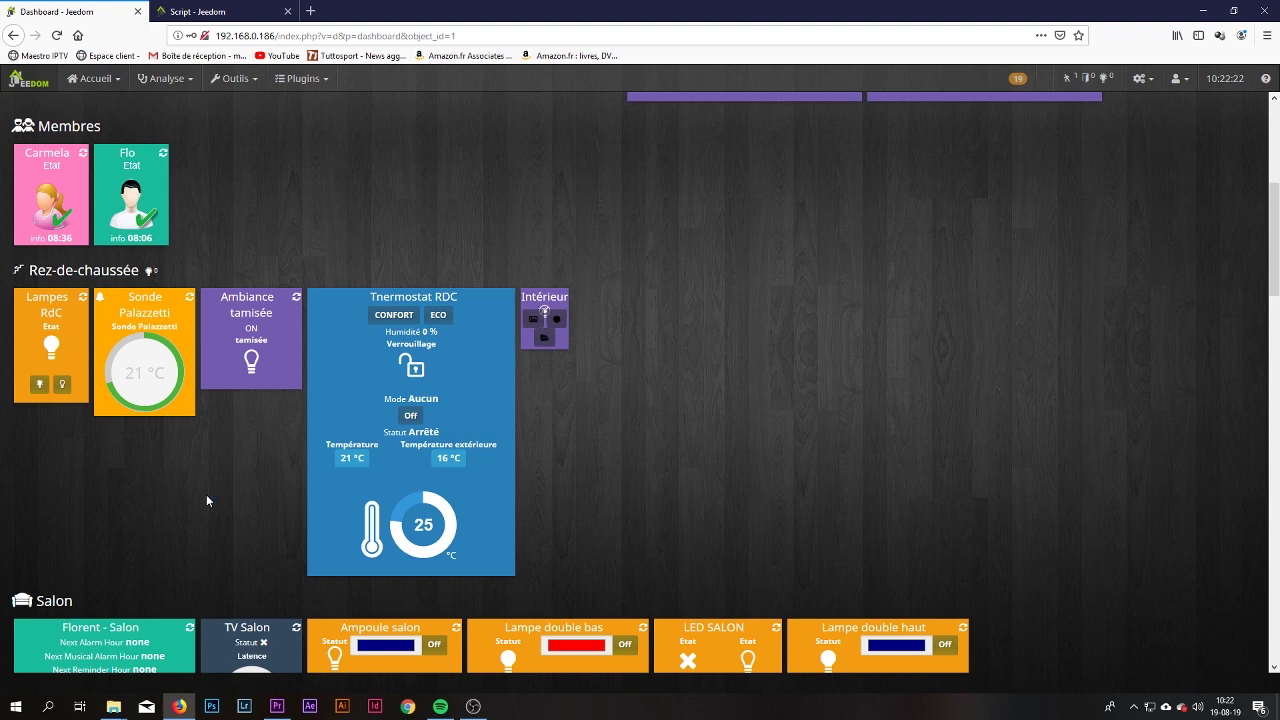
{"action": "left_click", "coordinate": [229, 10]}
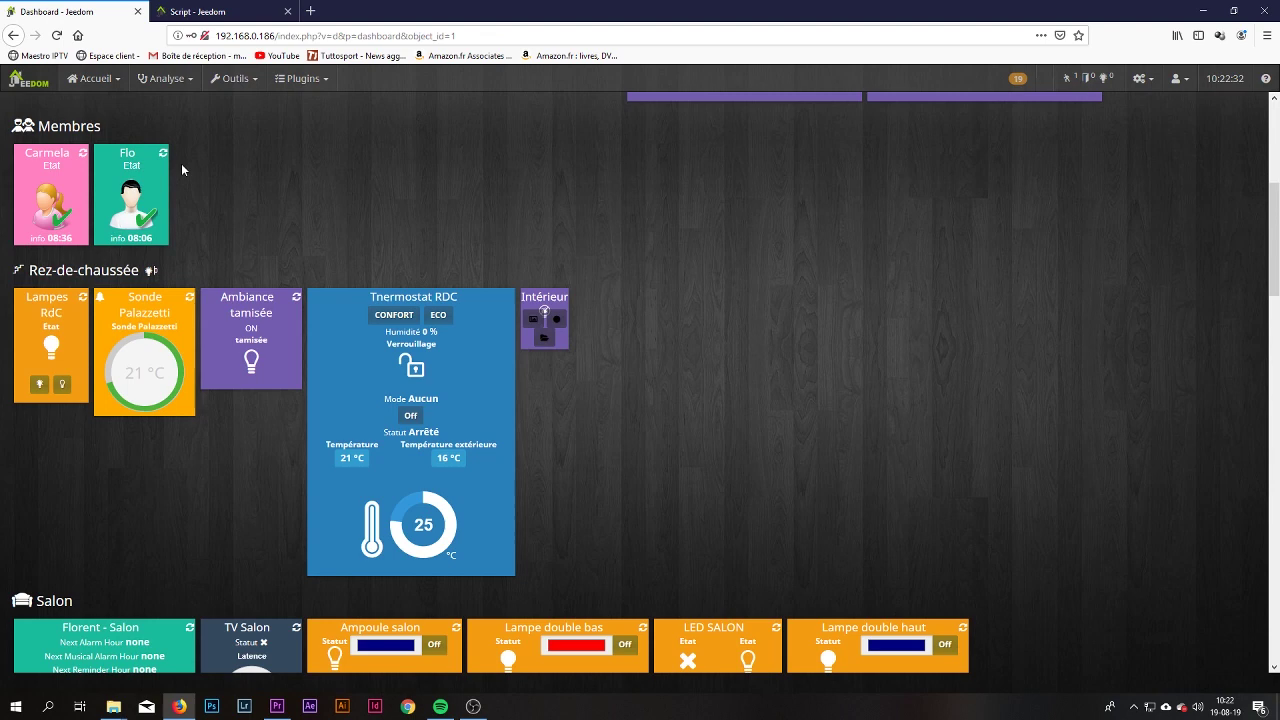
{"action": "left_click", "coordinate": [70, 11]}
Open the home design in a new browser tab, look over its widgets and return to the Rez-de-chaussée tiles on the dashboard
{"action": "left_click", "coordinate": [95, 78]}
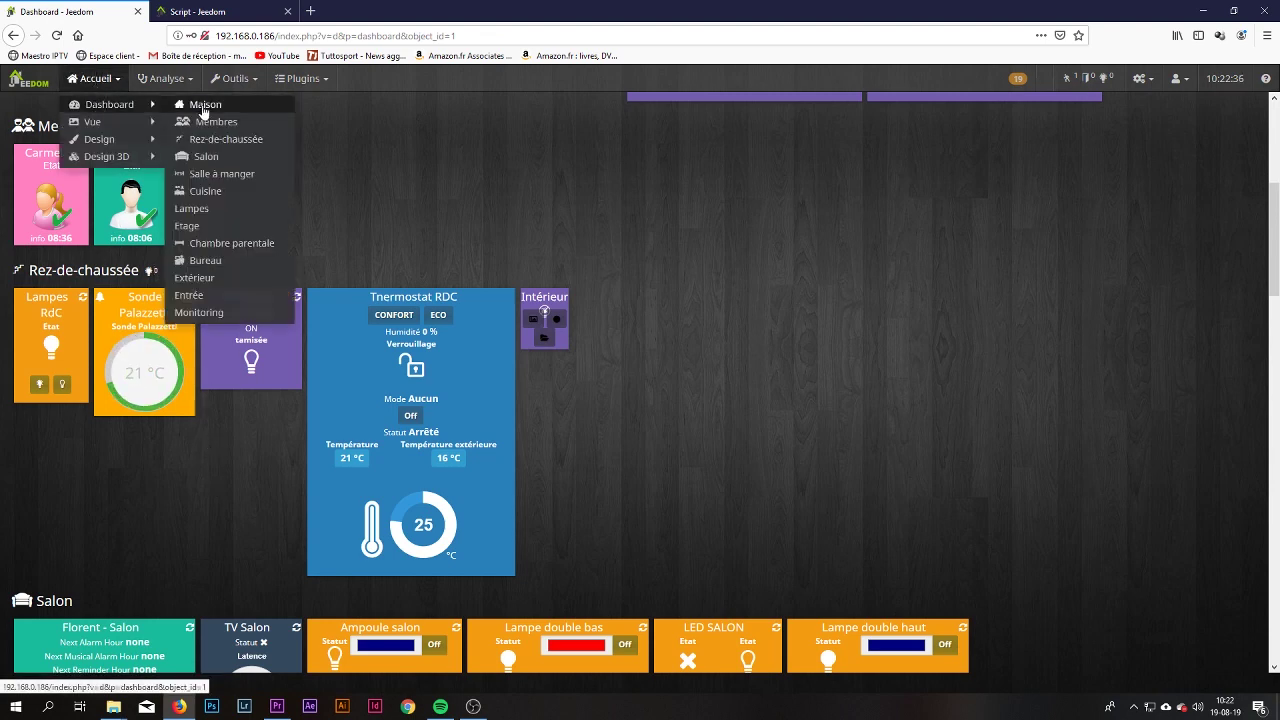
{"action": "right_click", "coordinate": [202, 108]}
{"action": "right_click", "coordinate": [70, 79]}
{"action": "left_click", "coordinate": [120, 87]}
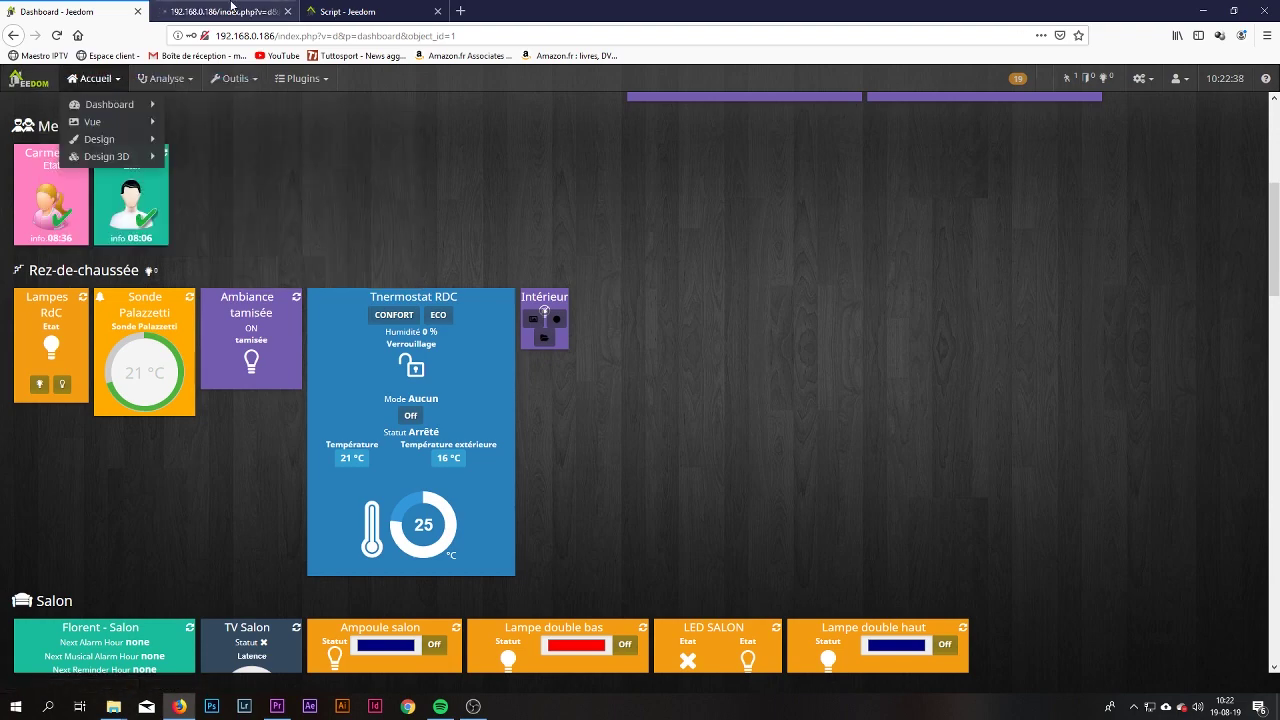
{"action": "left_click", "coordinate": [231, 11]}
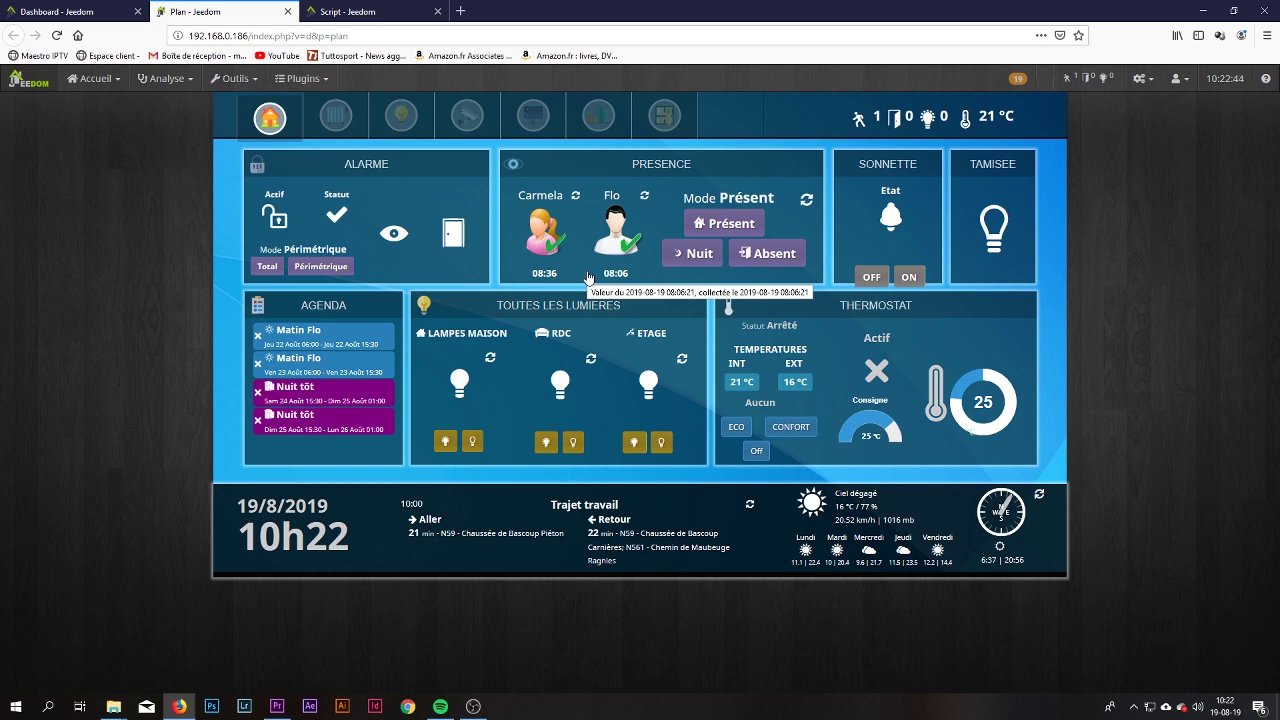
{"action": "left_click", "coordinate": [345, 11]}
{"action": "left_click", "coordinate": [40, 10]}
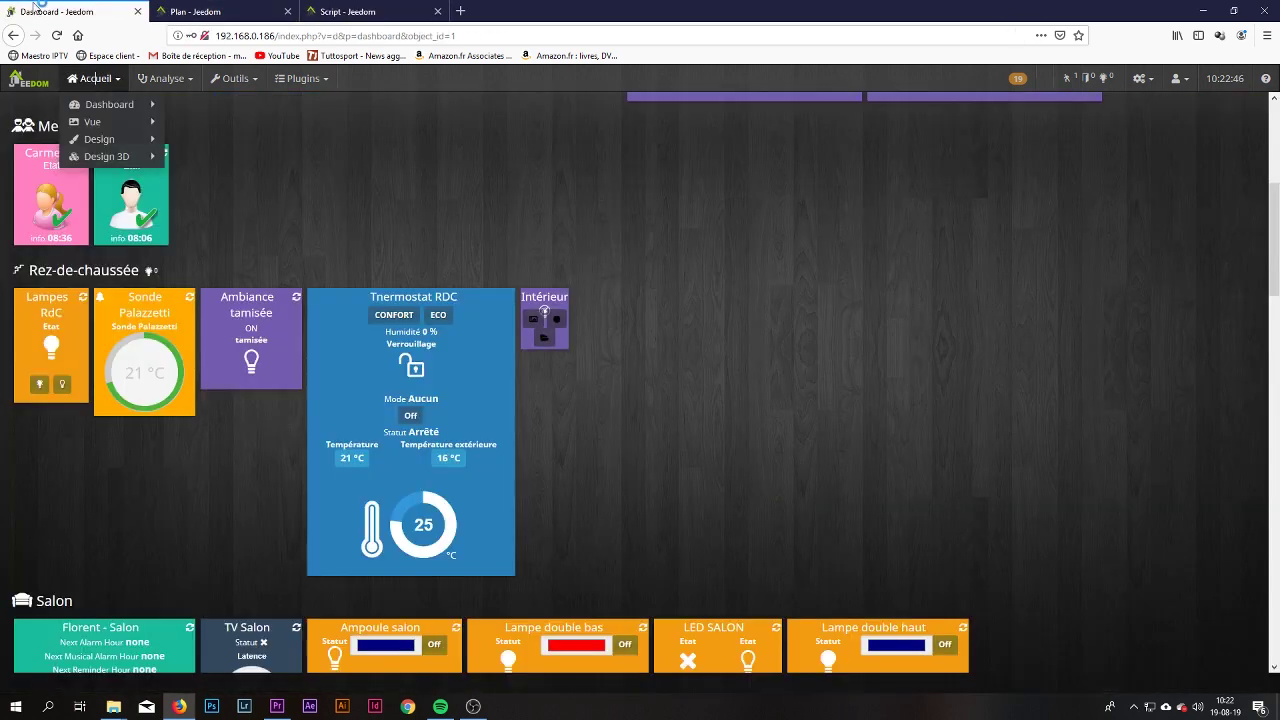
{"action": "left_click", "coordinate": [469, 170]}
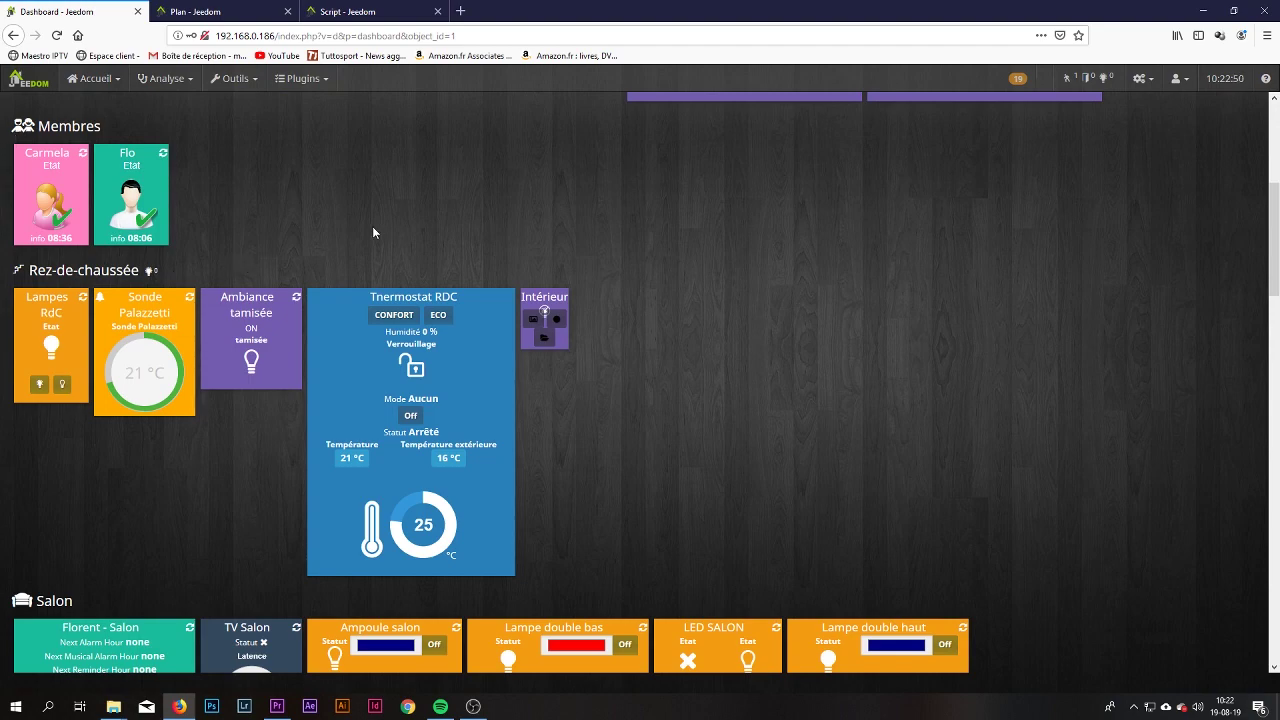
{"action": "left_click", "coordinate": [544, 296]}
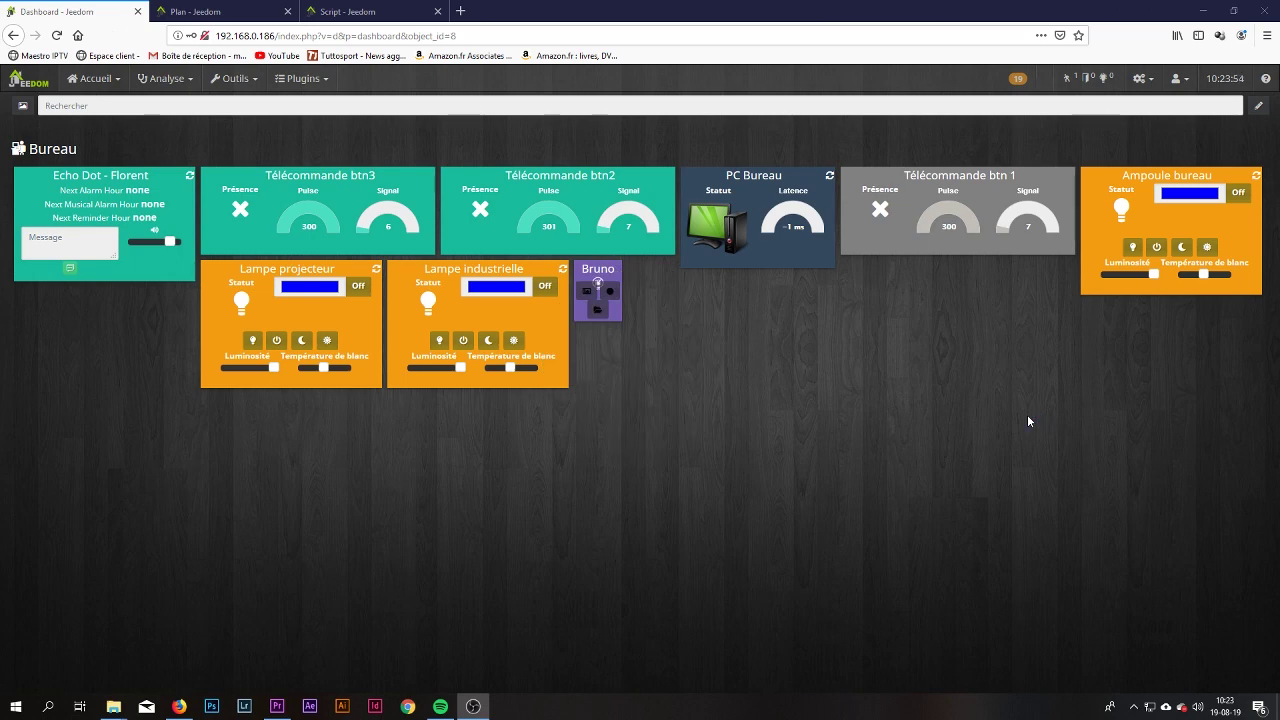
Open the Widget plugin and start a Widget Simple Etat in the easy creation mode
{"action": "left_click", "coordinate": [300, 78]}
{"action": "mouse_move", "coordinate": [313, 136]}
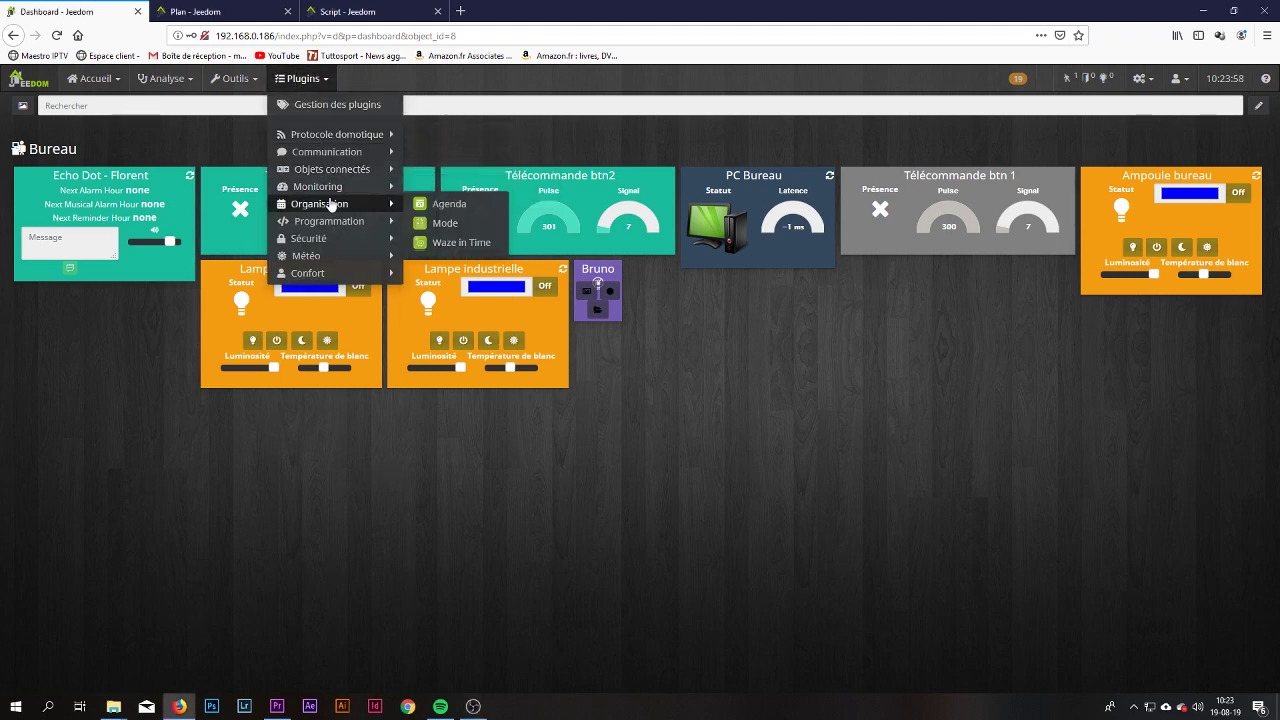
{"action": "mouse_move", "coordinate": [328, 228]}
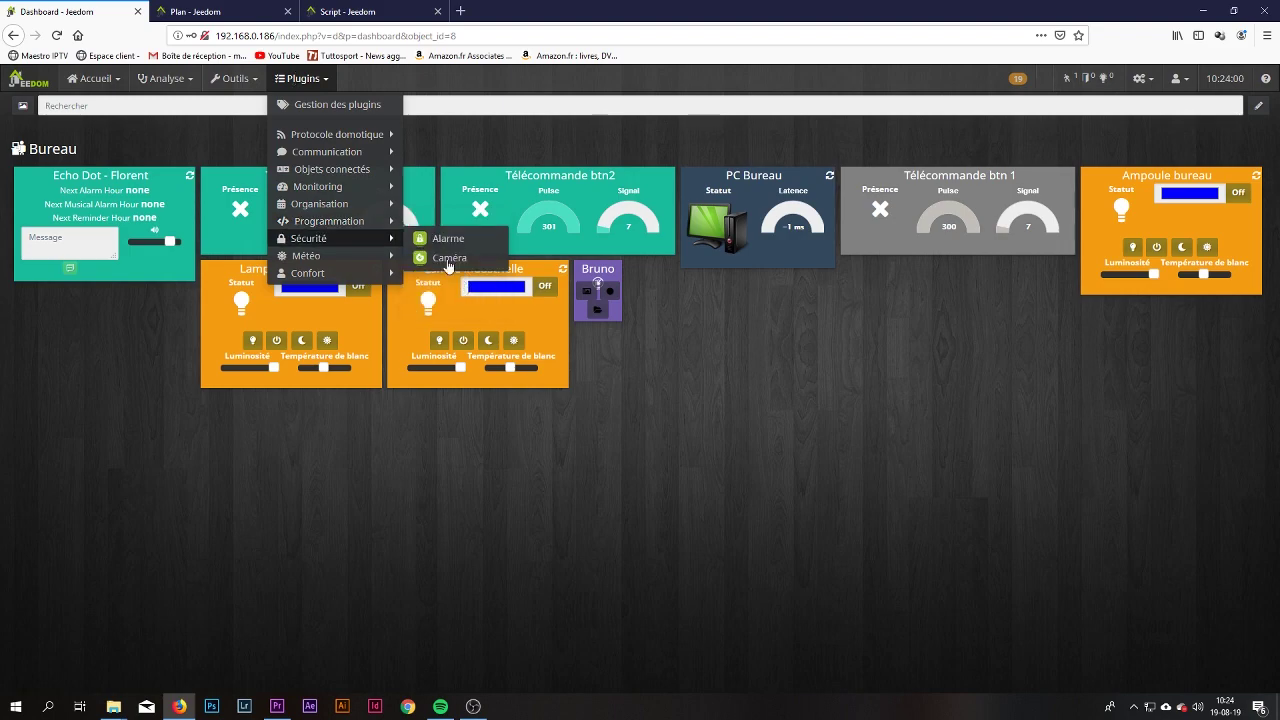
{"action": "left_click", "coordinate": [445, 299]}
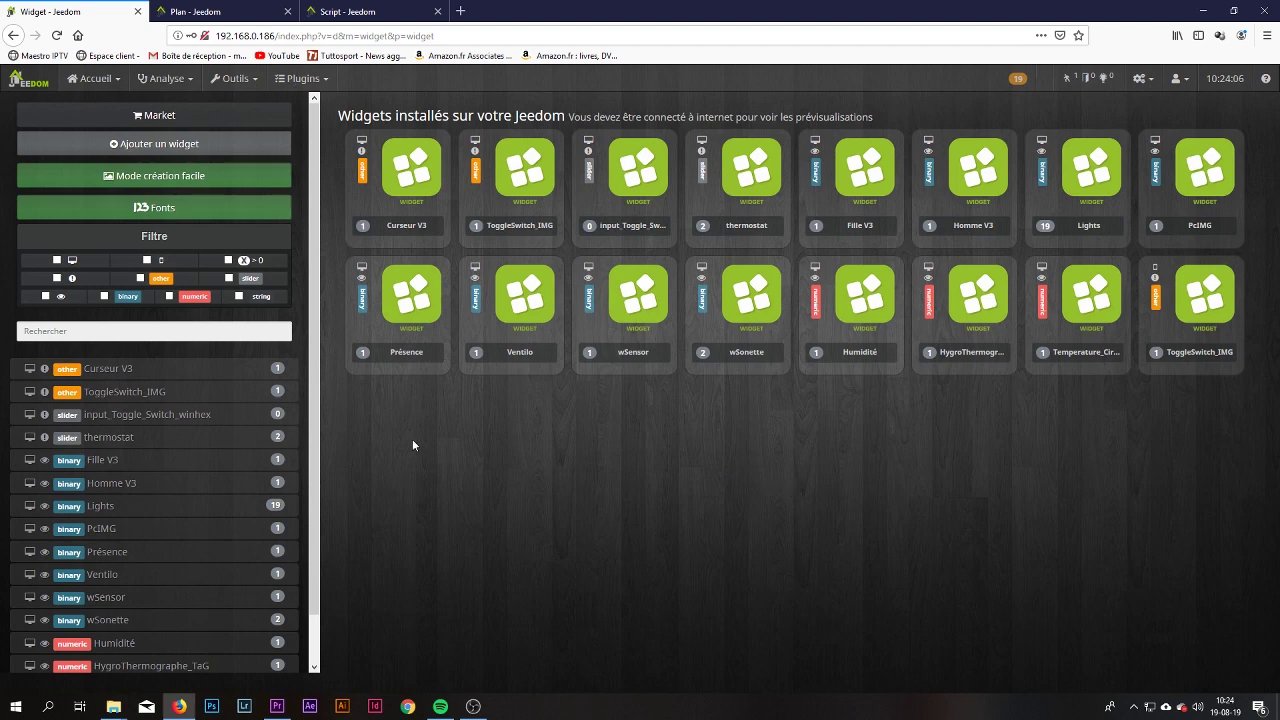
{"action": "left_click", "coordinate": [166, 188]}
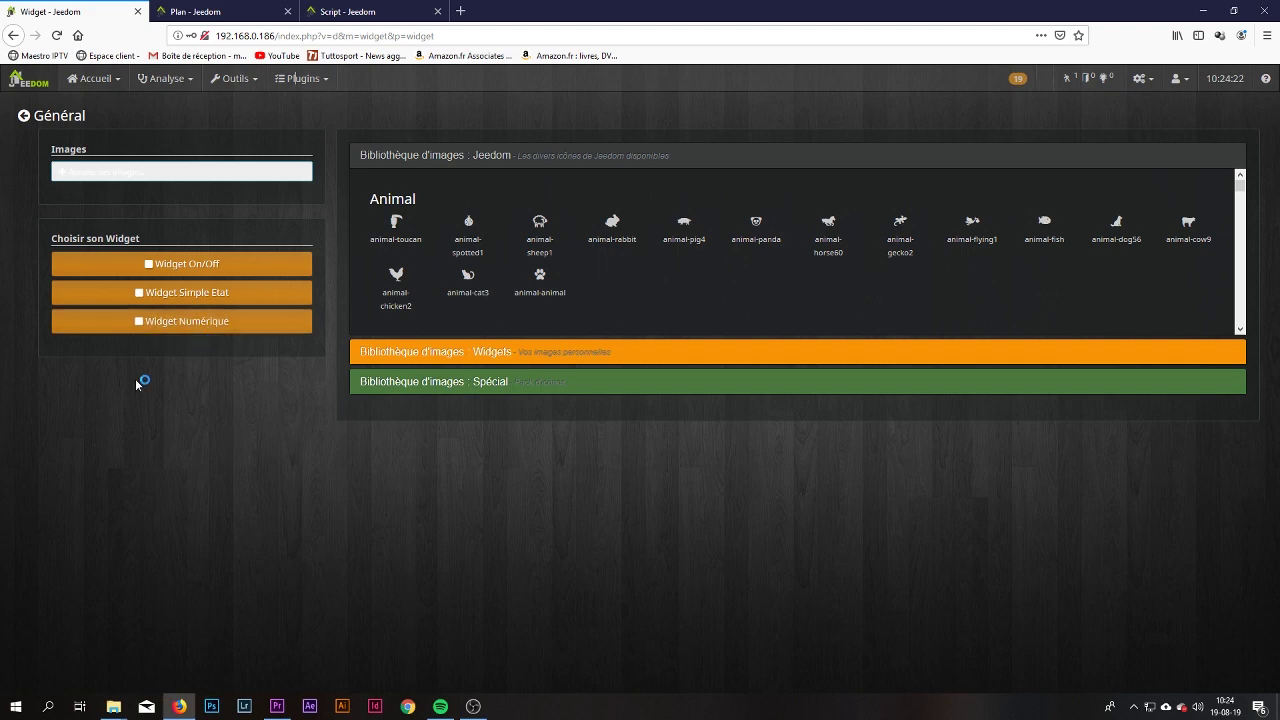
{"action": "left_click", "coordinate": [197, 293]}
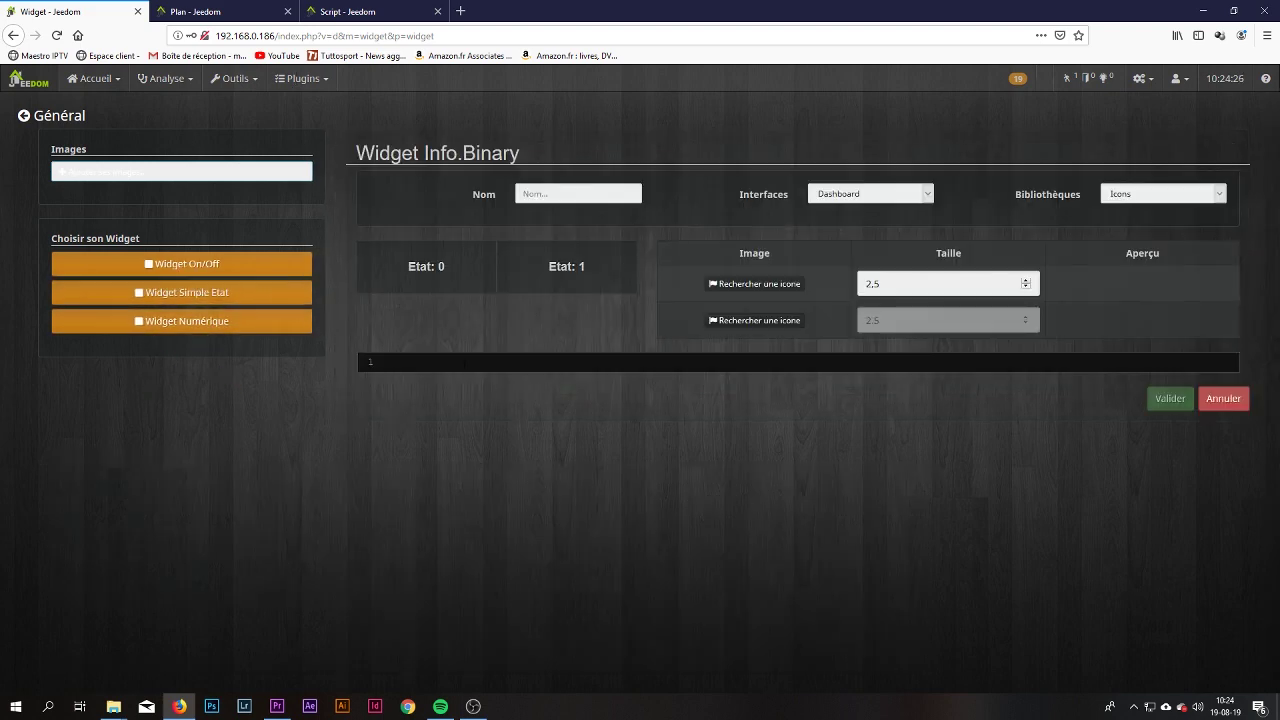
Name the new binary widget Lumière and keep Dashboard as its interface
{"action": "left_click", "coordinate": [545, 197]}
{"action": "type", "text": "Lumière"}
{"action": "left_click", "coordinate": [821, 198]}
{"action": "left_click", "coordinate": [577, 190]}
{"action": "left_click", "coordinate": [897, 197]}
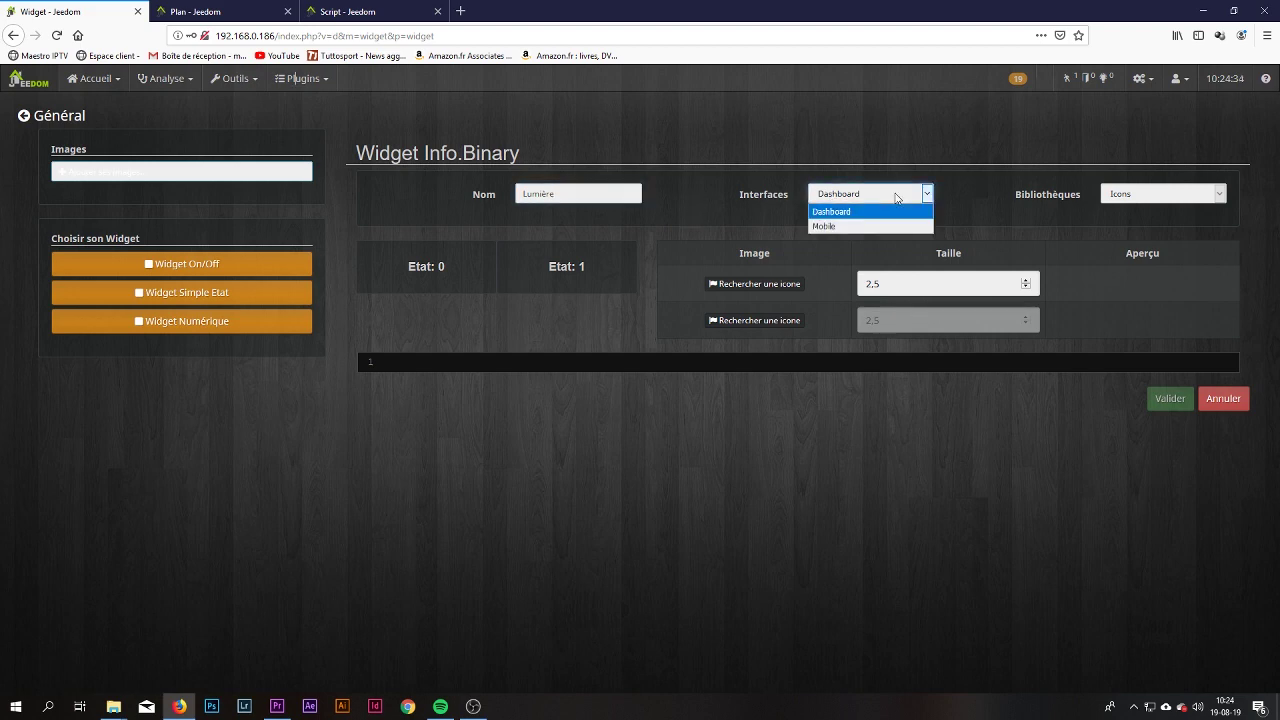
{"action": "left_click", "coordinate": [897, 197]}
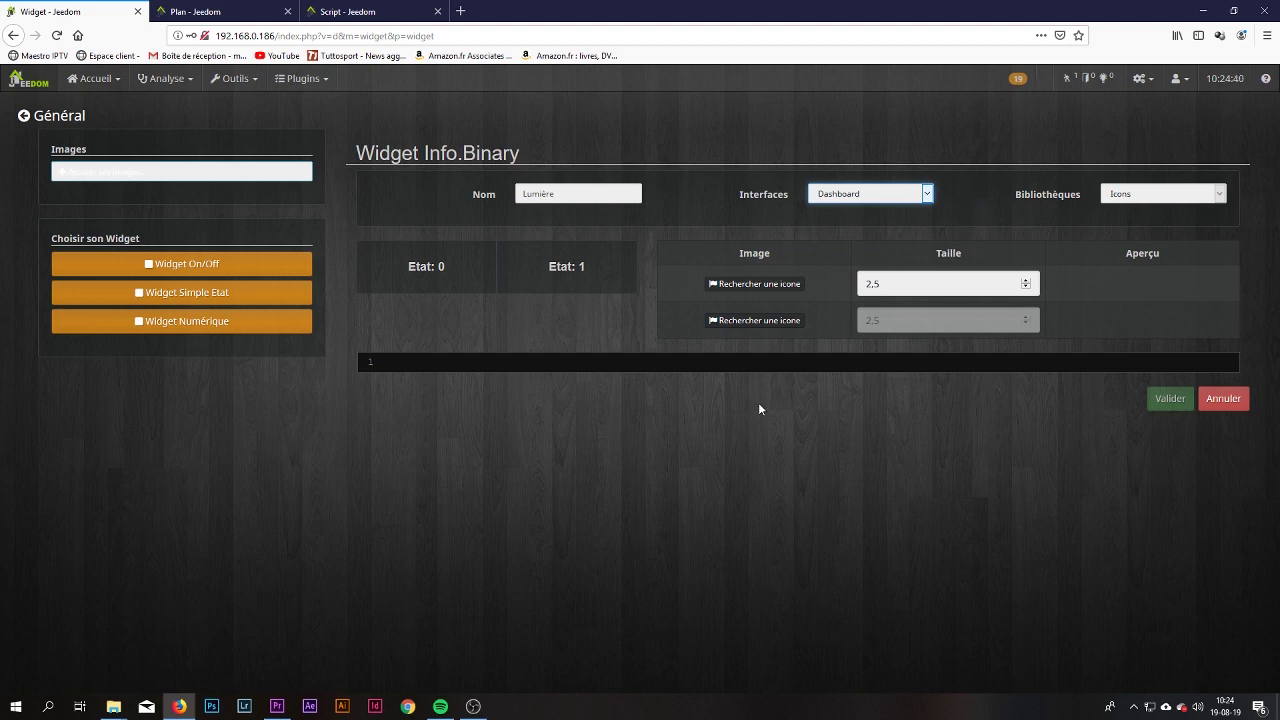
Assign the jeedom2-bulb14 icon as the widget's first image
{"action": "left_click", "coordinate": [761, 285]}
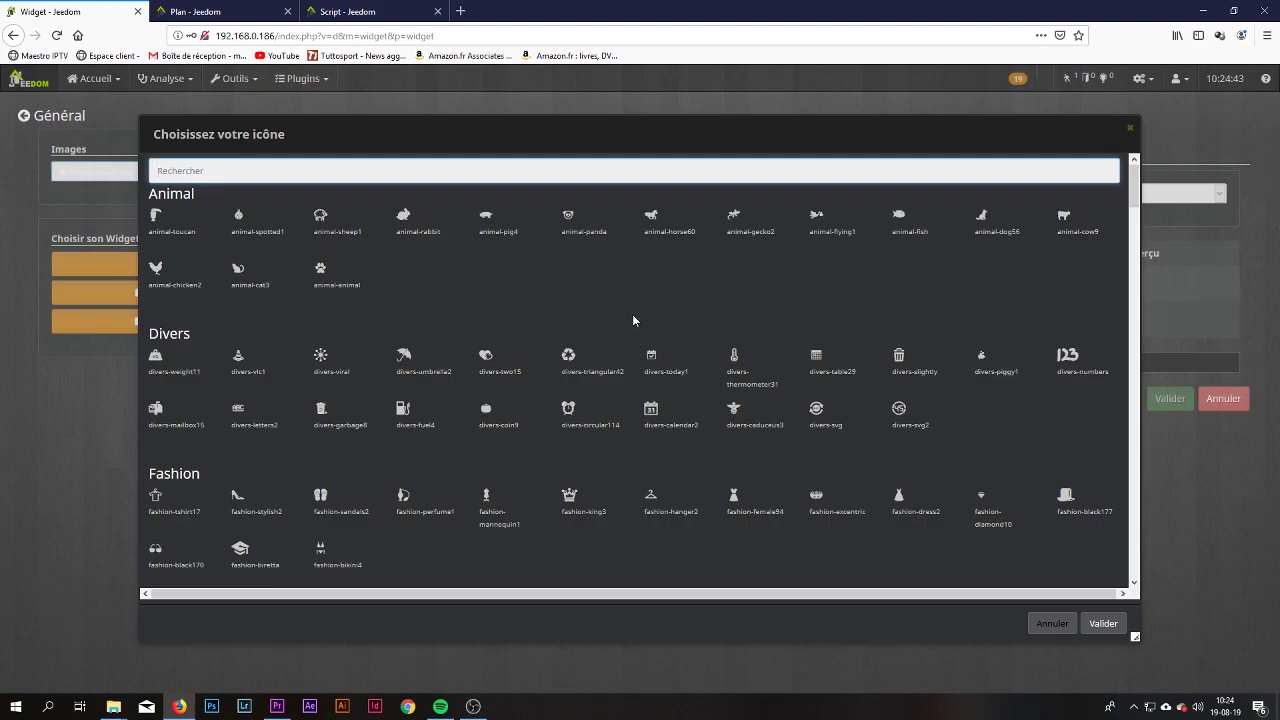
{"action": "scroll", "coordinate": [500, 300], "scroll_direction": "down", "scroll_amount": 15}
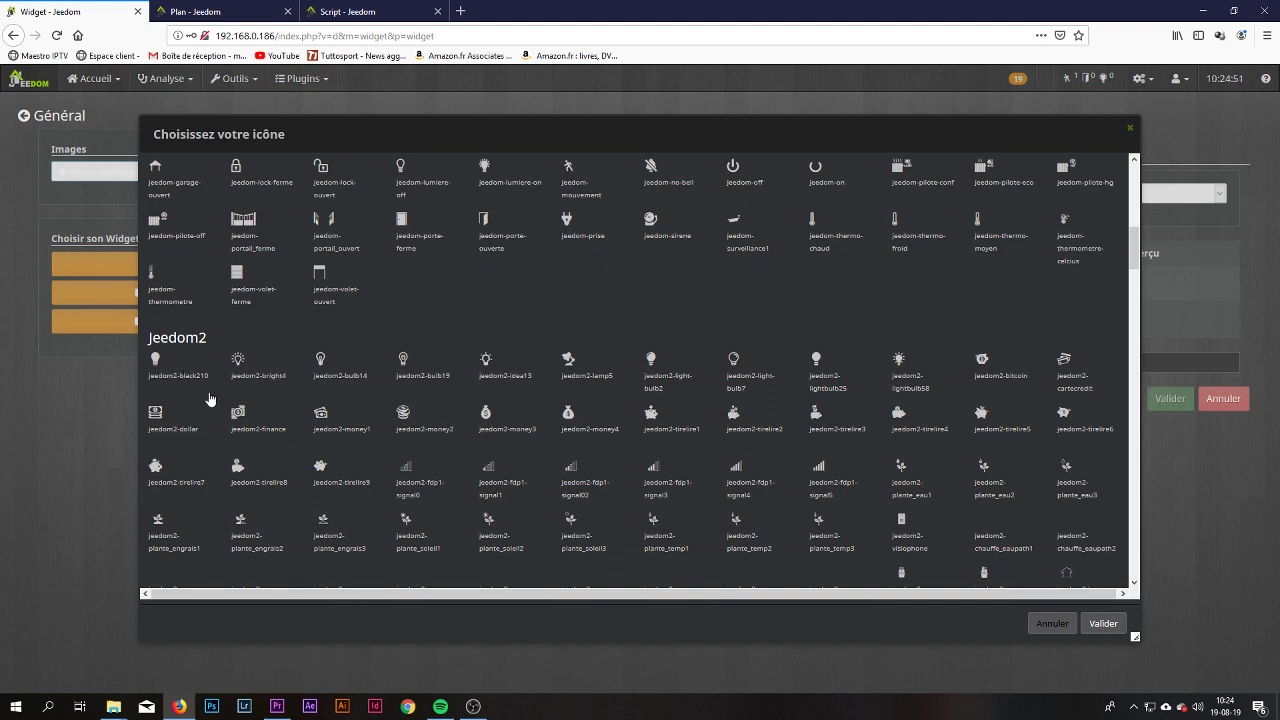
{"action": "left_click", "coordinate": [339, 382]}
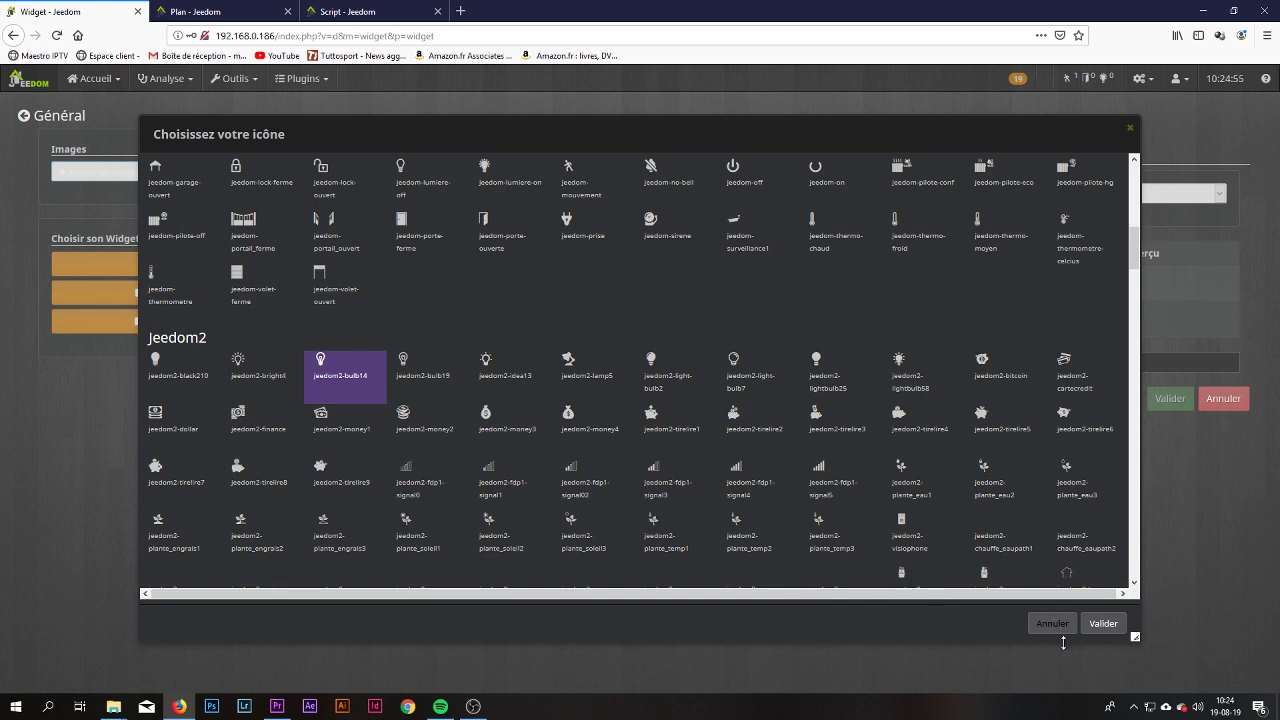
{"action": "left_click", "coordinate": [1104, 624]}
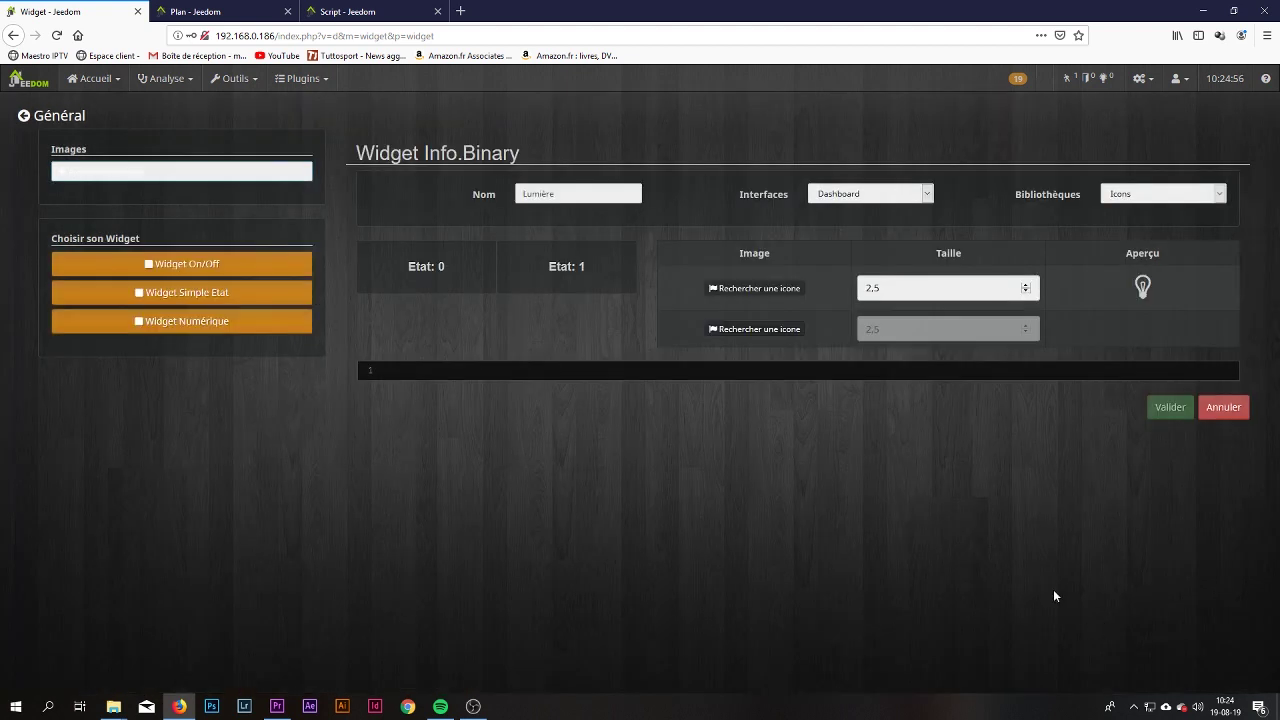
Assign the jeedom2-idea13 icon as the widget's second image and validate the Lumière widget
{"action": "left_click", "coordinate": [756, 332]}
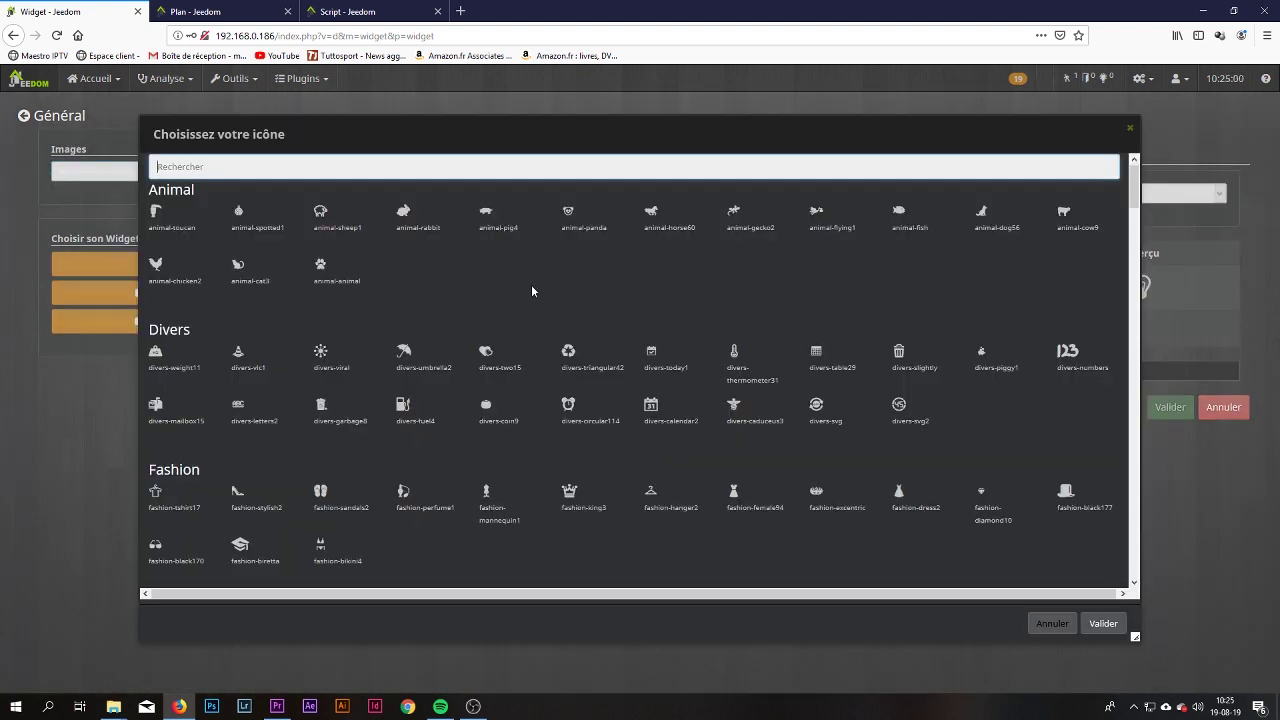
{"action": "scroll", "coordinate": [532, 318], "scroll_direction": "down", "scroll_amount": 3}
{"action": "scroll", "coordinate": [538, 356], "scroll_direction": "down", "scroll_amount": 3}
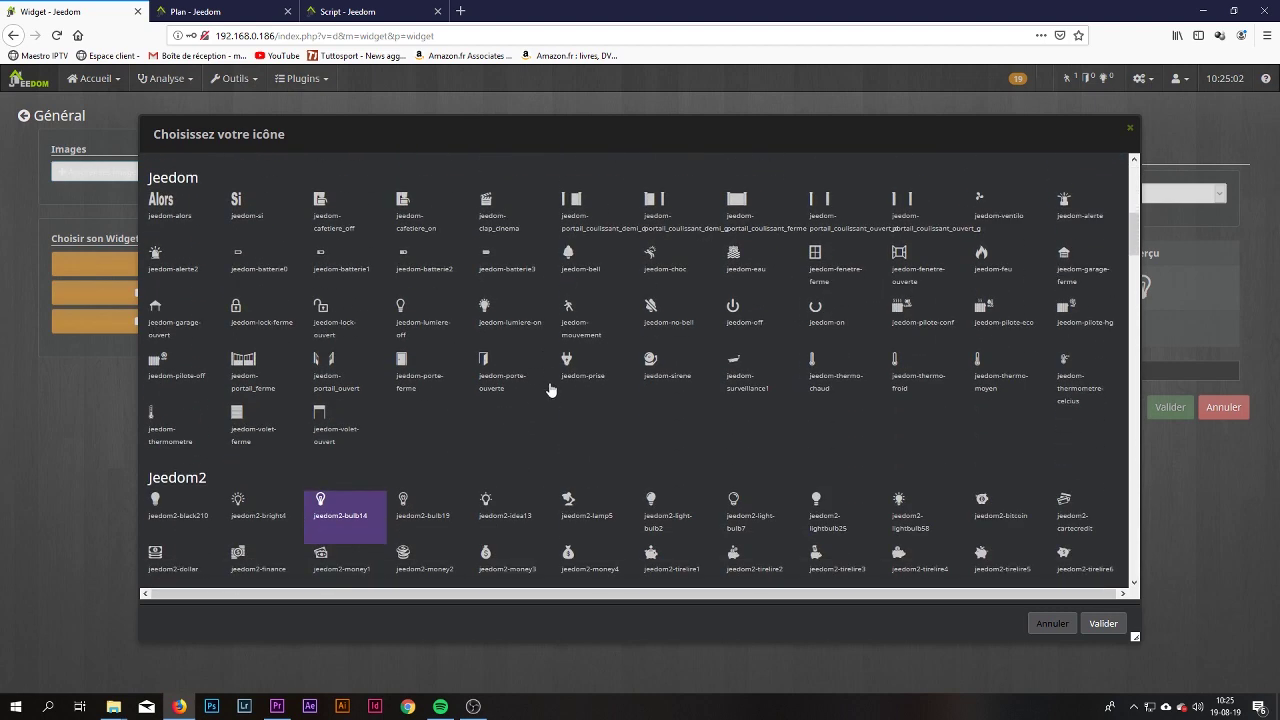
{"action": "left_click", "coordinate": [500, 517]}
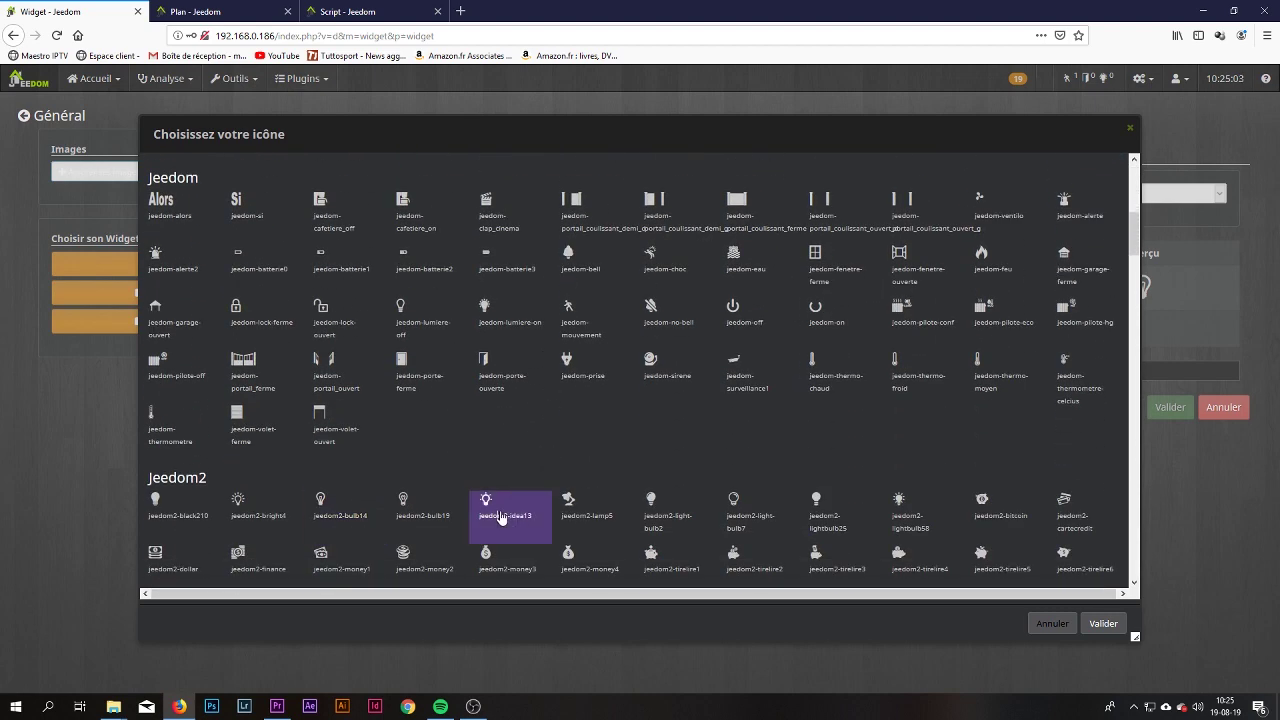
{"action": "left_click", "coordinate": [1102, 625]}
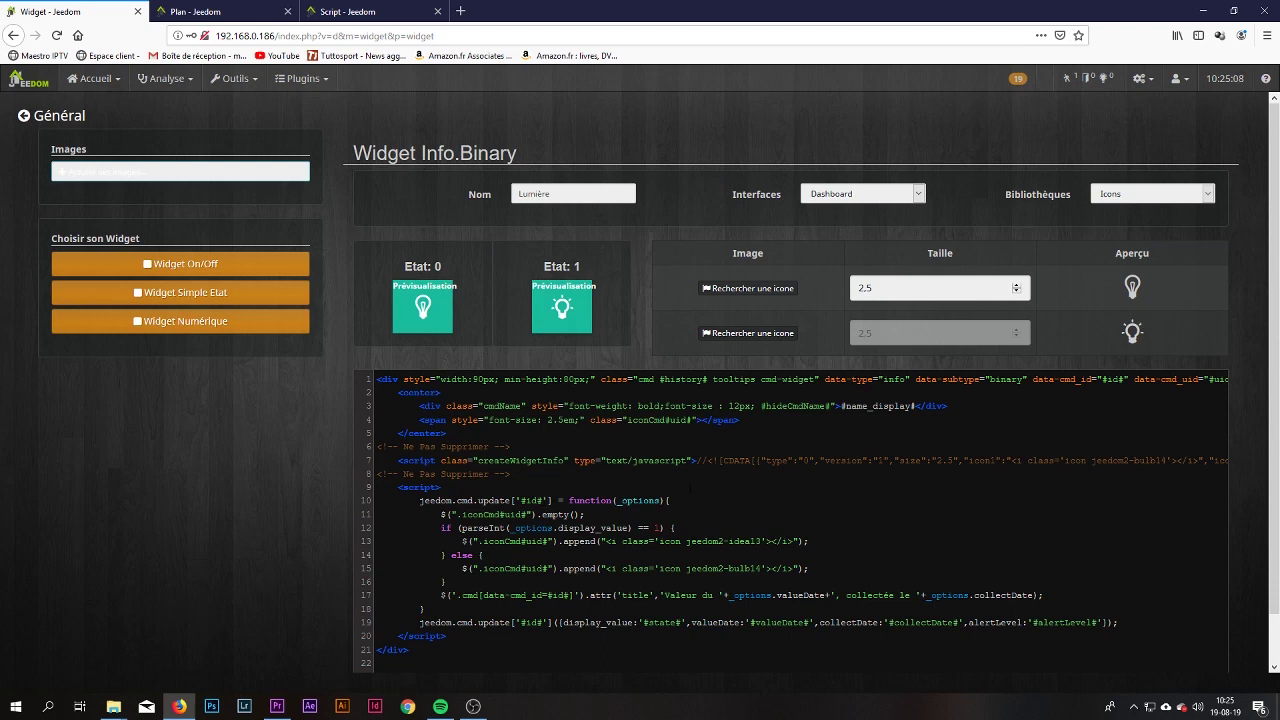
{"action": "scroll", "coordinate": [325, 475], "scroll_direction": "down", "scroll_amount": 1}
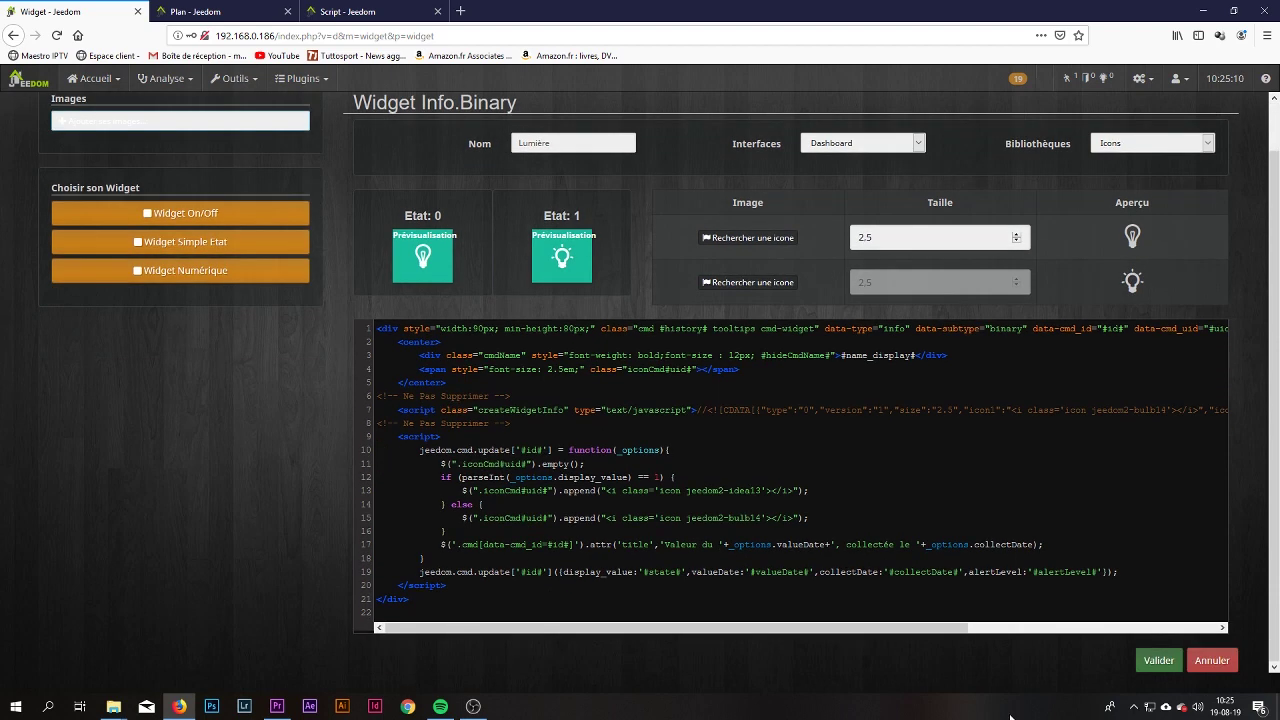
{"action": "left_click", "coordinate": [1160, 665]}
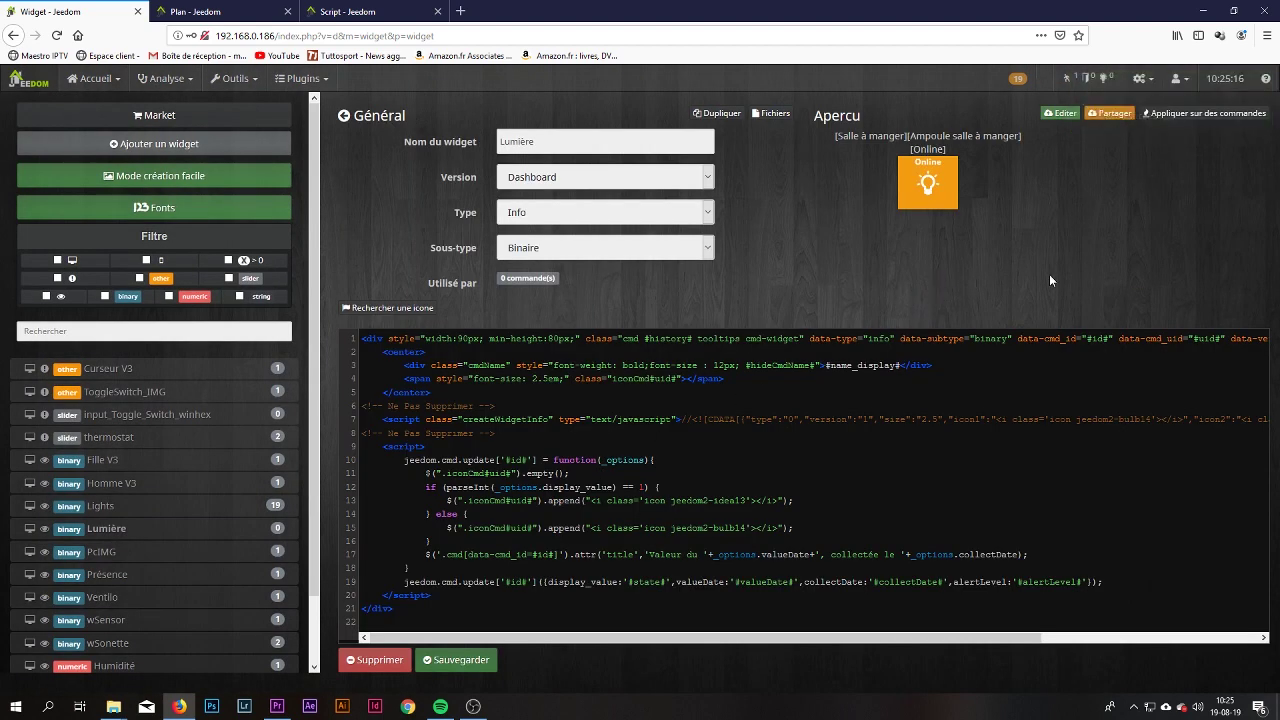
Apply the Lumière widget to the Statut command of Ampoule bureau in the Bureau object and close the dialog
{"action": "left_click", "coordinate": [1204, 113]}
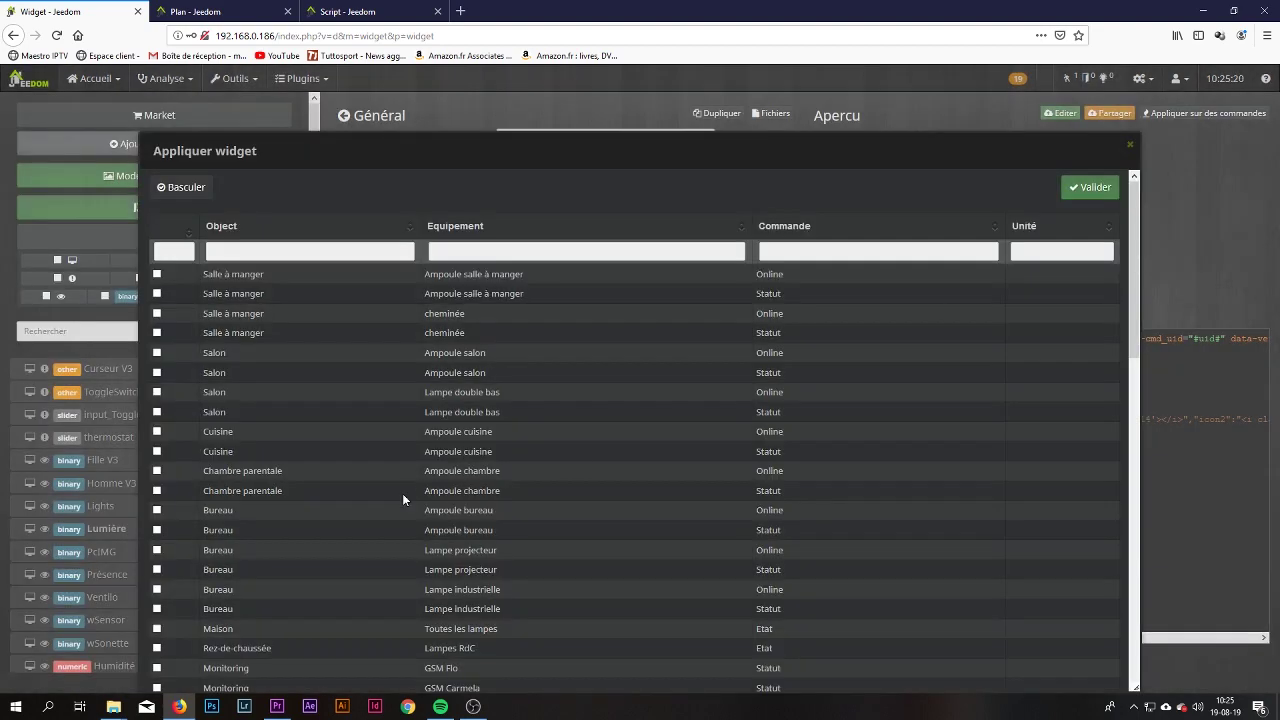
{"action": "scroll", "coordinate": [409, 478], "scroll_direction": "down", "scroll_amount": 2}
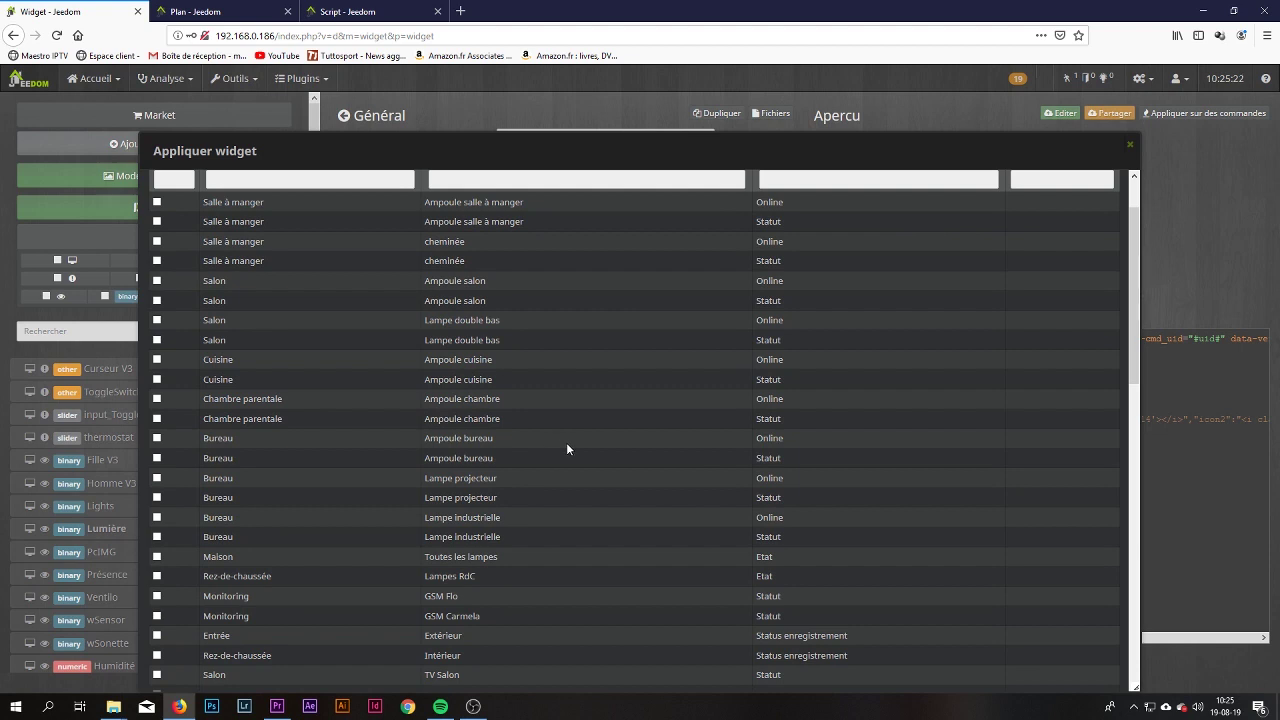
{"action": "left_click", "coordinate": [156, 458]}
{"action": "scroll", "coordinate": [850, 537], "scroll_direction": "down", "scroll_amount": 5}
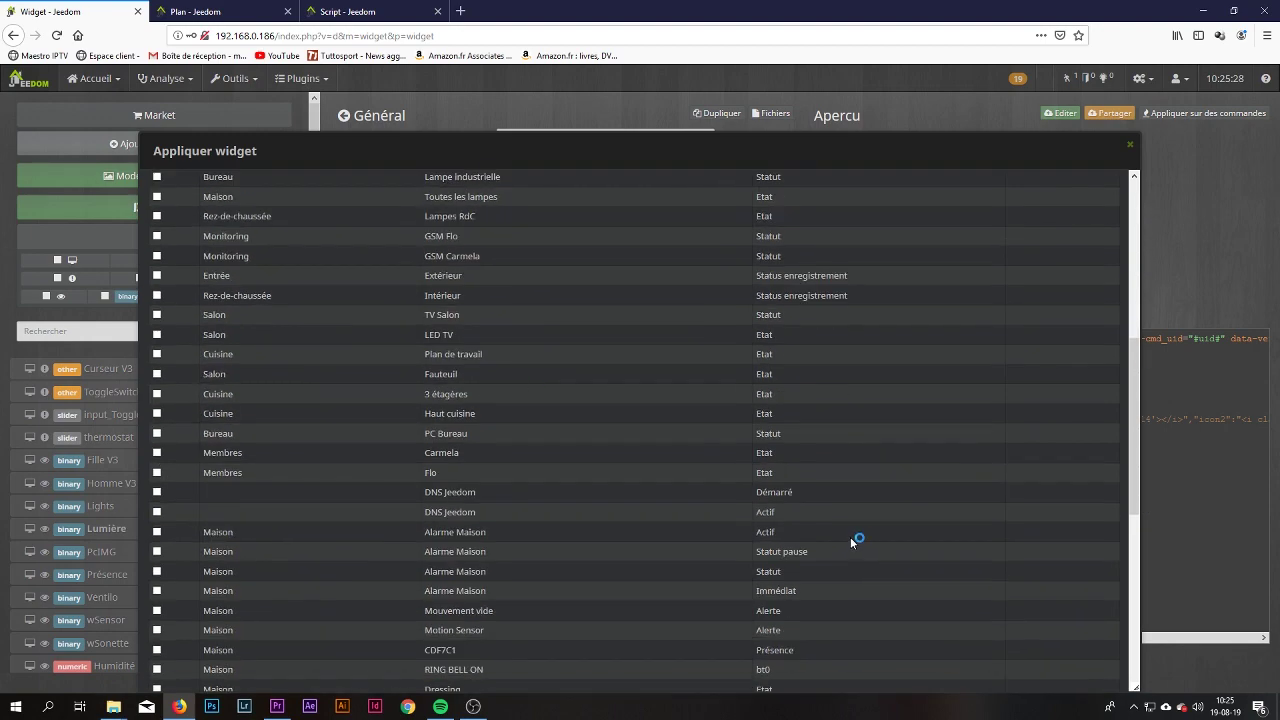
{"action": "scroll", "coordinate": [889, 521], "scroll_direction": "up", "scroll_amount": 6}
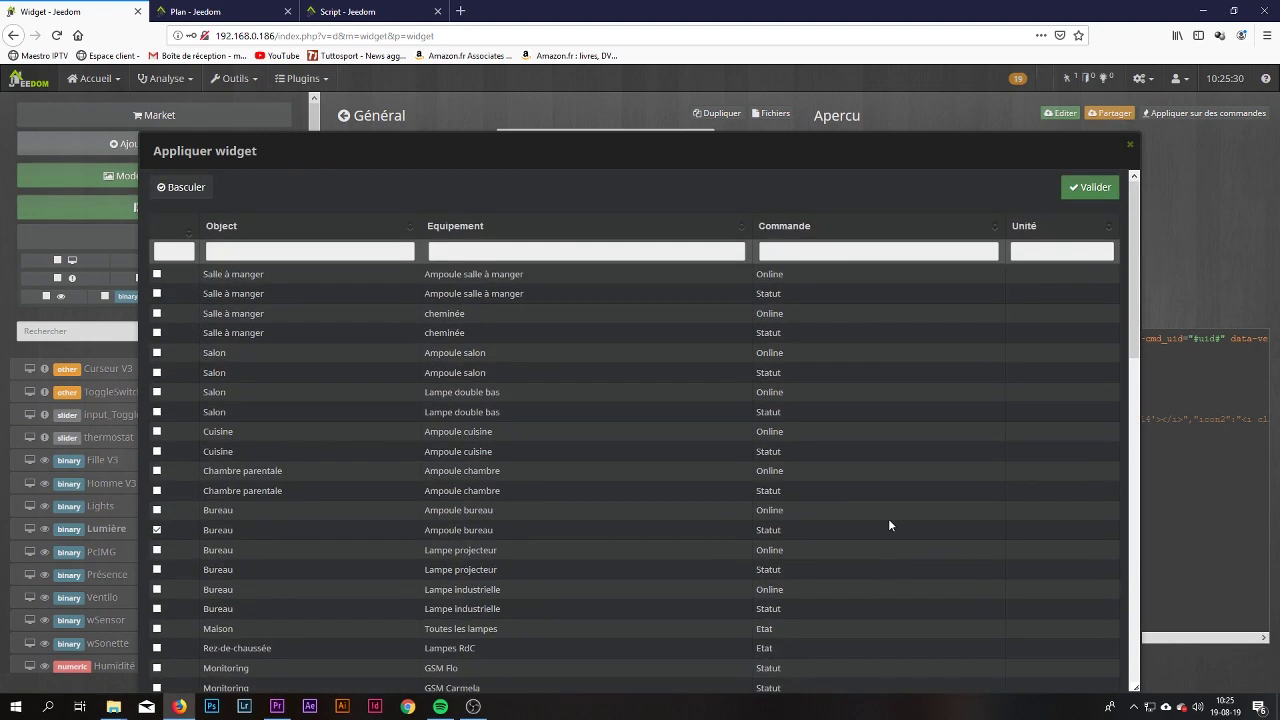
{"action": "left_click", "coordinate": [1087, 189]}
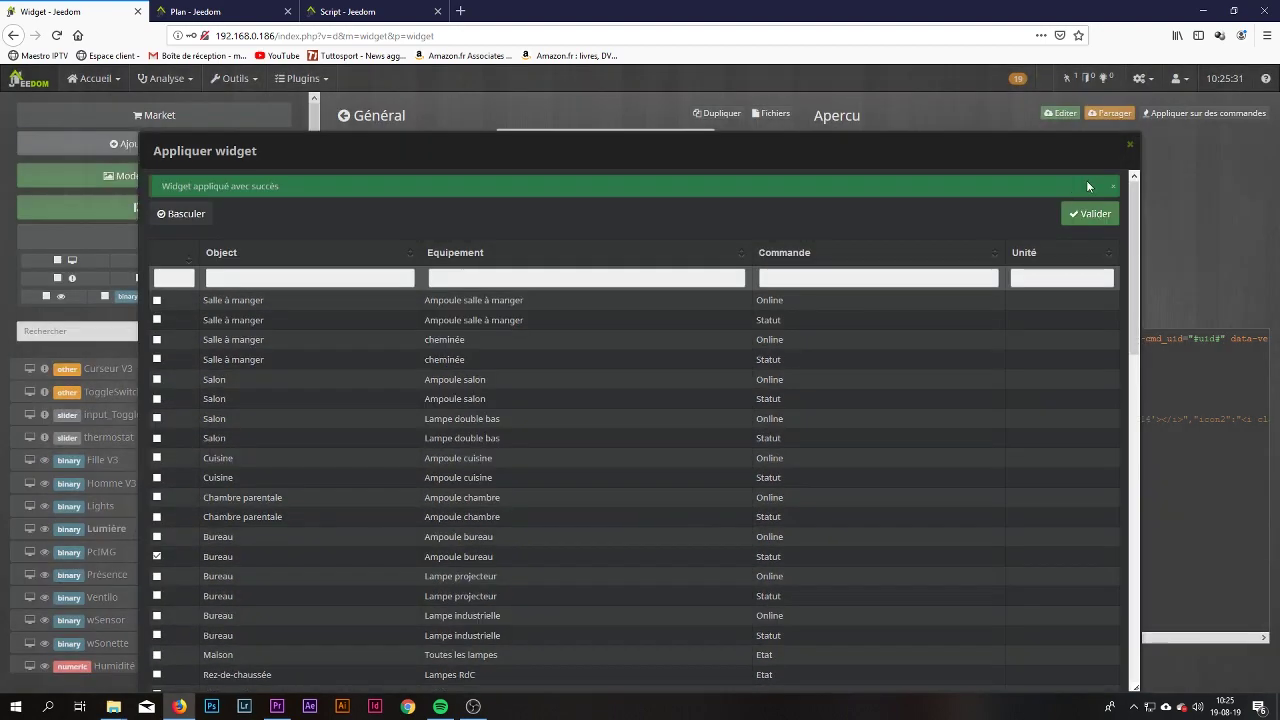
{"action": "left_click", "coordinate": [1129, 144]}
Open the Bureau dashboard in the design's browser tab and turn on Ampoule bureau to test its Statut widget
{"action": "left_click", "coordinate": [360, 8]}
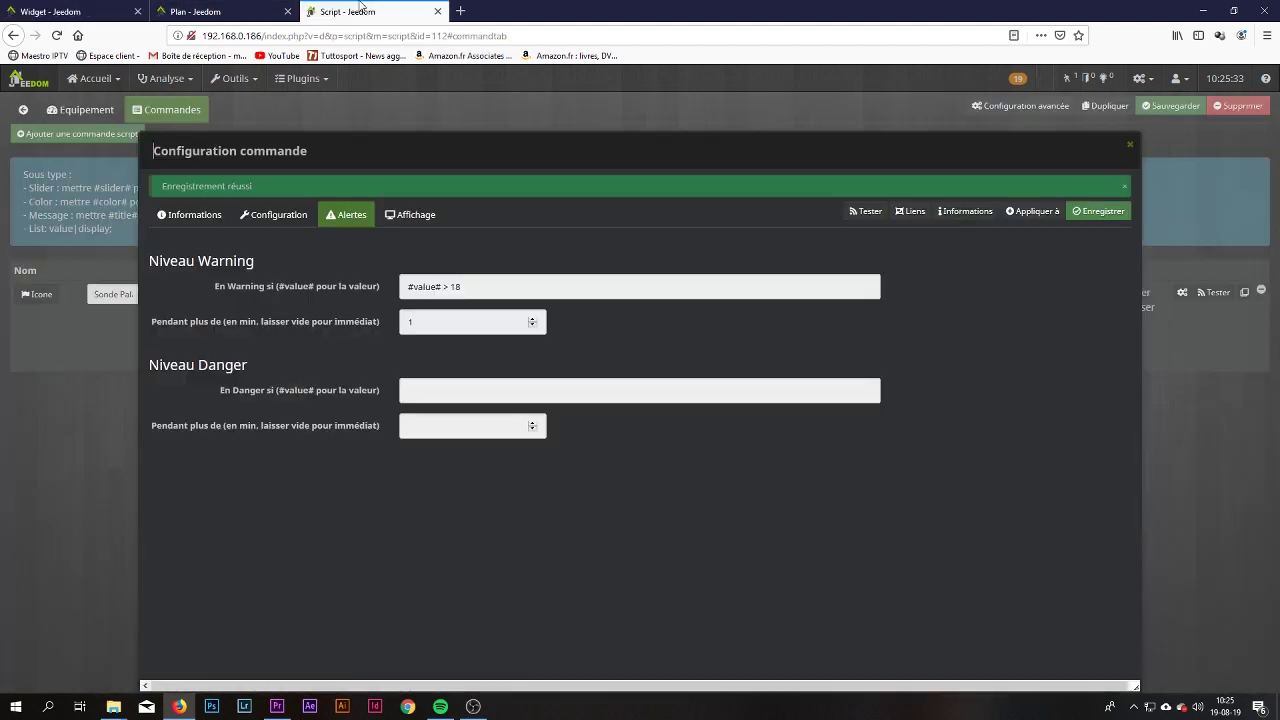
{"action": "left_click", "coordinate": [200, 11]}
{"action": "left_click", "coordinate": [85, 79]}
{"action": "mouse_move", "coordinate": [140, 105]}
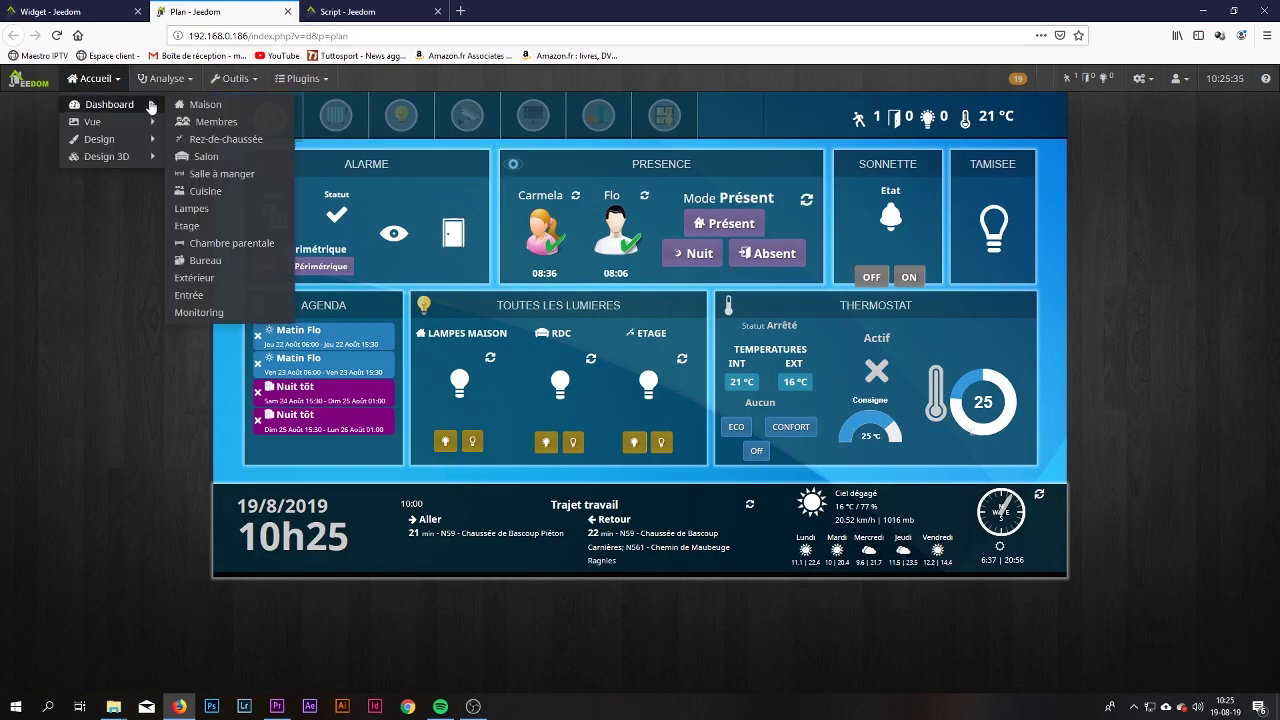
{"action": "left_click", "coordinate": [205, 261]}
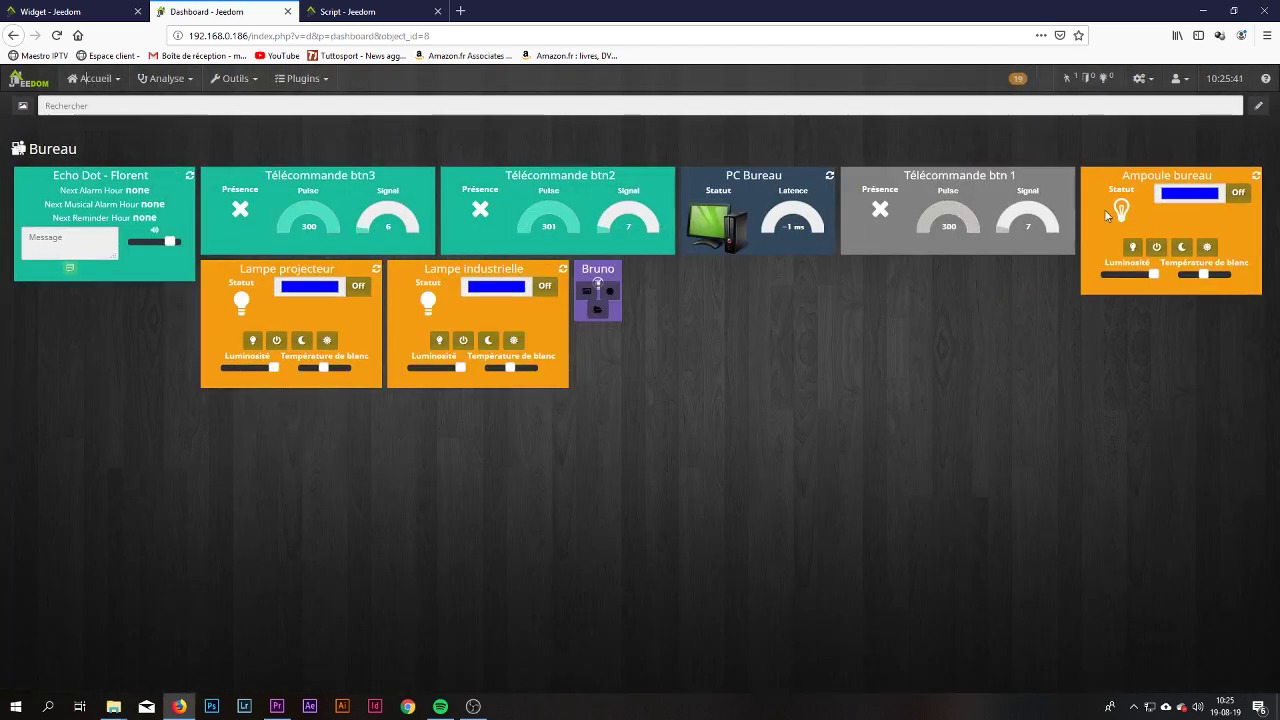
{"action": "left_click", "coordinate": [1128, 221]}
{"action": "left_click", "coordinate": [1134, 248]}
Return to the Widget plugin's browser tab and delete the Lumière widget
{"action": "left_click", "coordinate": [362, 10]}
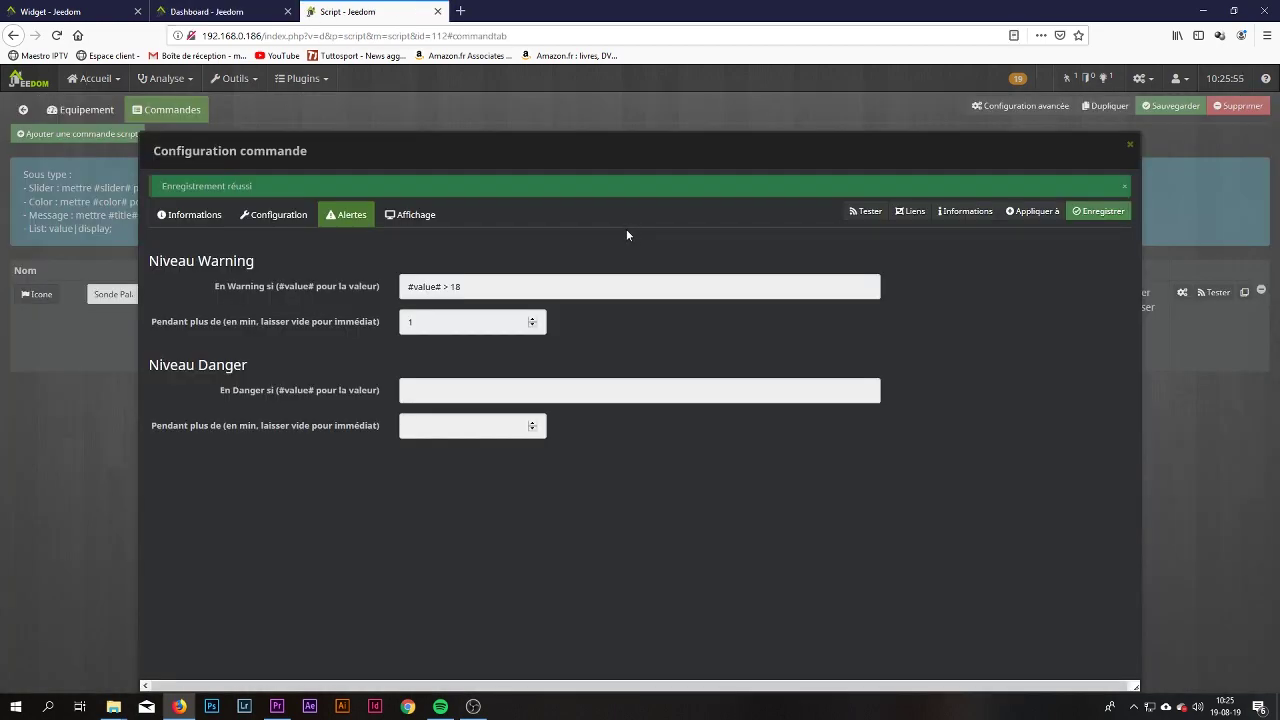
{"action": "left_click", "coordinate": [90, 7]}
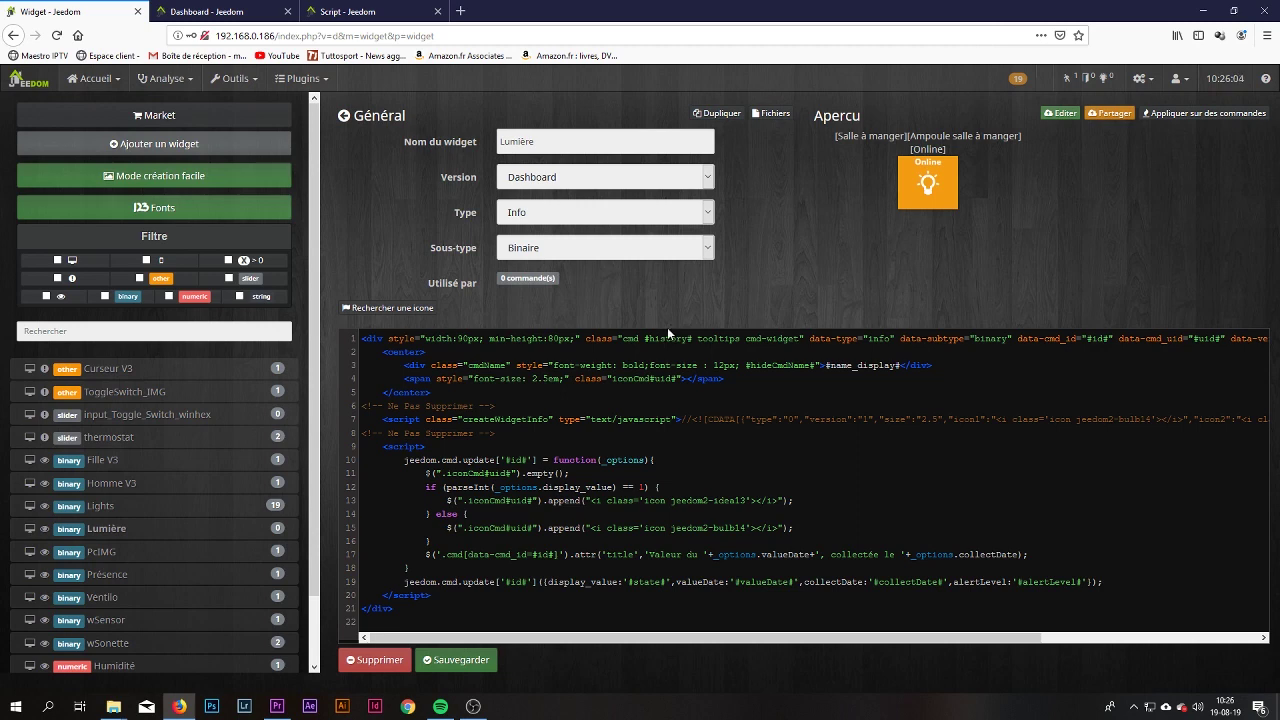
{"action": "left_click", "coordinate": [364, 660]}
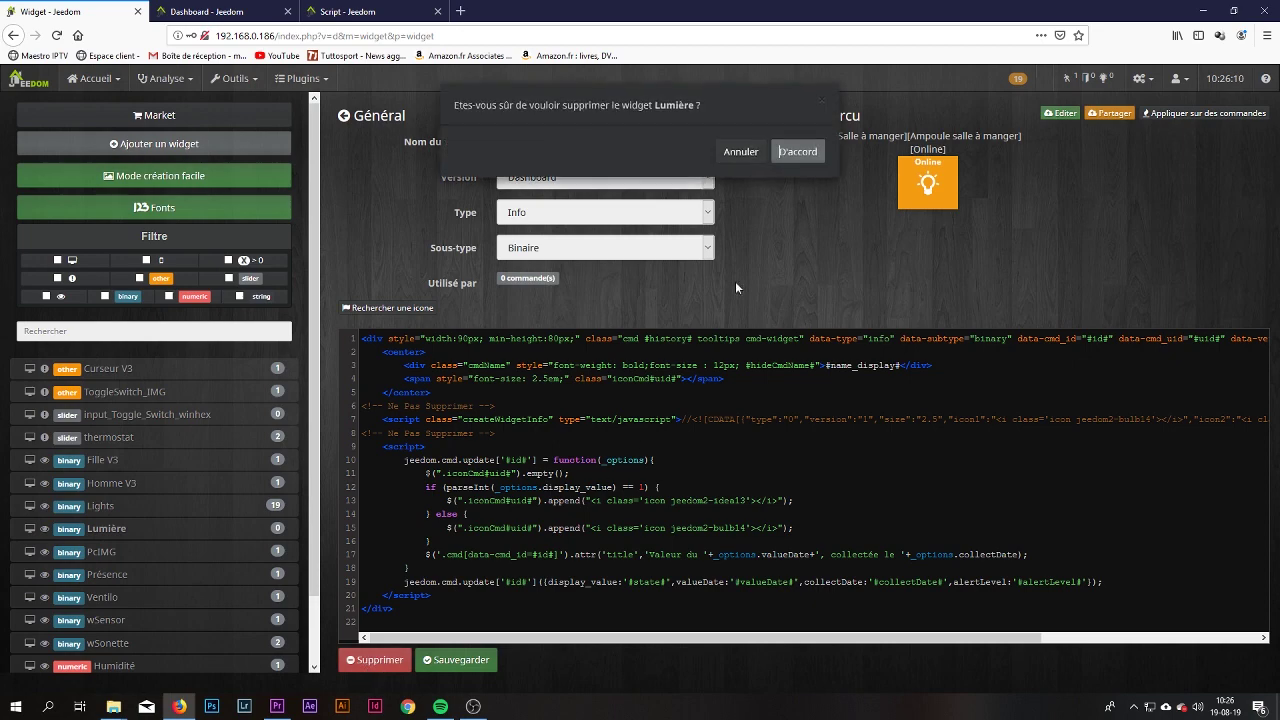
{"action": "left_click", "coordinate": [799, 152]}
Start a Widget Simple Etat in the easy creation mode, name it Lumière2 and set its library to Images
{"action": "left_click", "coordinate": [188, 179]}
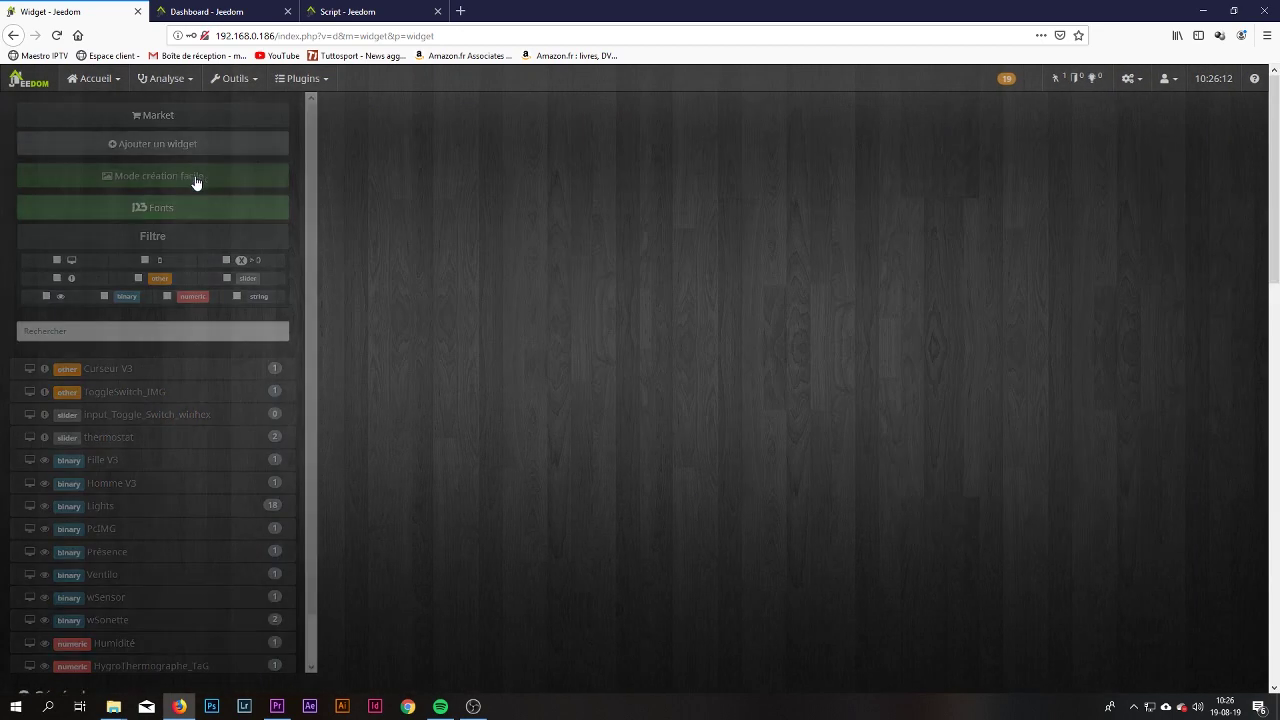
{"action": "left_click", "coordinate": [209, 292]}
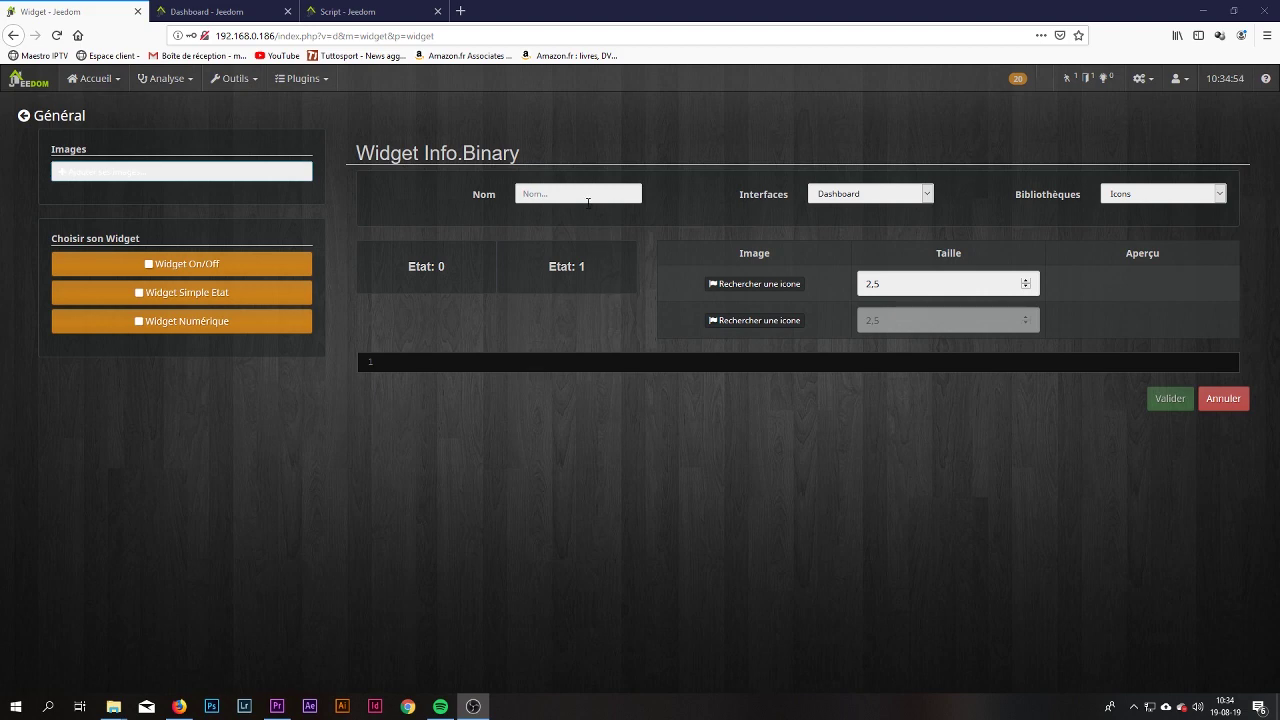
{"action": "left_click", "coordinate": [588, 199]}
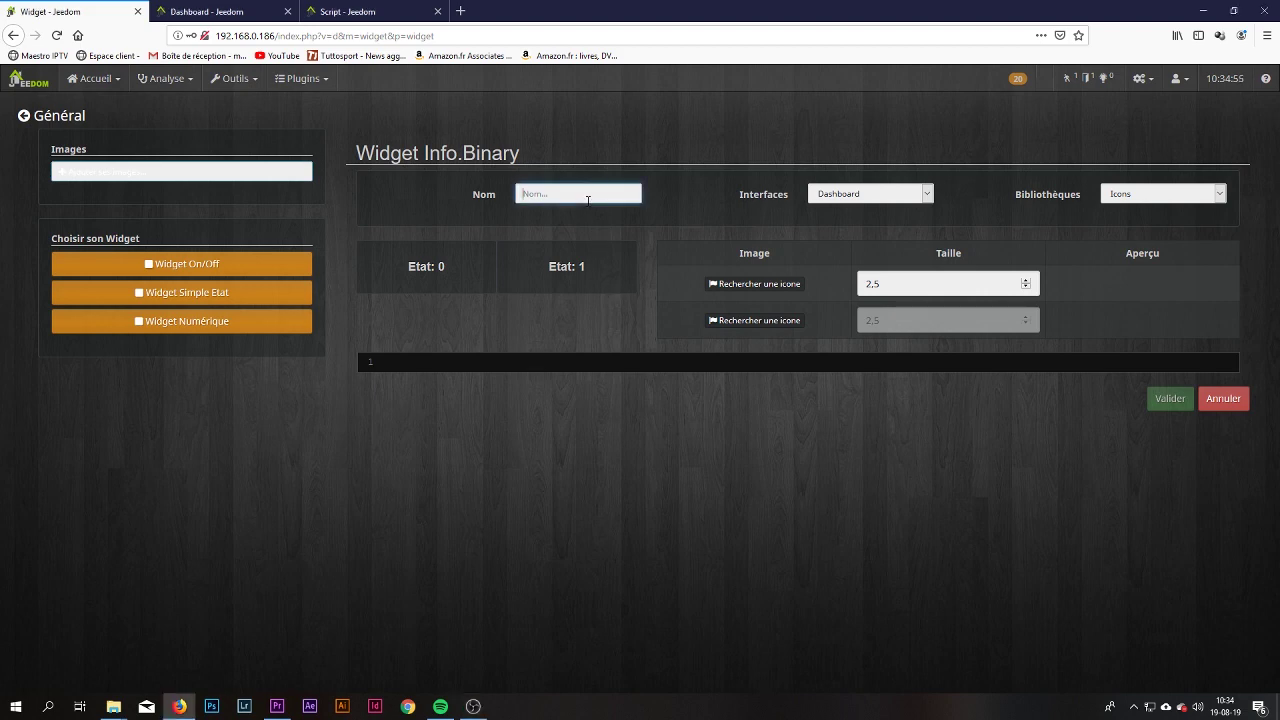
{"action": "type", "text": "Lumière2"}
{"action": "left_click", "coordinate": [1160, 197]}
{"action": "left_click", "coordinate": [1150, 224]}
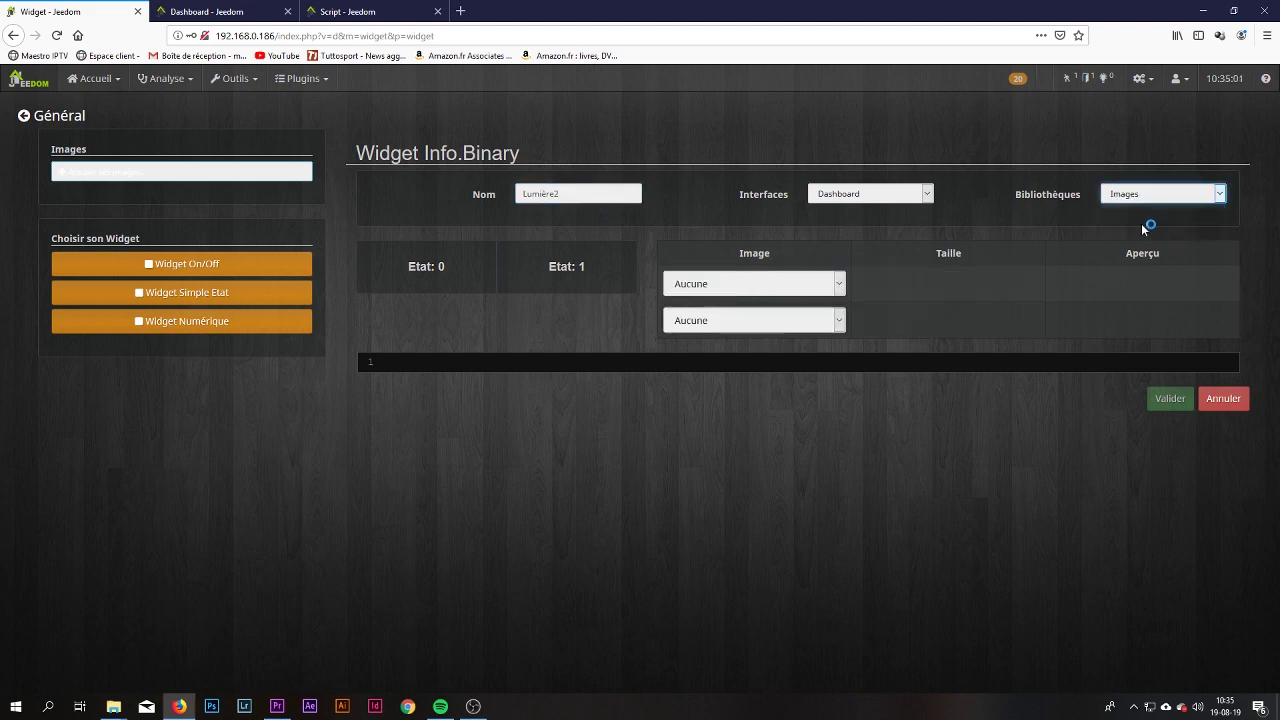
Check the available choices for the first image, and upload on.png and off.png from the desktop's tuto widget folder
{"action": "left_click", "coordinate": [781, 284]}
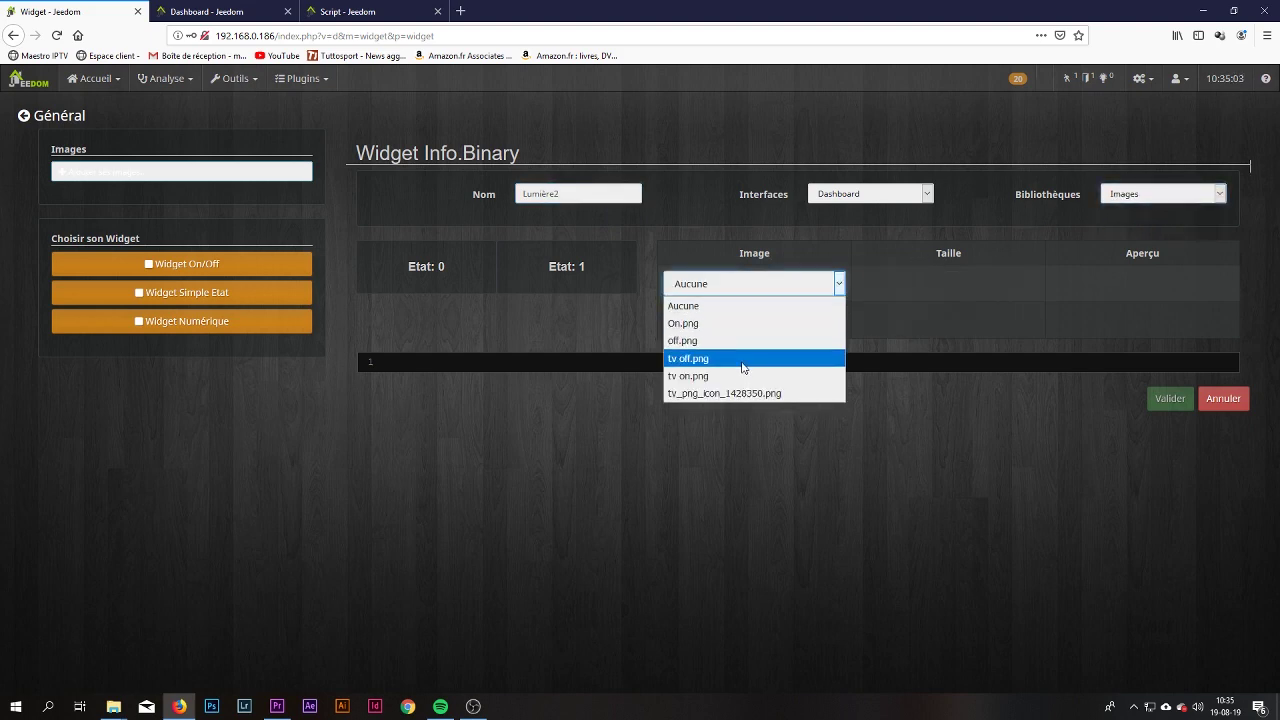
{"action": "left_click", "coordinate": [468, 438]}
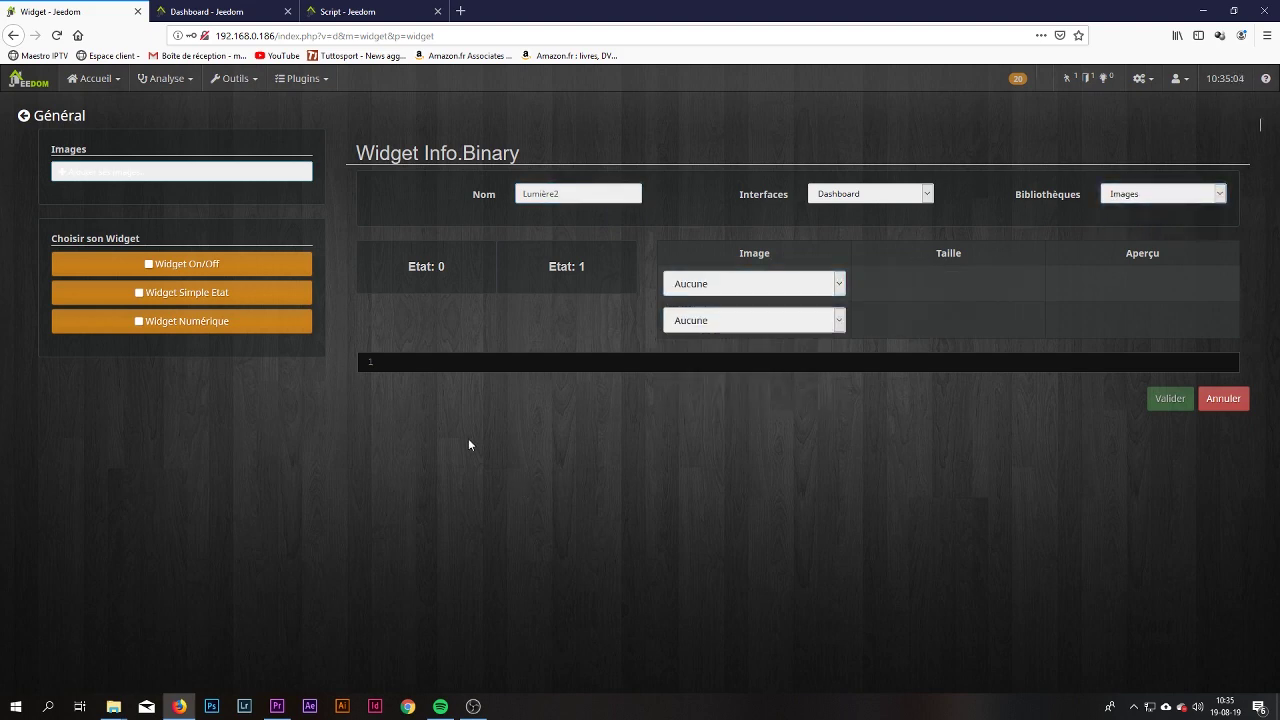
{"action": "left_click", "coordinate": [113, 175]}
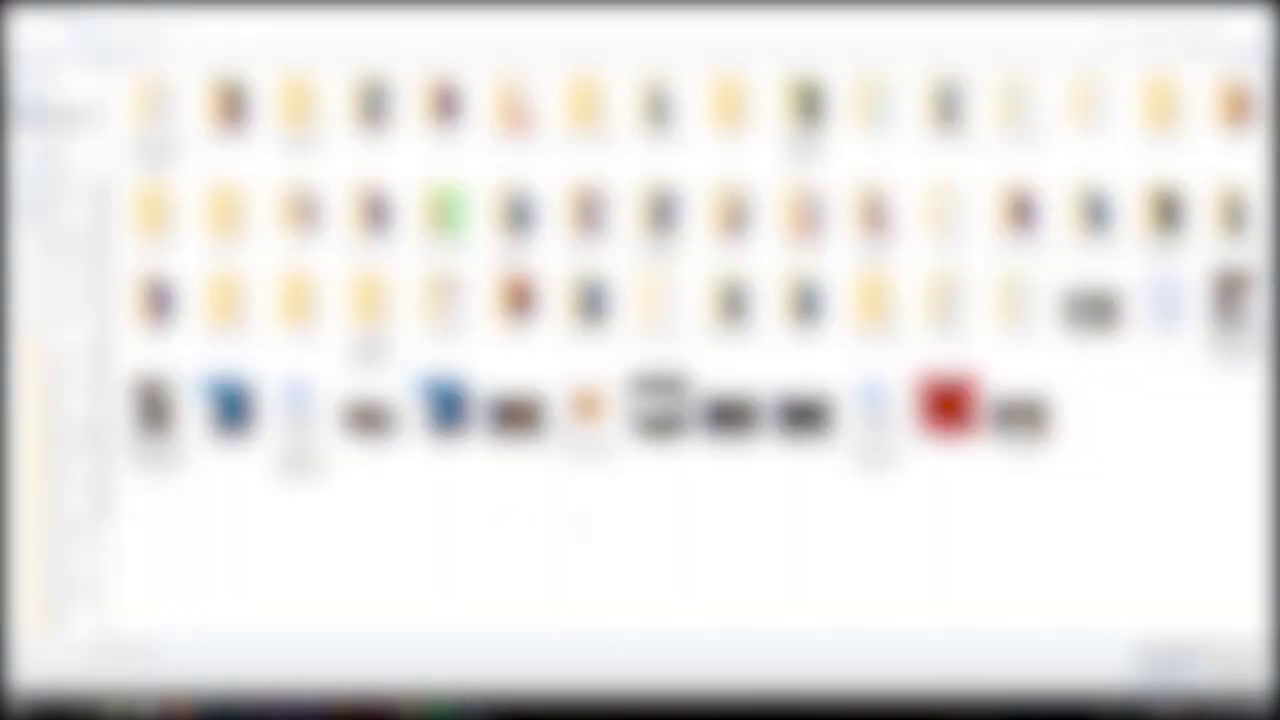
{"action": "double_click", "coordinate": [943, 296]}
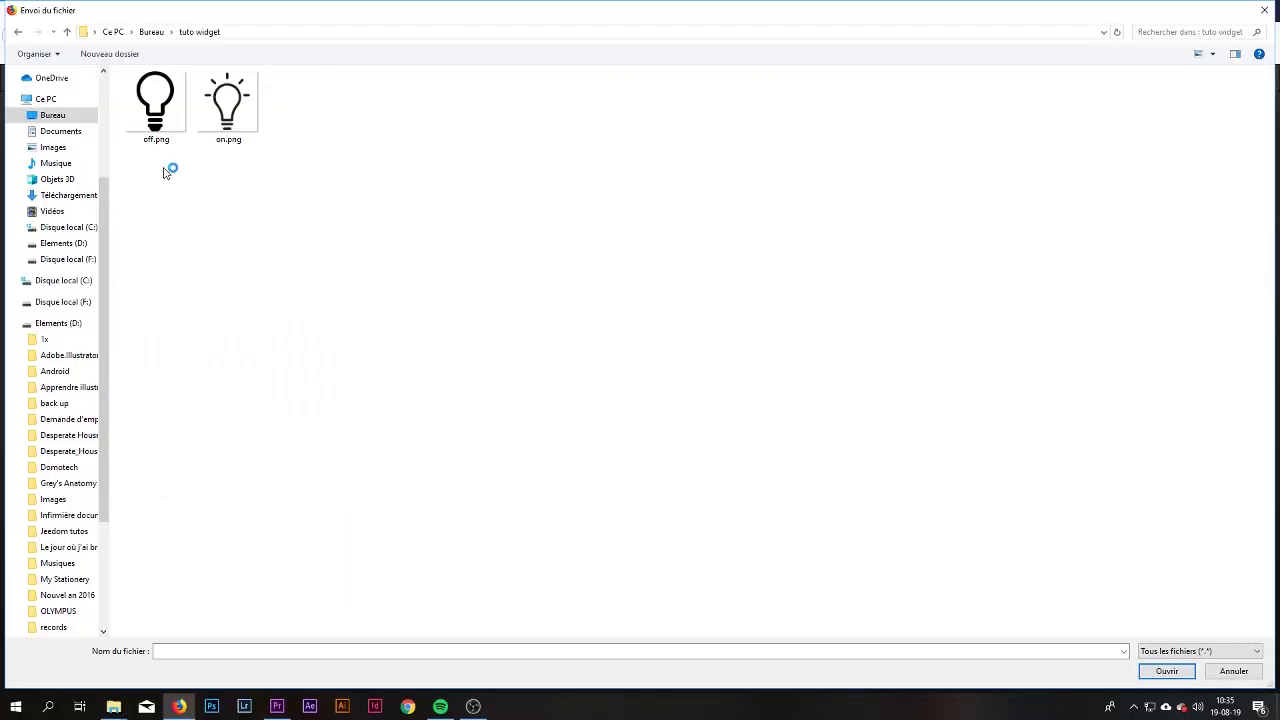
{"action": "left_click", "coordinate": [155, 140]}
{"action": "left_click", "coordinate": [238, 136]}
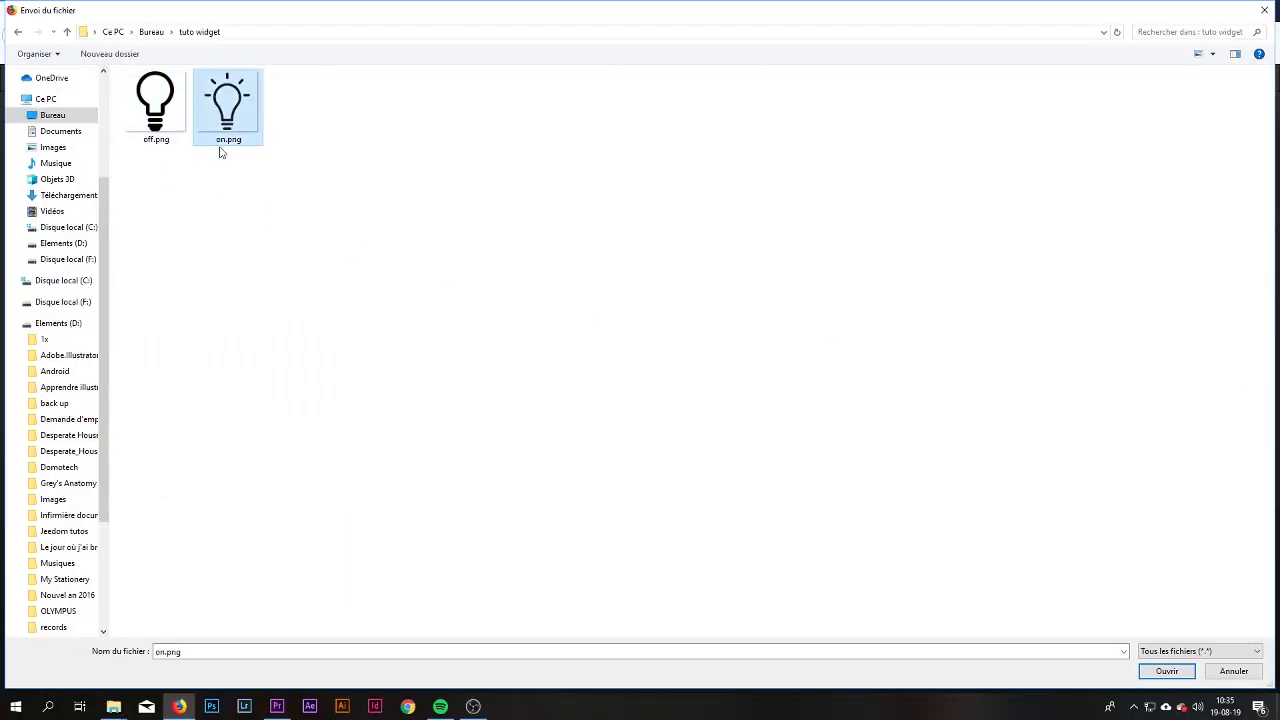
{"action": "double_click", "coordinate": [238, 122]}
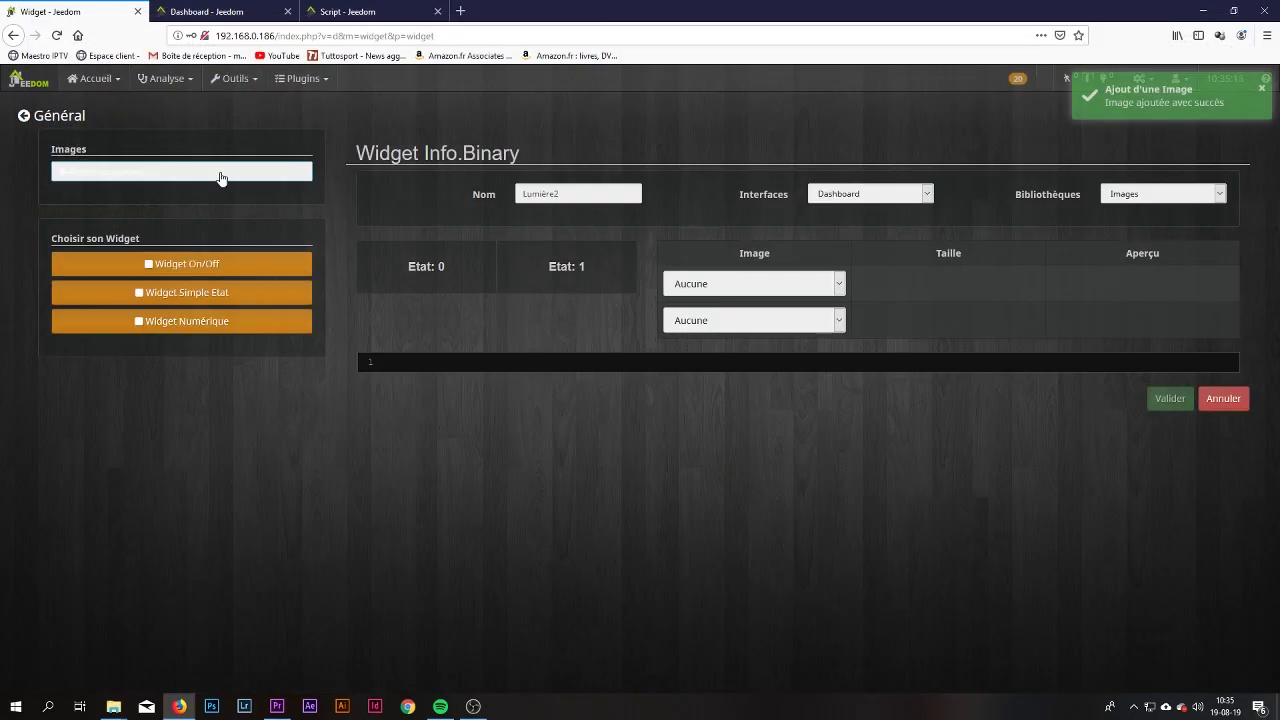
{"action": "left_click", "coordinate": [191, 175]}
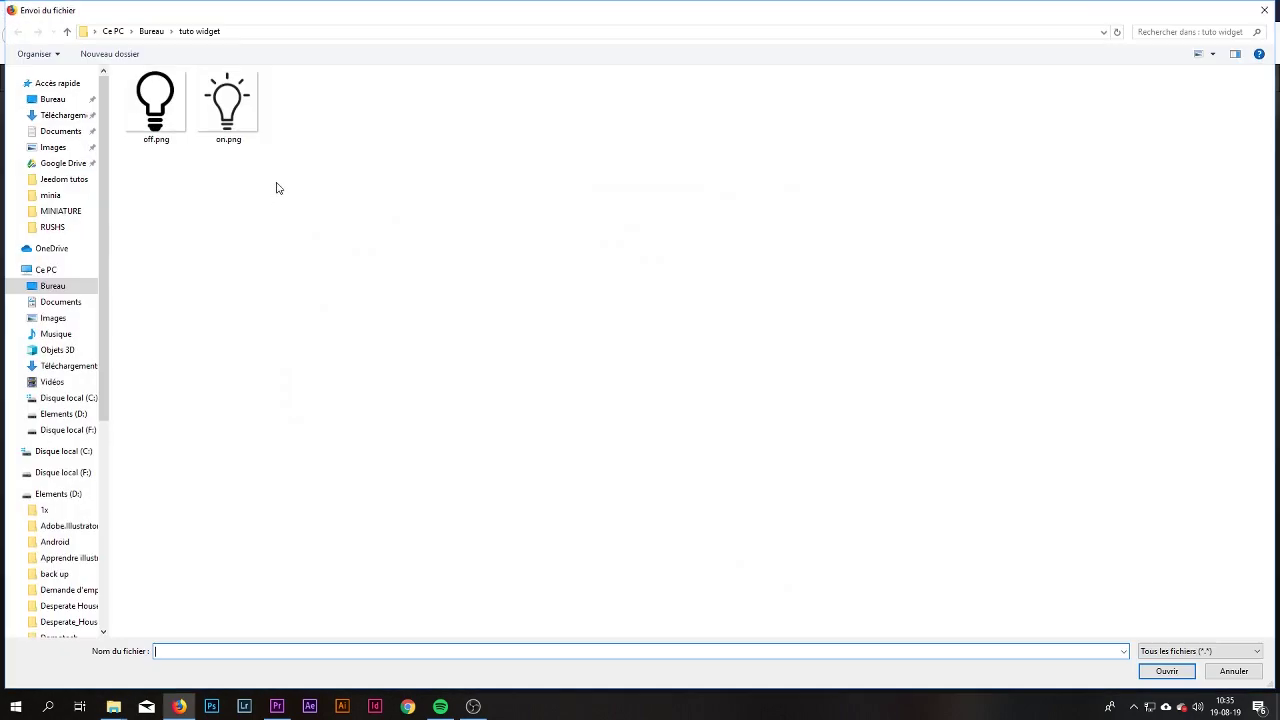
{"action": "double_click", "coordinate": [155, 106]}
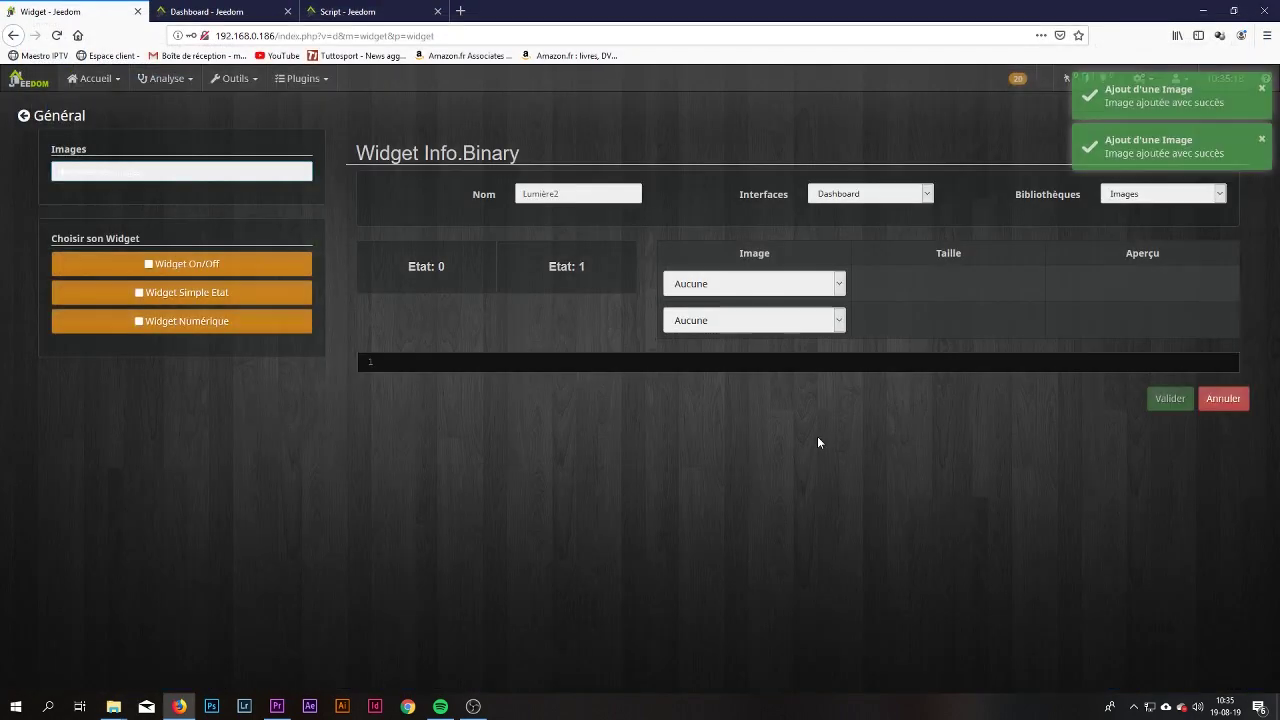
Recheck the first image's choices, then reload the Widget plugin page and start a Widget Simple Etat again in easy creation mode
{"action": "left_click", "coordinate": [747, 289]}
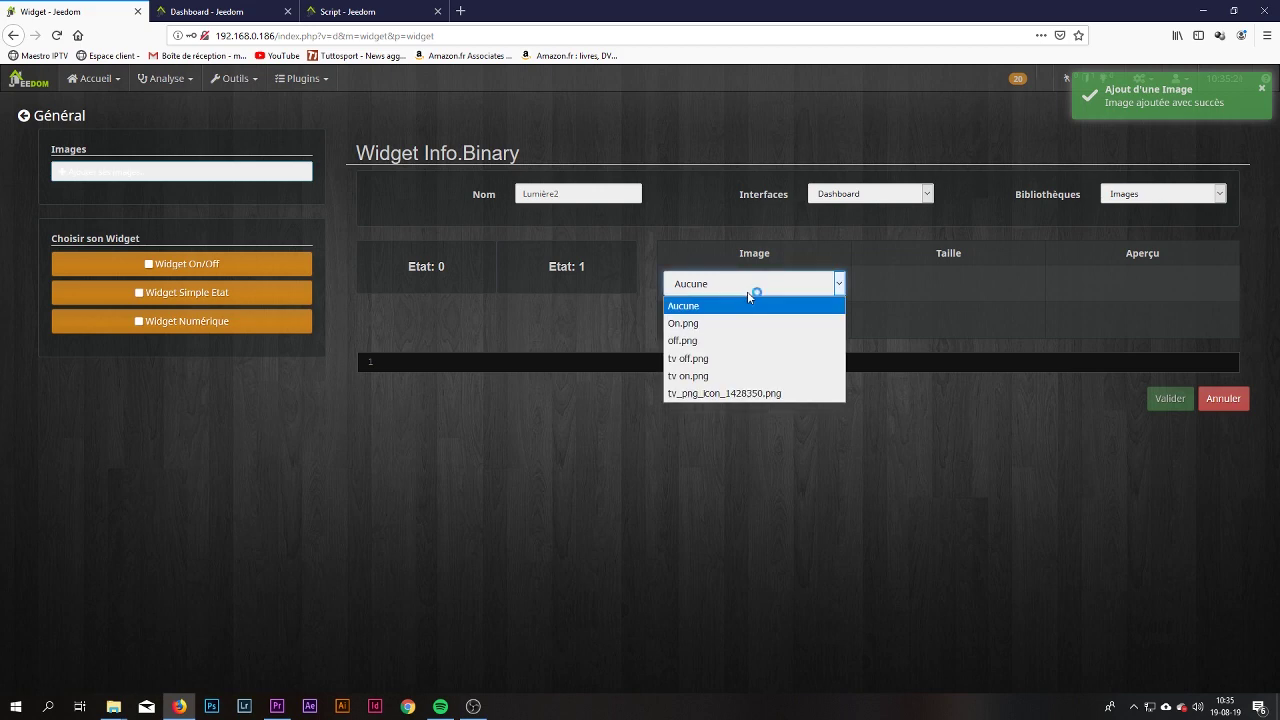
{"action": "left_click", "coordinate": [697, 414]}
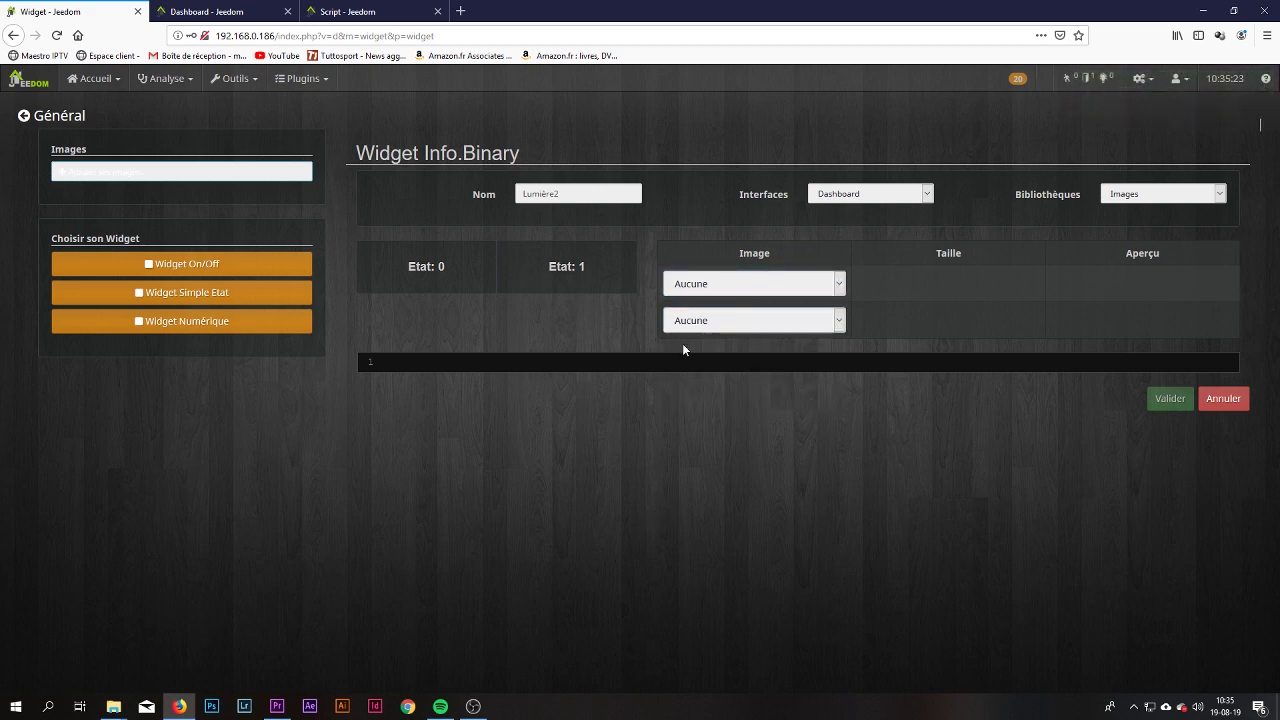
{"action": "left_click", "coordinate": [57, 35]}
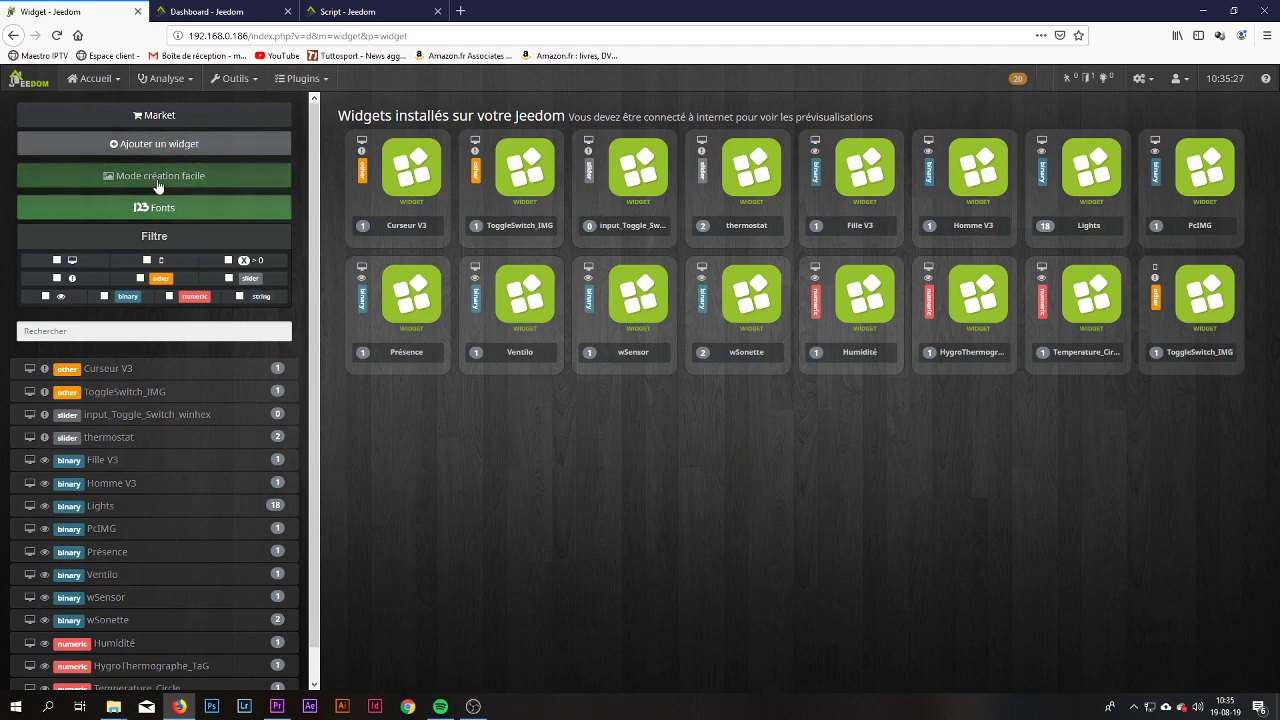
{"action": "left_click", "coordinate": [159, 178]}
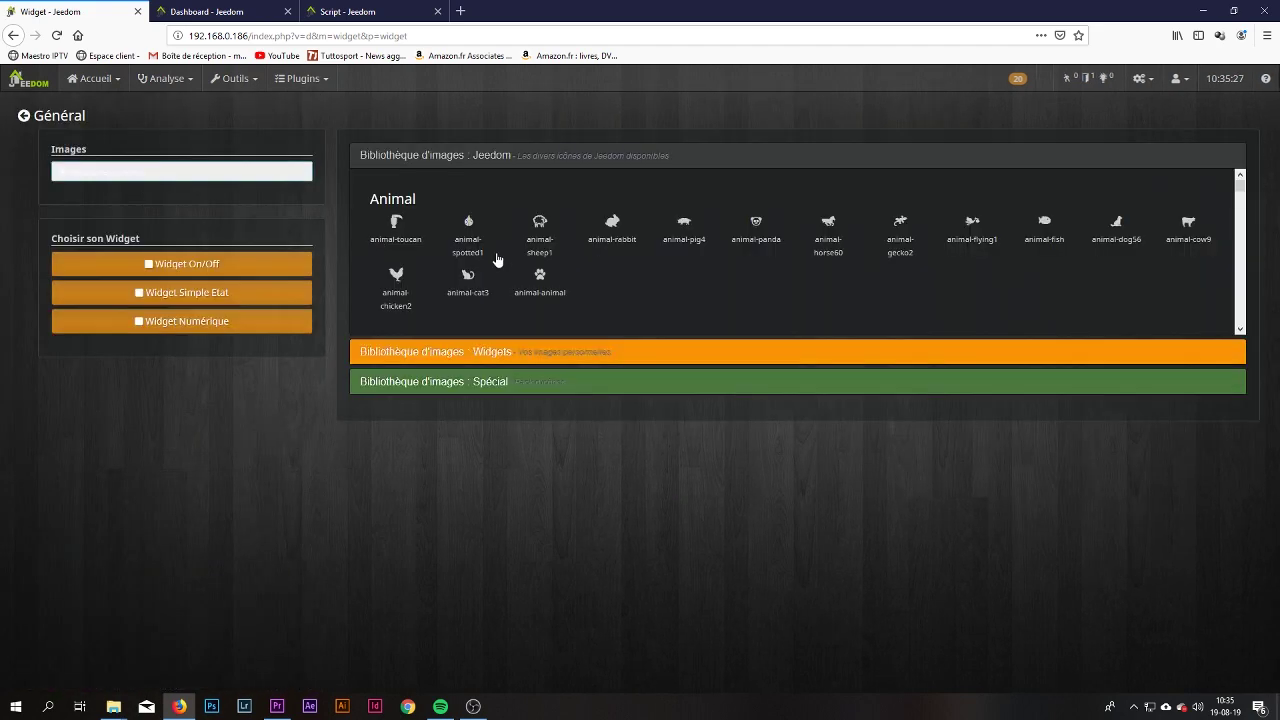
{"action": "left_click", "coordinate": [188, 300]}
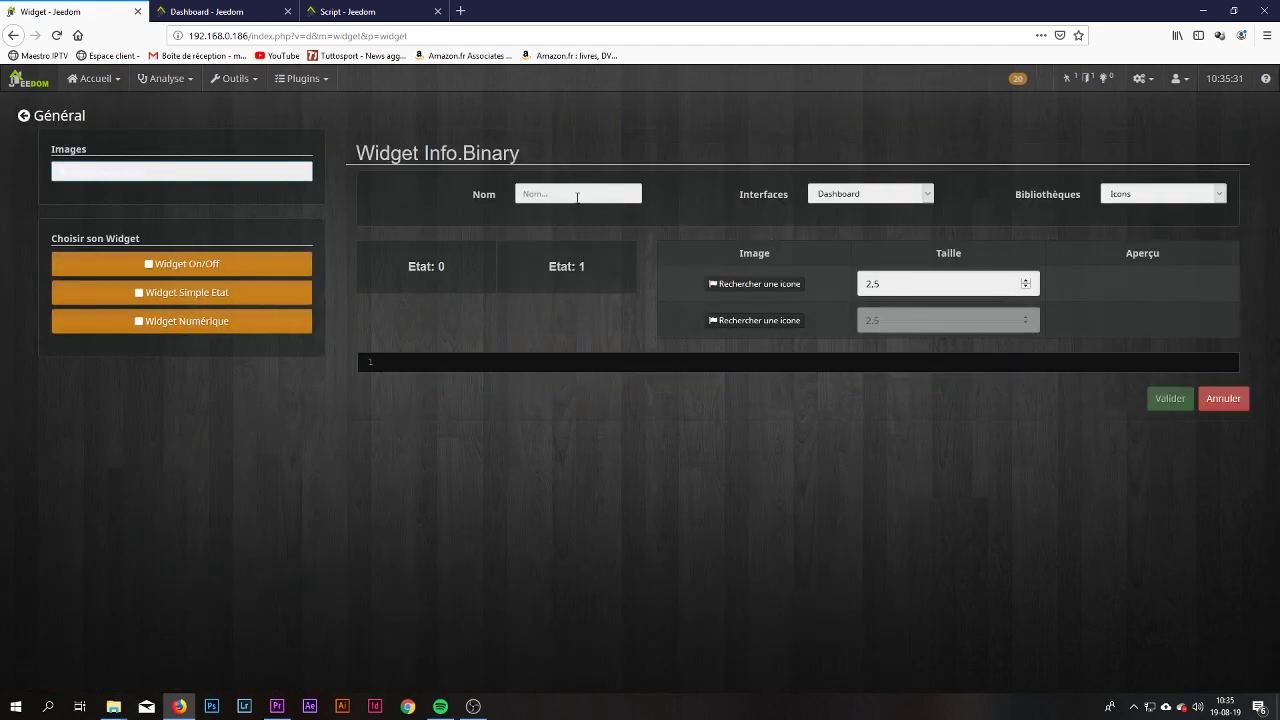
Name the new Simple Etat widget Lumière2 and set its library to Images
{"action": "left_click", "coordinate": [576, 196]}
{"action": "type", "text": "Lumière2"}
{"action": "left_click", "coordinate": [1131, 194]}
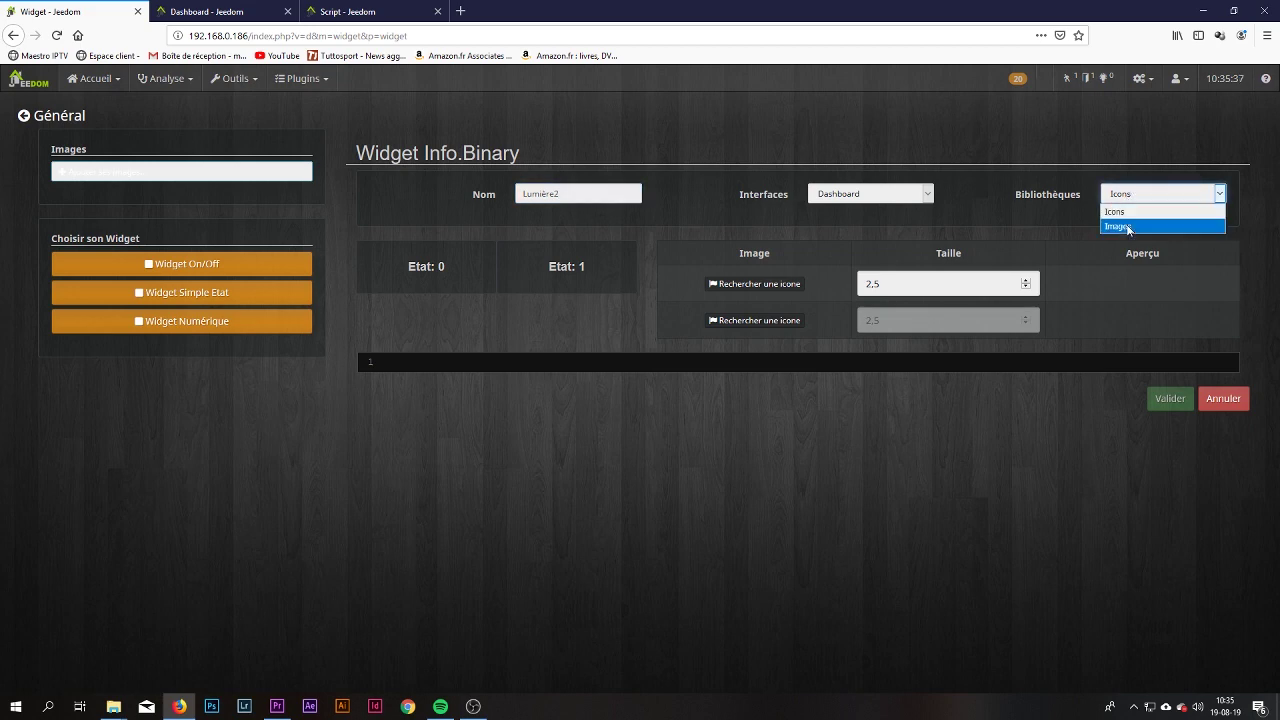
{"action": "left_click", "coordinate": [1120, 227]}
Choose off.png as the first image and on.png as the second, check the state previews, and validate the widget
{"action": "left_click", "coordinate": [750, 284]}
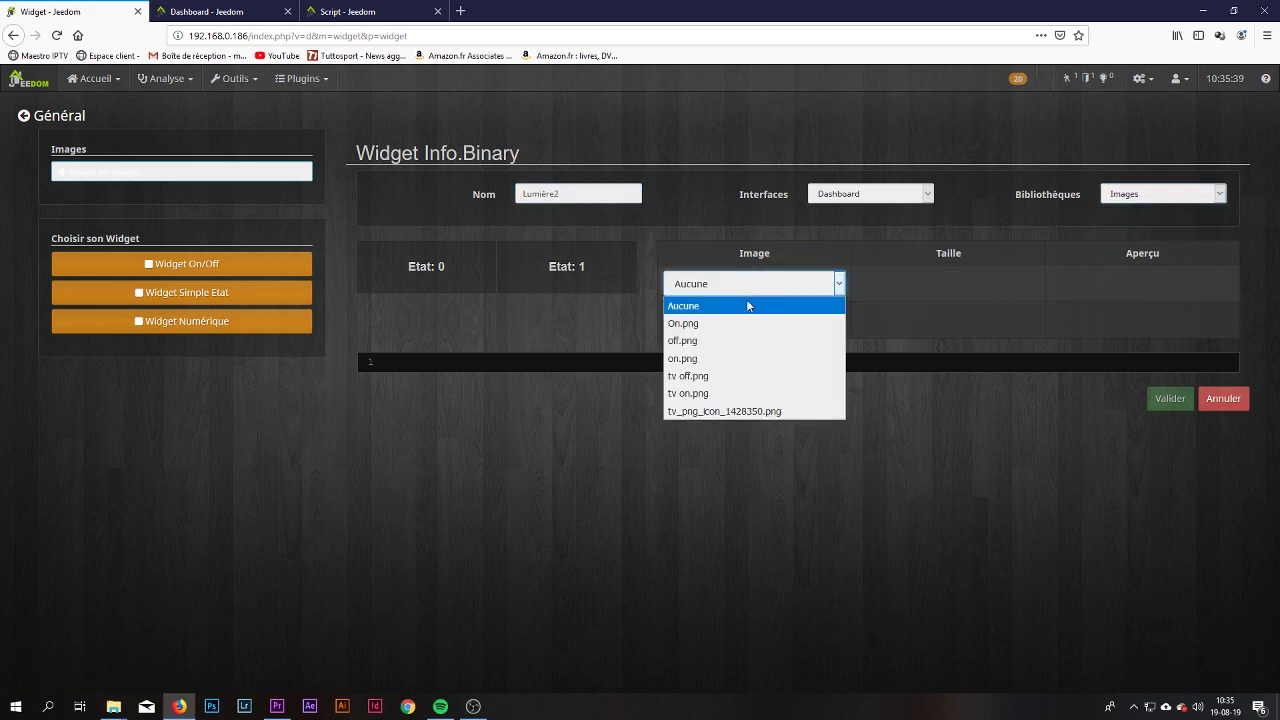
{"action": "left_click", "coordinate": [720, 341]}
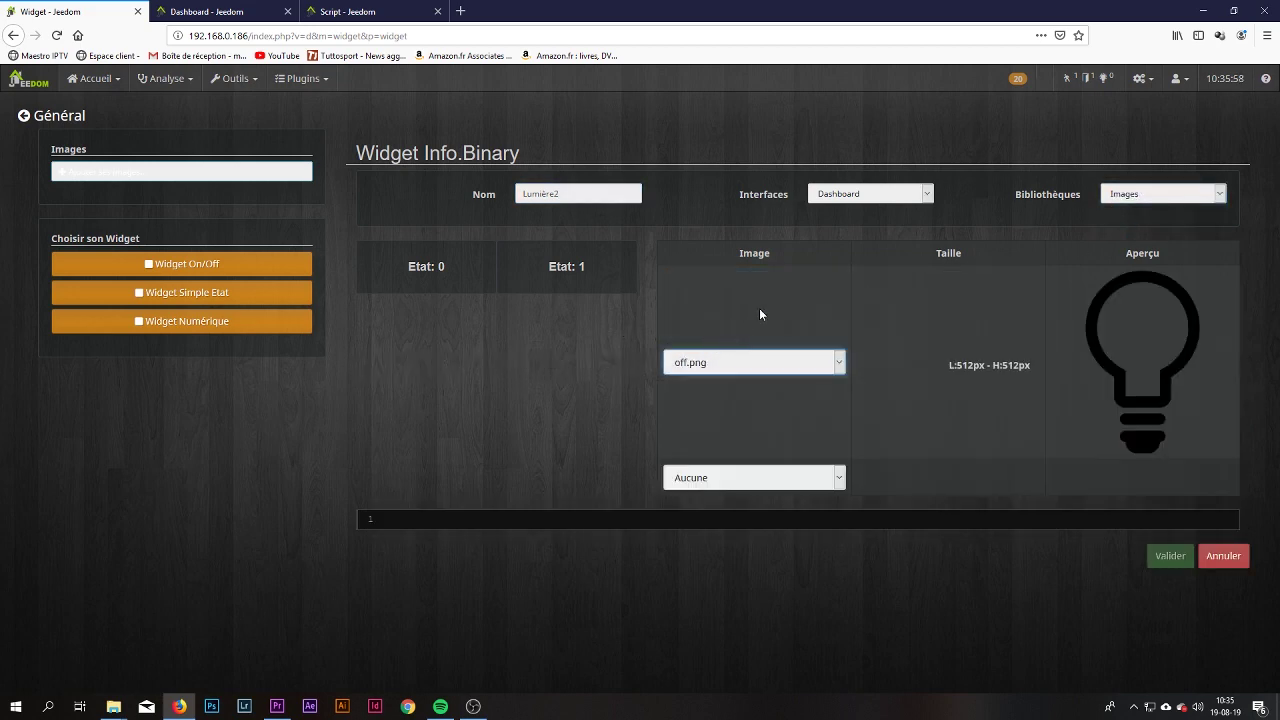
{"action": "left_click", "coordinate": [783, 483]}
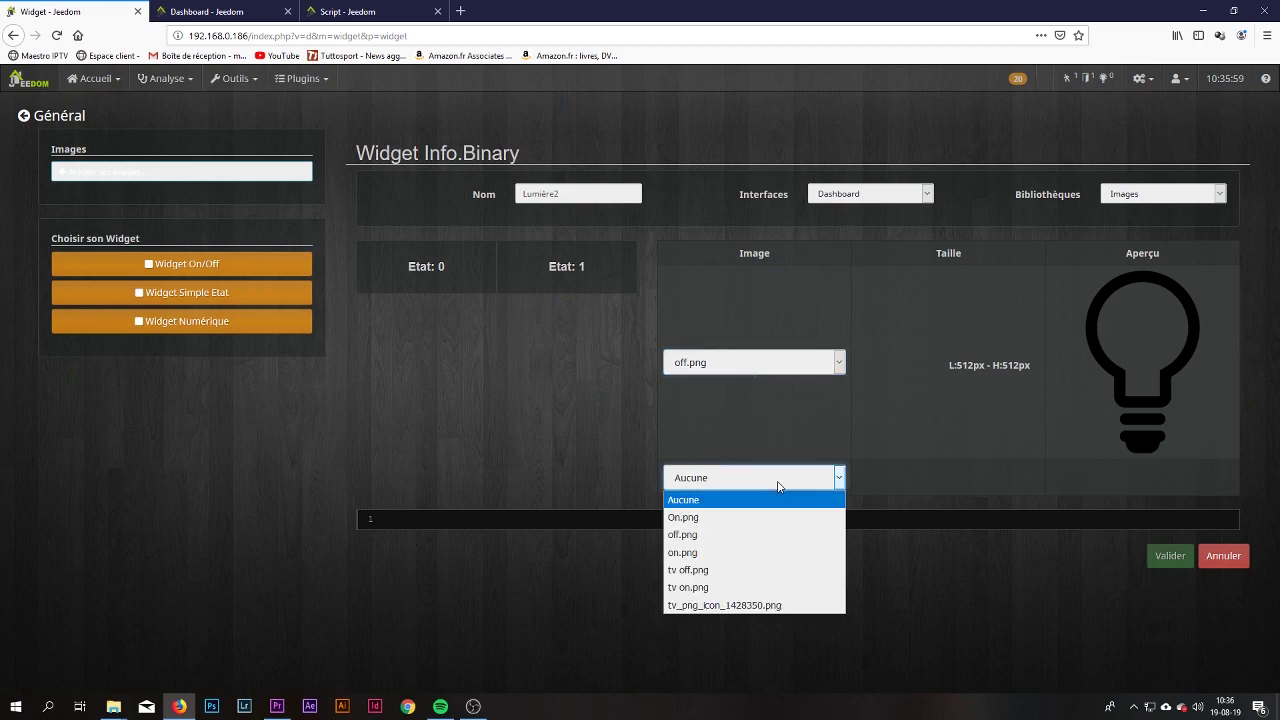
{"action": "left_click", "coordinate": [699, 552]}
{"action": "scroll", "coordinate": [489, 157], "scroll_direction": "down", "scroll_amount": 3}
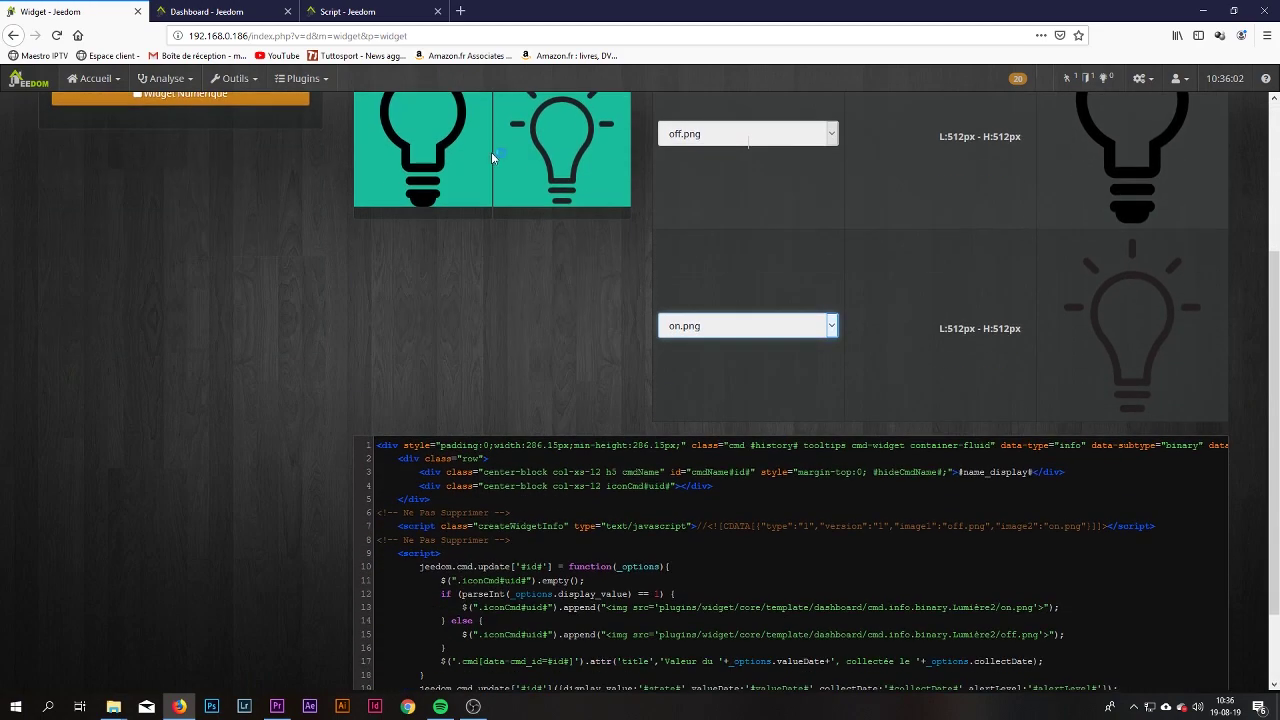
{"action": "scroll", "coordinate": [347, 237], "scroll_direction": "up", "scroll_amount": 2}
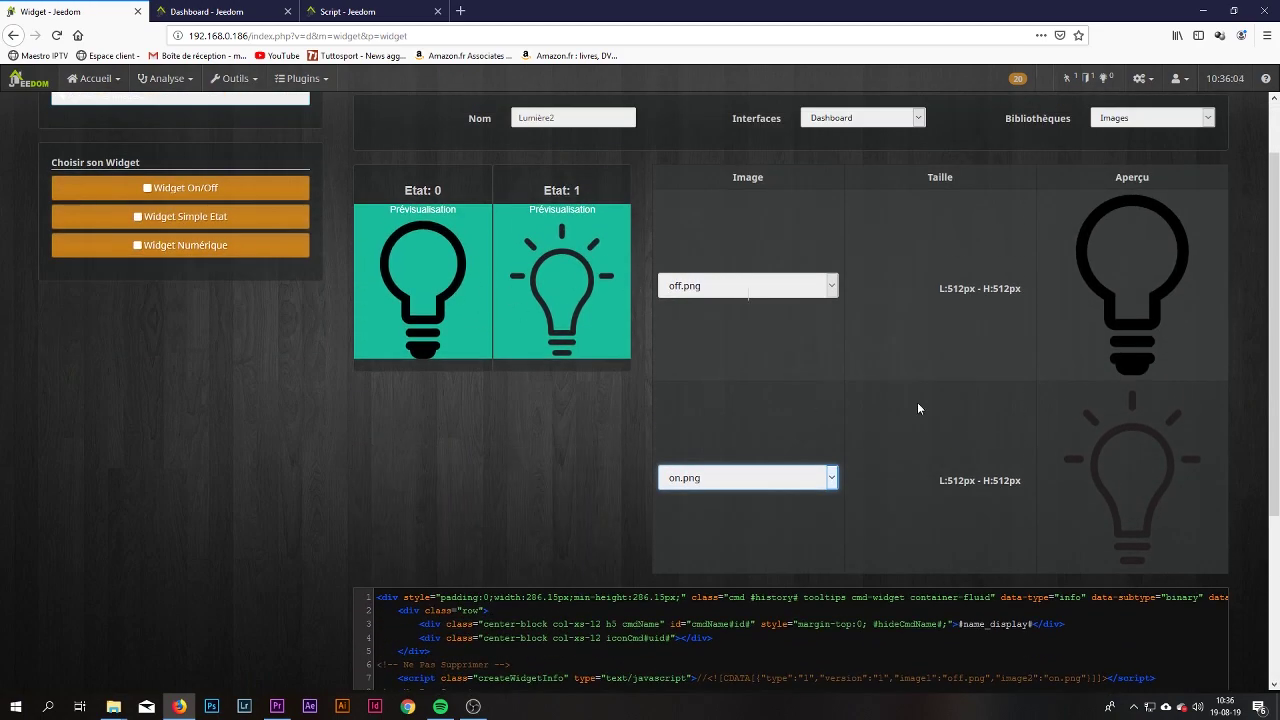
{"action": "scroll", "coordinate": [918, 408], "scroll_direction": "down", "scroll_amount": 5}
{"action": "left_click", "coordinate": [1156, 677]}
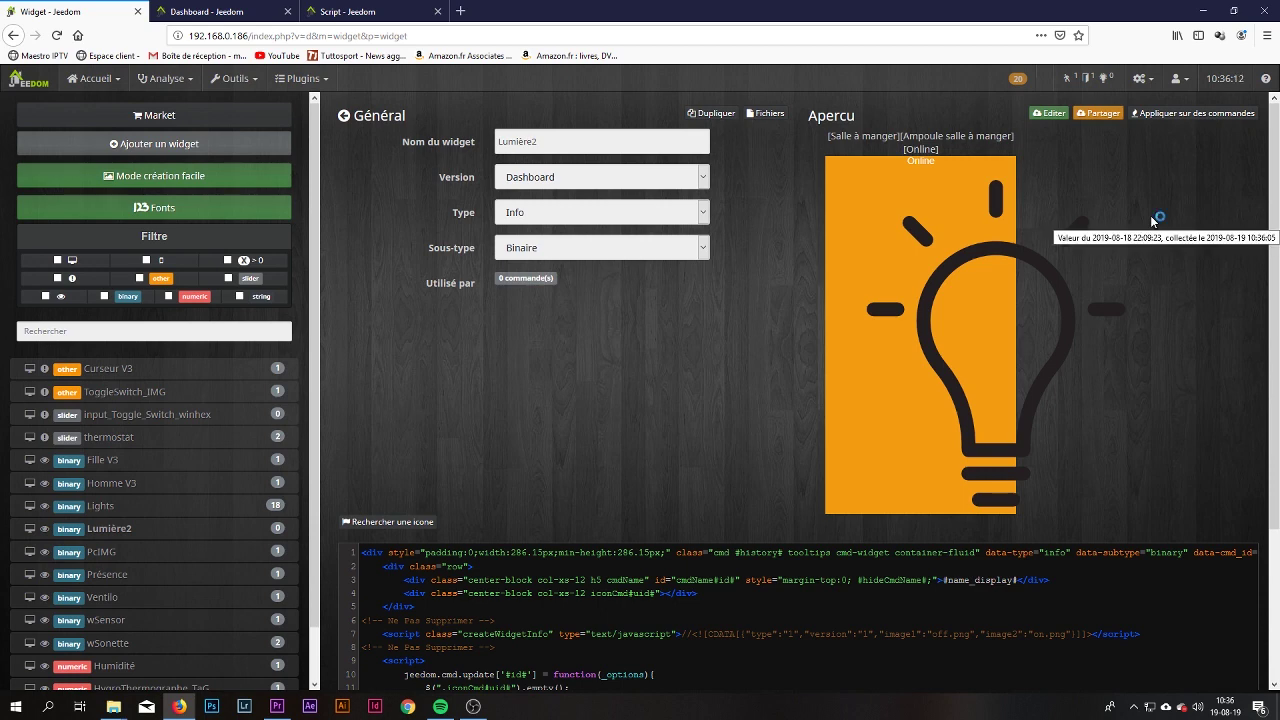
Apply the Lumière2 widget to the Statut command of Ampoule bureau
{"action": "left_click", "coordinate": [1171, 117]}
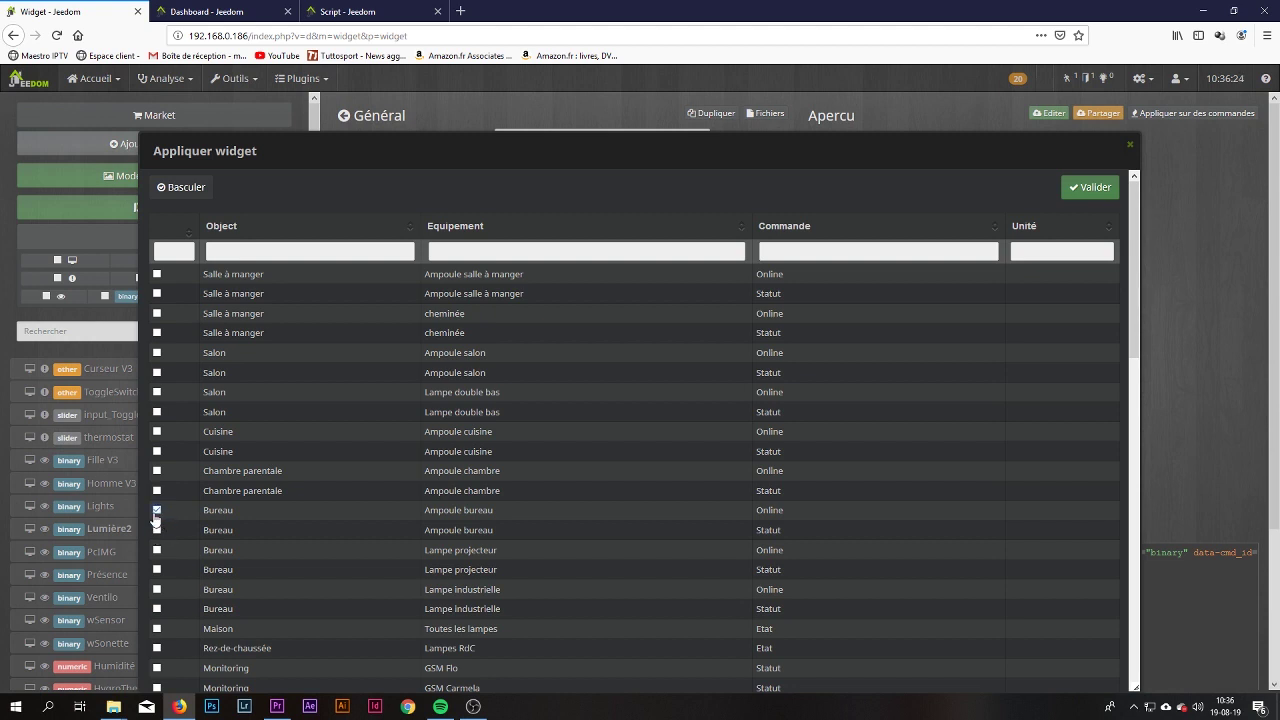
{"action": "left_click", "coordinate": [156, 510]}
{"action": "left_click", "coordinate": [156, 530]}
{"action": "left_click", "coordinate": [1102, 189]}
Switch to the Dashboard browser tab, reload the Bureau view, and operate the power command of Ampoule bureau
{"action": "left_click", "coordinate": [235, 11]}
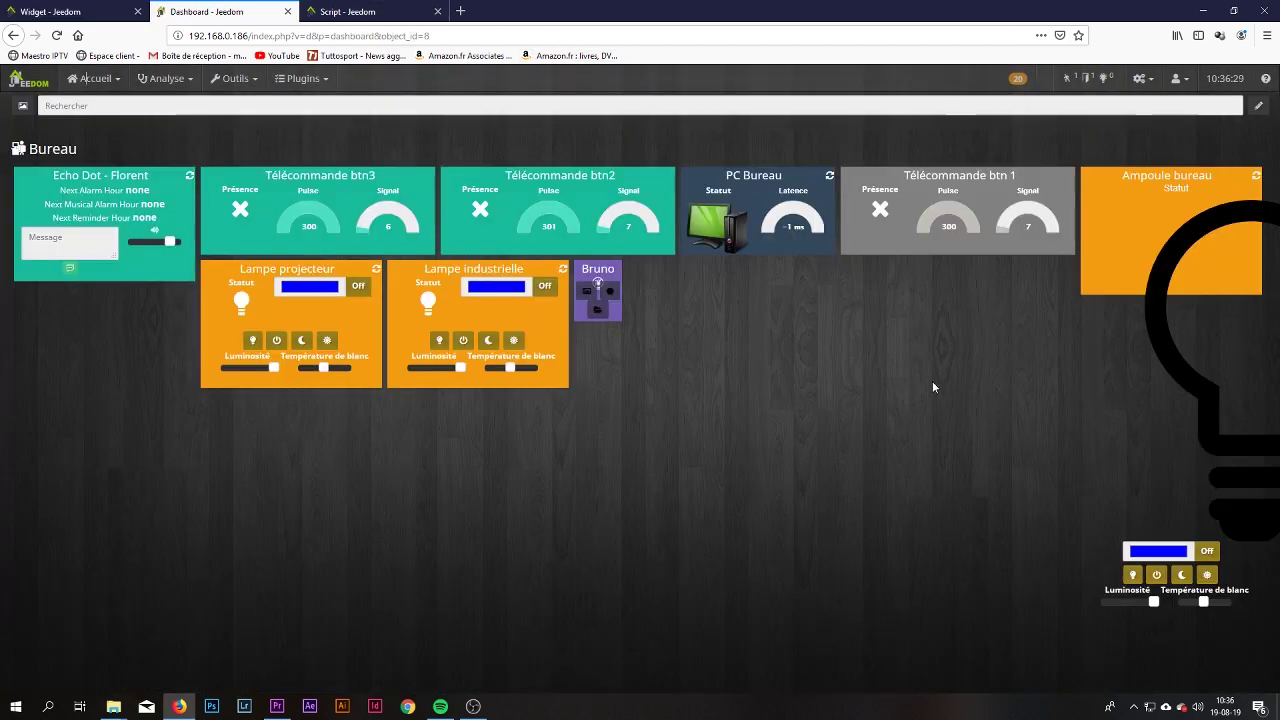
{"action": "left_click", "coordinate": [57, 35]}
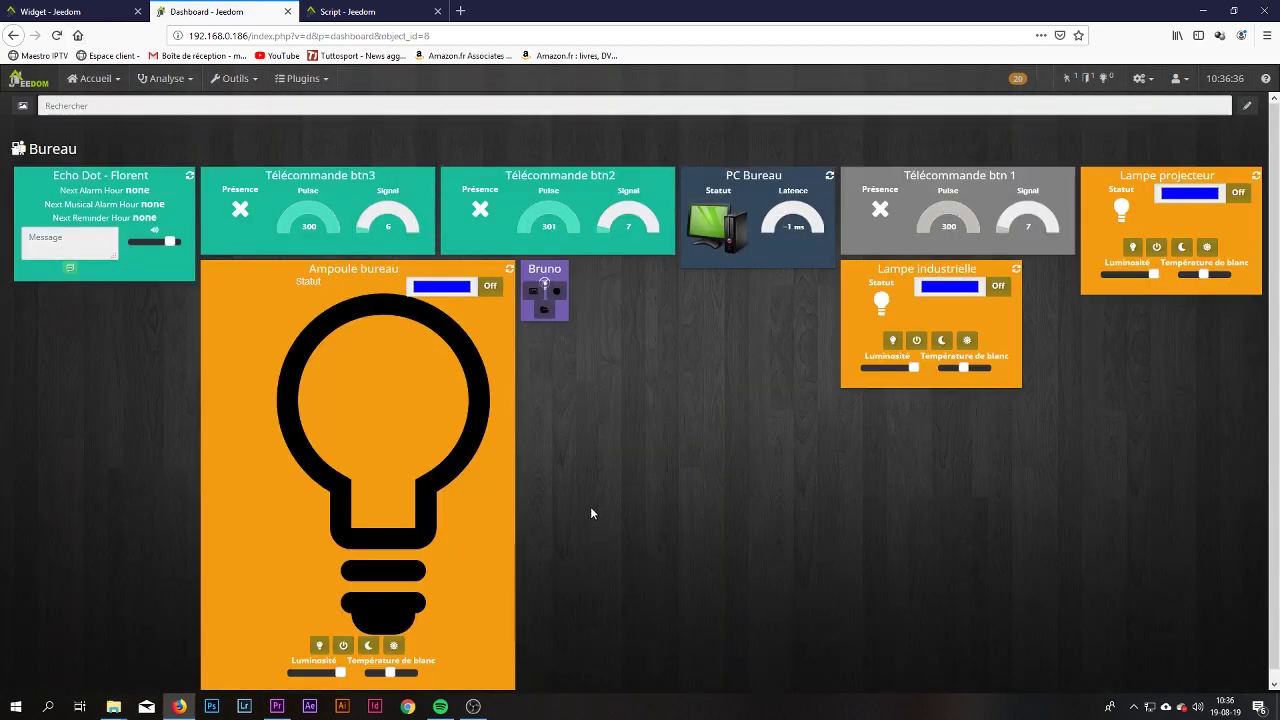
{"action": "scroll", "coordinate": [584, 487], "scroll_direction": "down", "scroll_amount": 1}
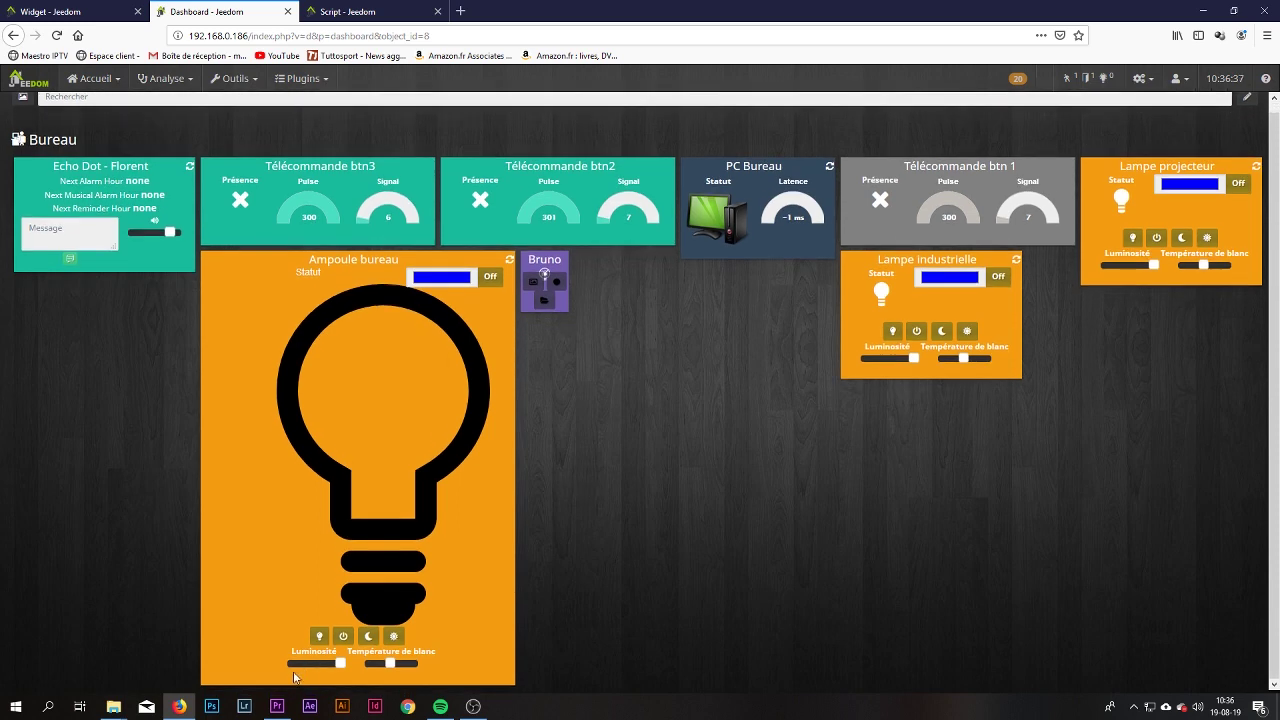
{"action": "left_click", "coordinate": [347, 645]}
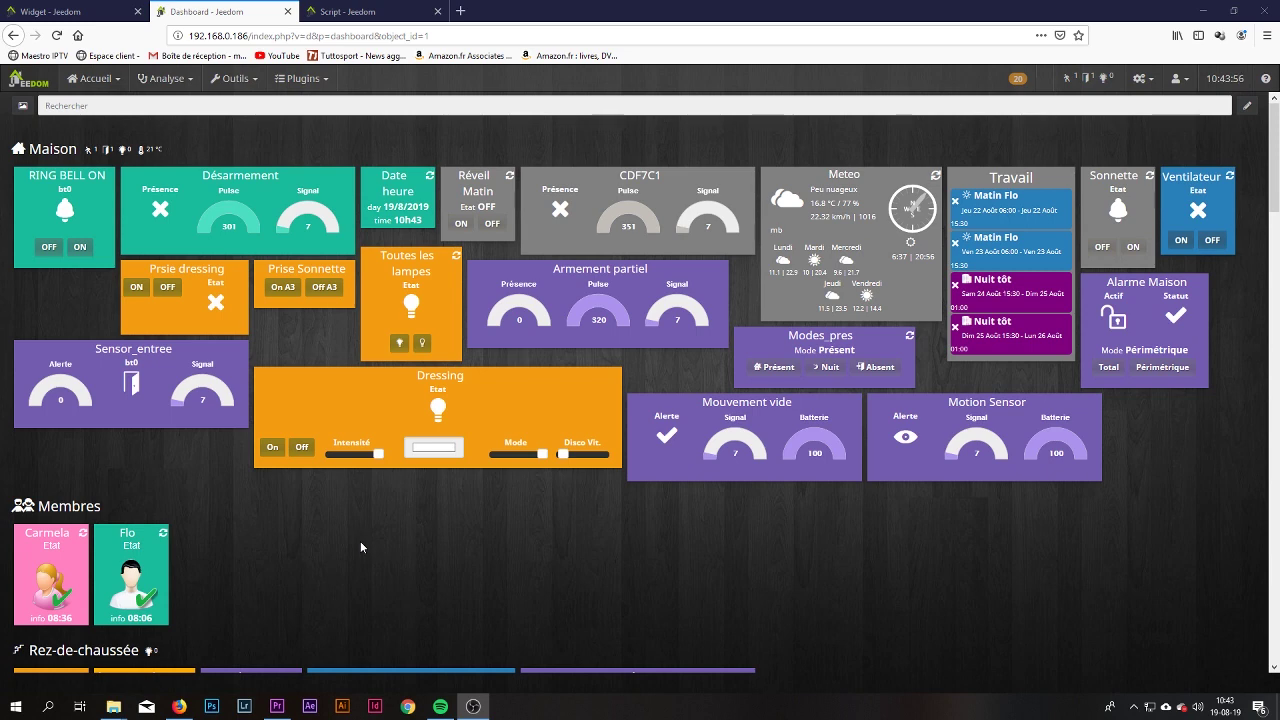
Open the market from the Widget plugin and filter its widgets by the Alarme diverse category
{"action": "left_click", "coordinate": [300, 78]}
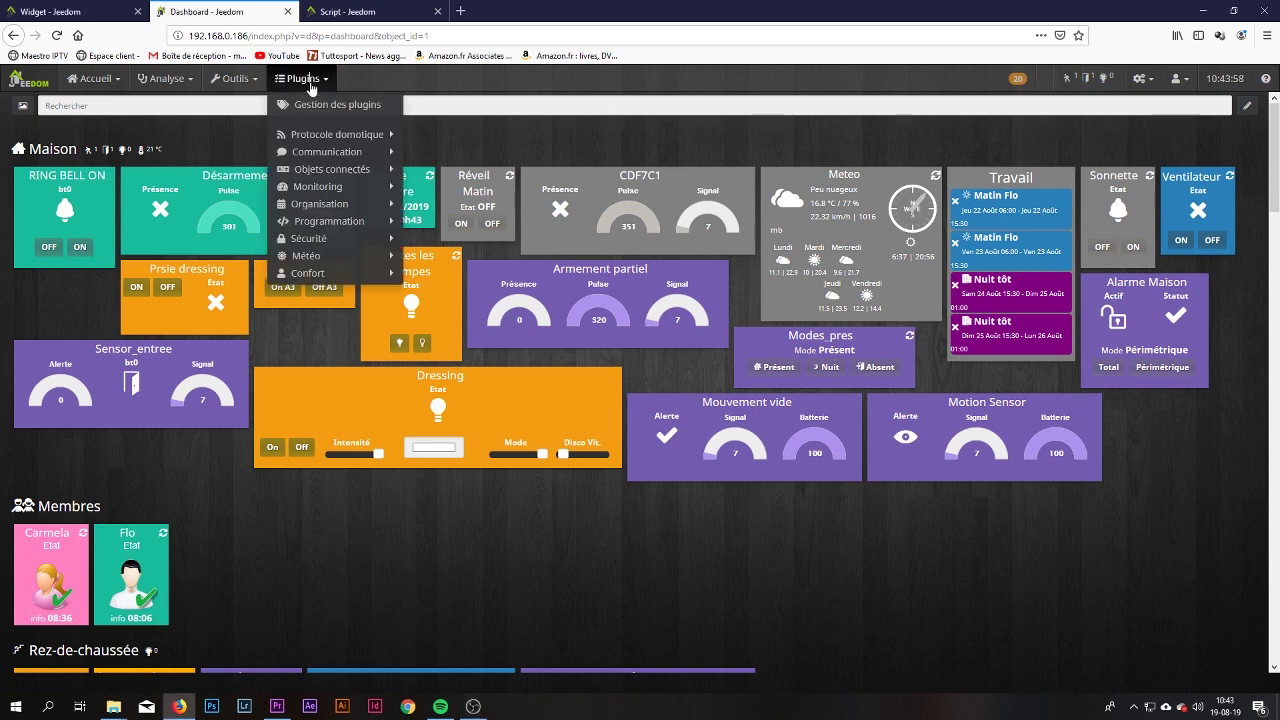
{"action": "mouse_move", "coordinate": [348, 222]}
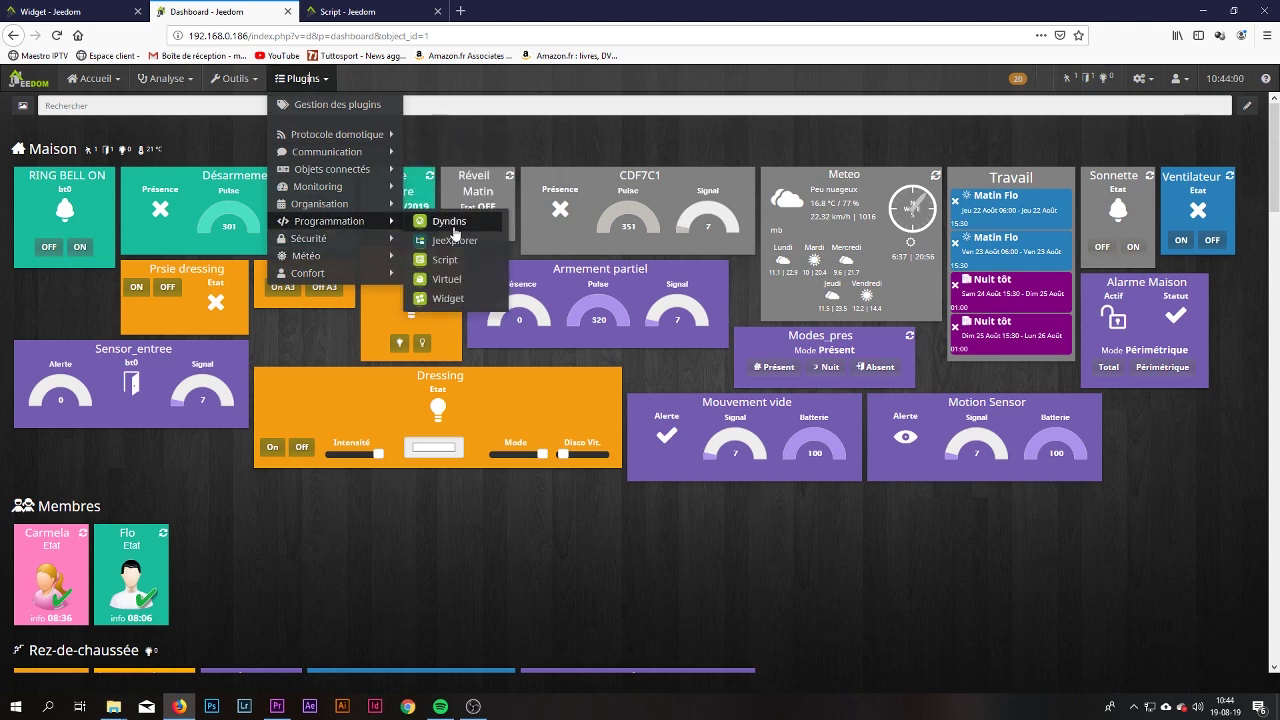
{"action": "left_click", "coordinate": [450, 298]}
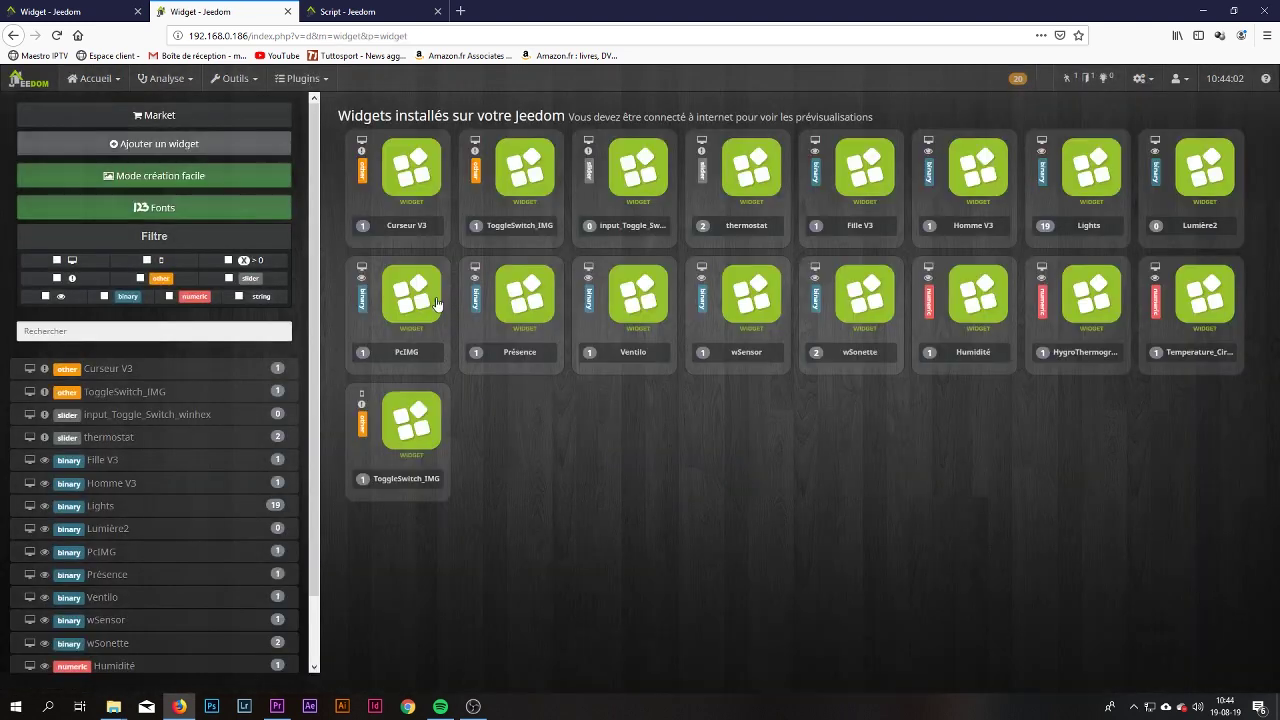
{"action": "left_click", "coordinate": [145, 117]}
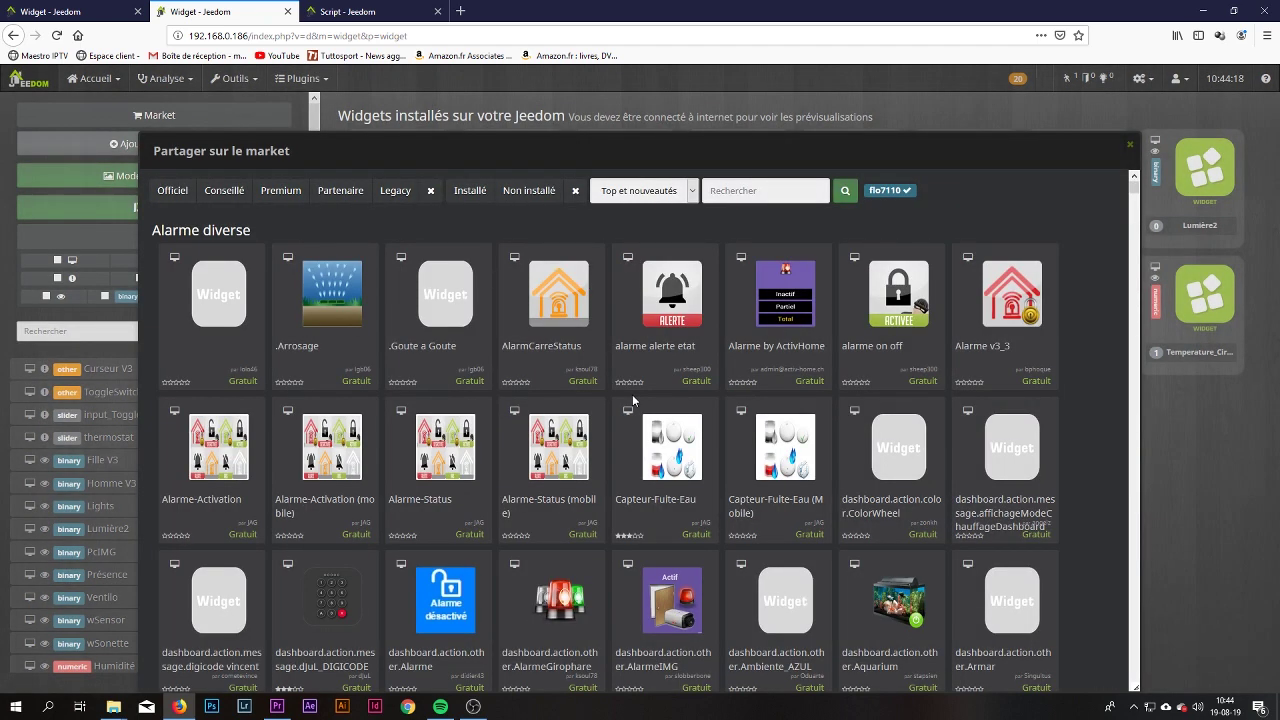
{"action": "left_click", "coordinate": [651, 191]}
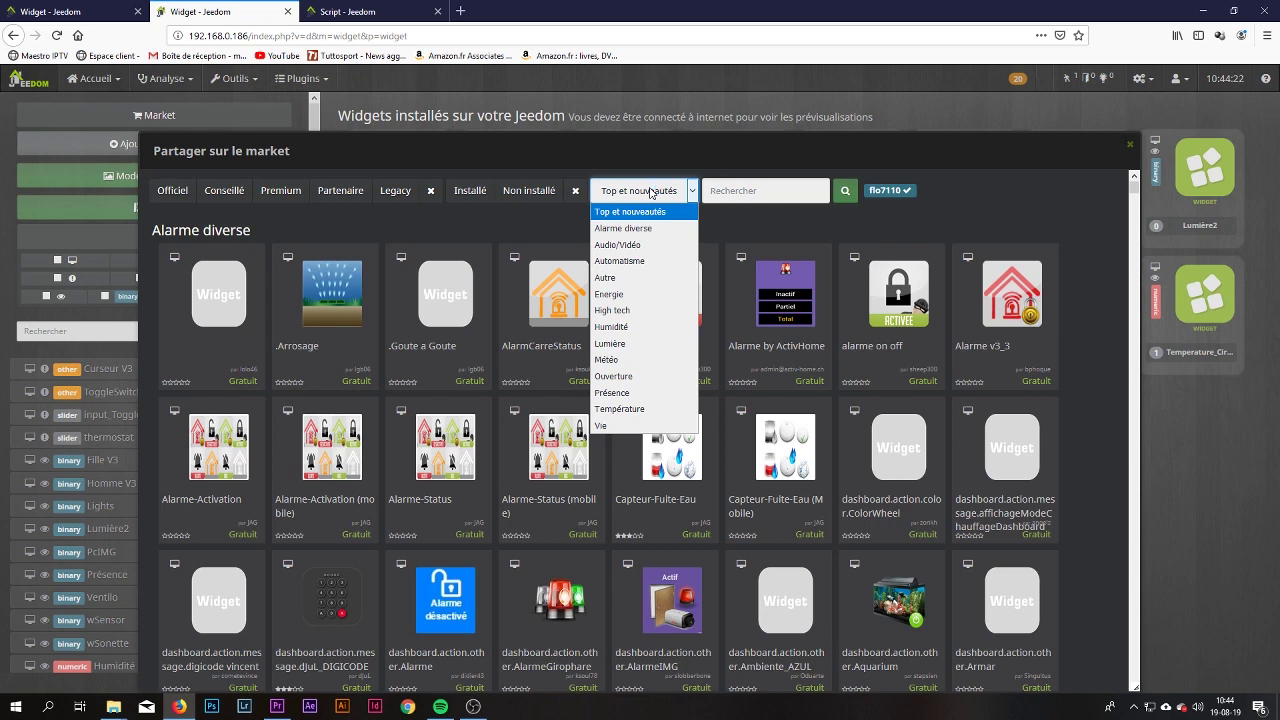
{"action": "left_click", "coordinate": [625, 228]}
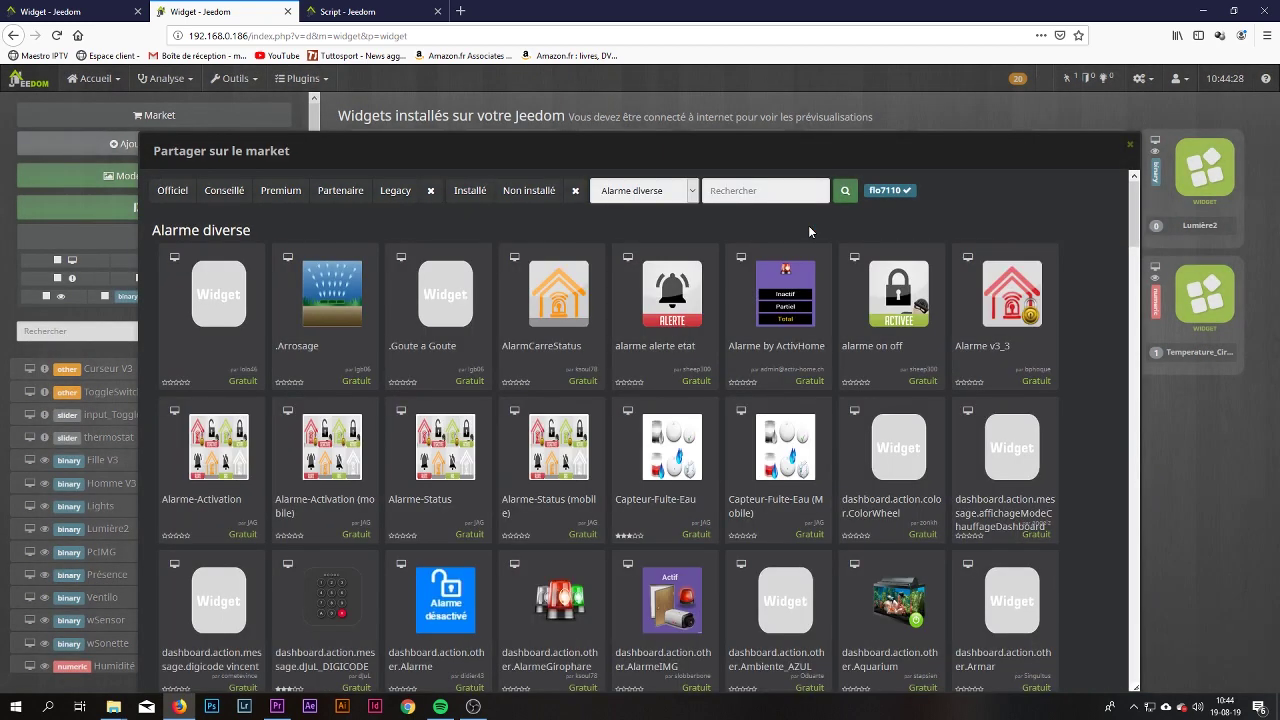
Try to install the beta version of the alarme alerte etat widget and close its market sheet
{"action": "left_click", "coordinate": [667, 308]}
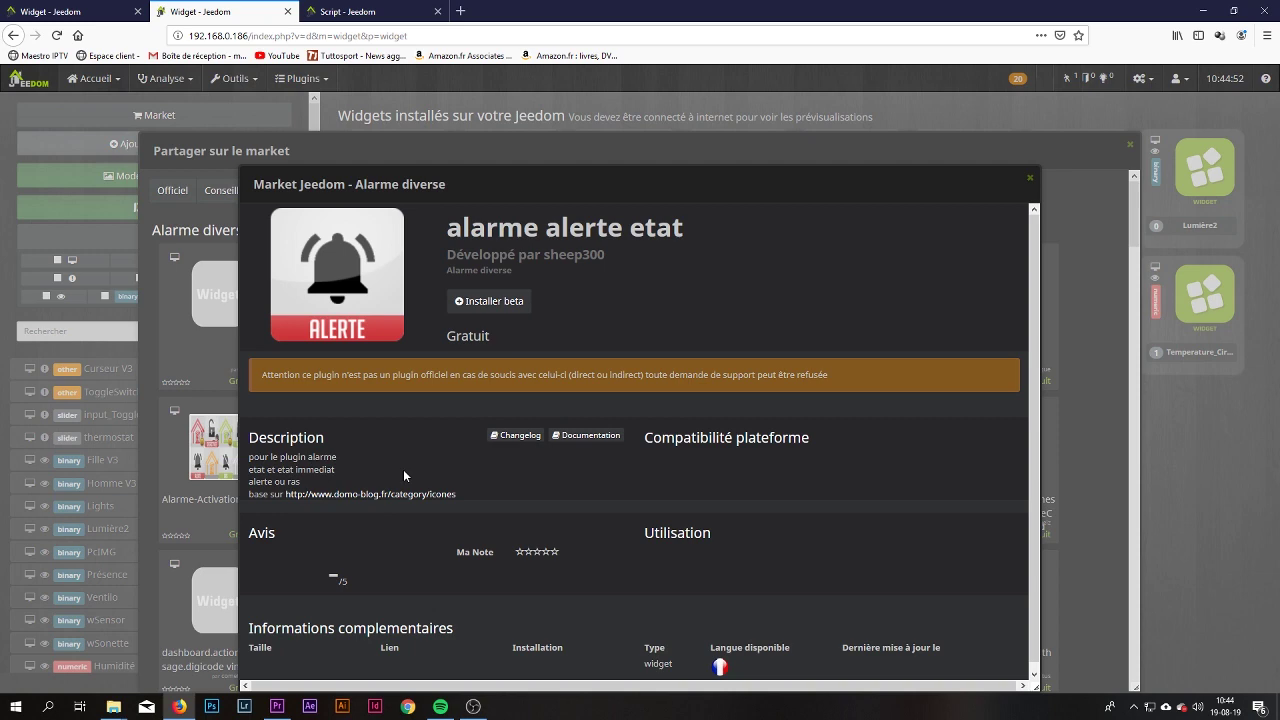
{"action": "left_click", "coordinate": [487, 302]}
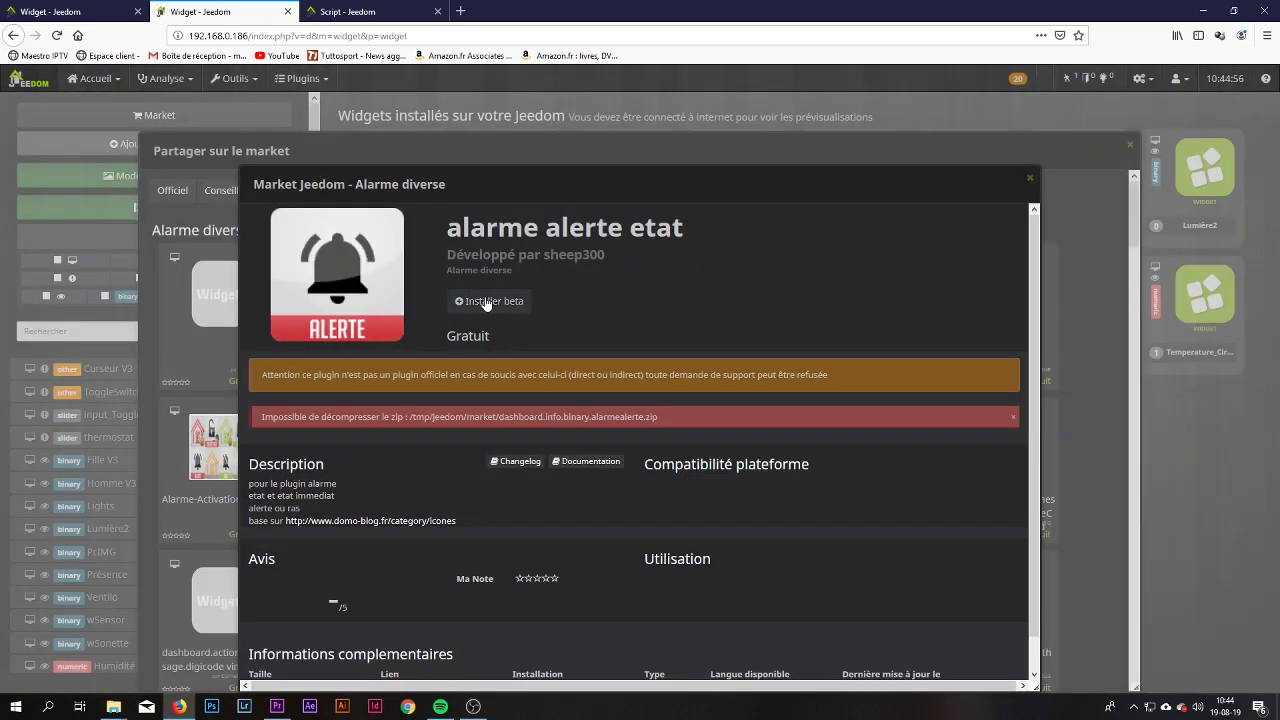
{"action": "left_click", "coordinate": [1030, 178]}
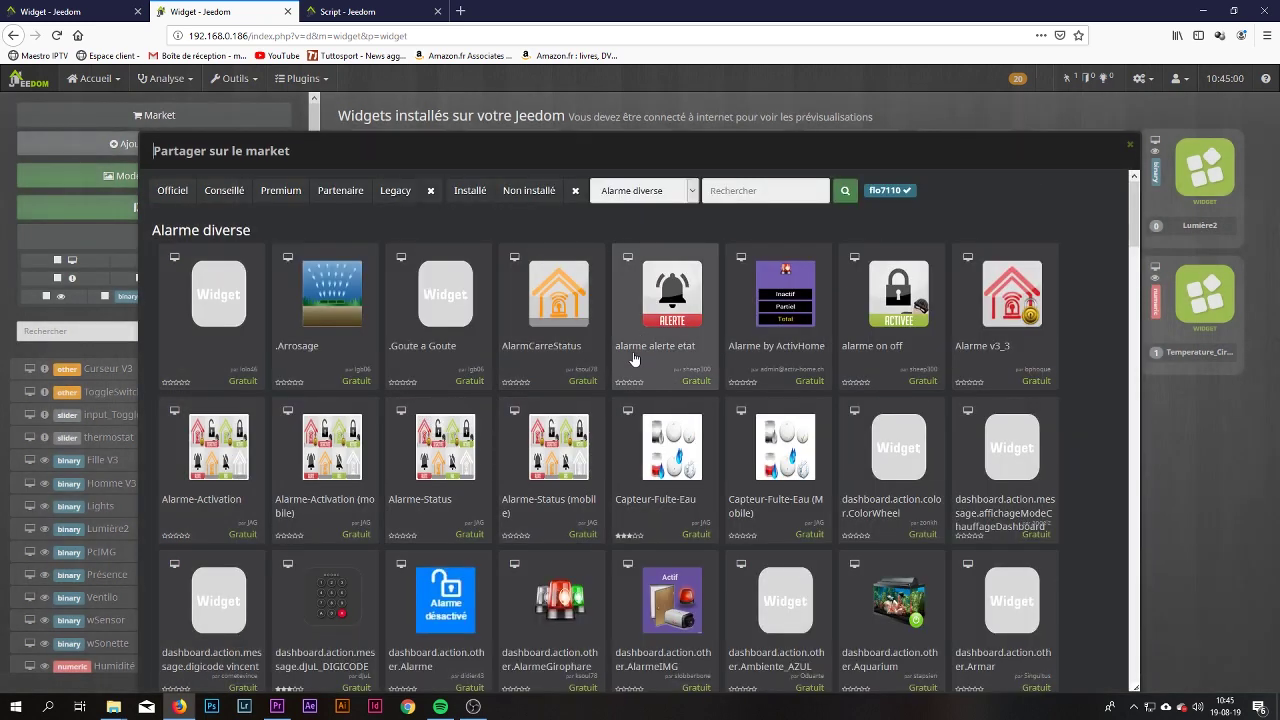
Find the dashboard.action.other.PIXEL Door widget among the market listings and install its stable version
{"action": "scroll", "coordinate": [632, 358], "scroll_direction": "down", "scroll_amount": 3}
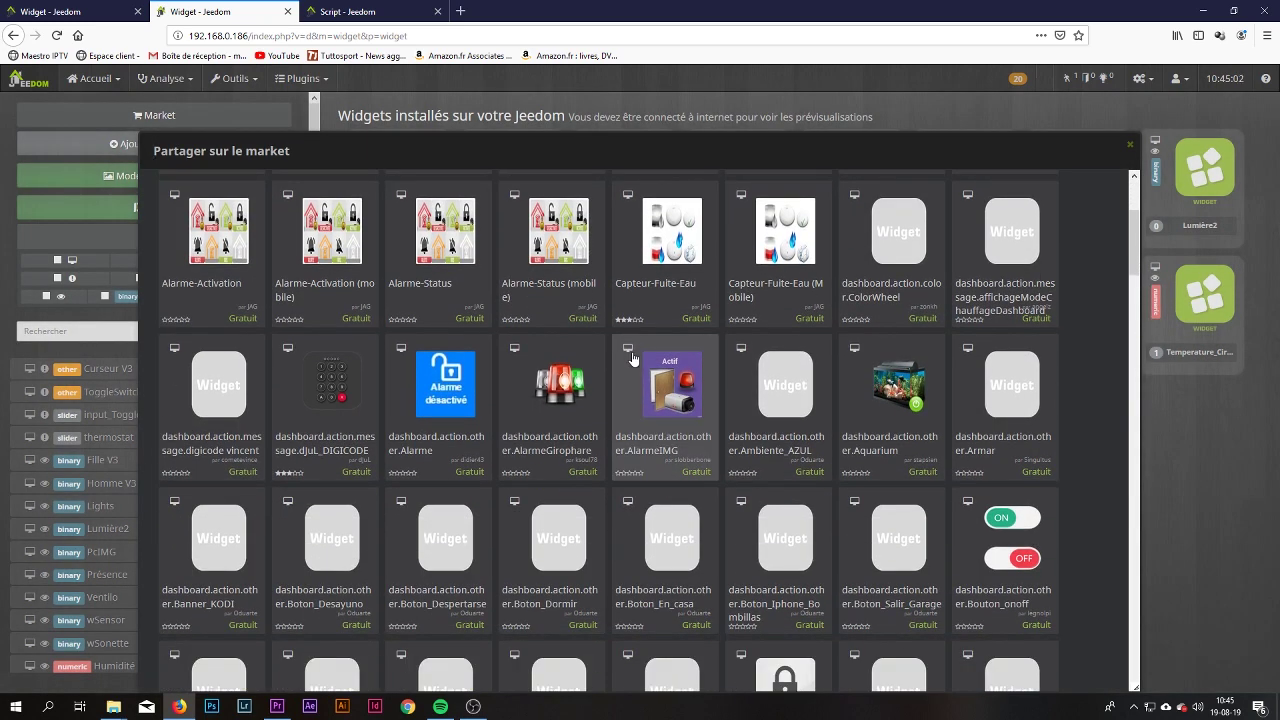
{"action": "scroll", "coordinate": [604, 358], "scroll_direction": "down", "scroll_amount": 3}
{"action": "scroll", "coordinate": [602, 364], "scroll_direction": "down", "scroll_amount": 1}
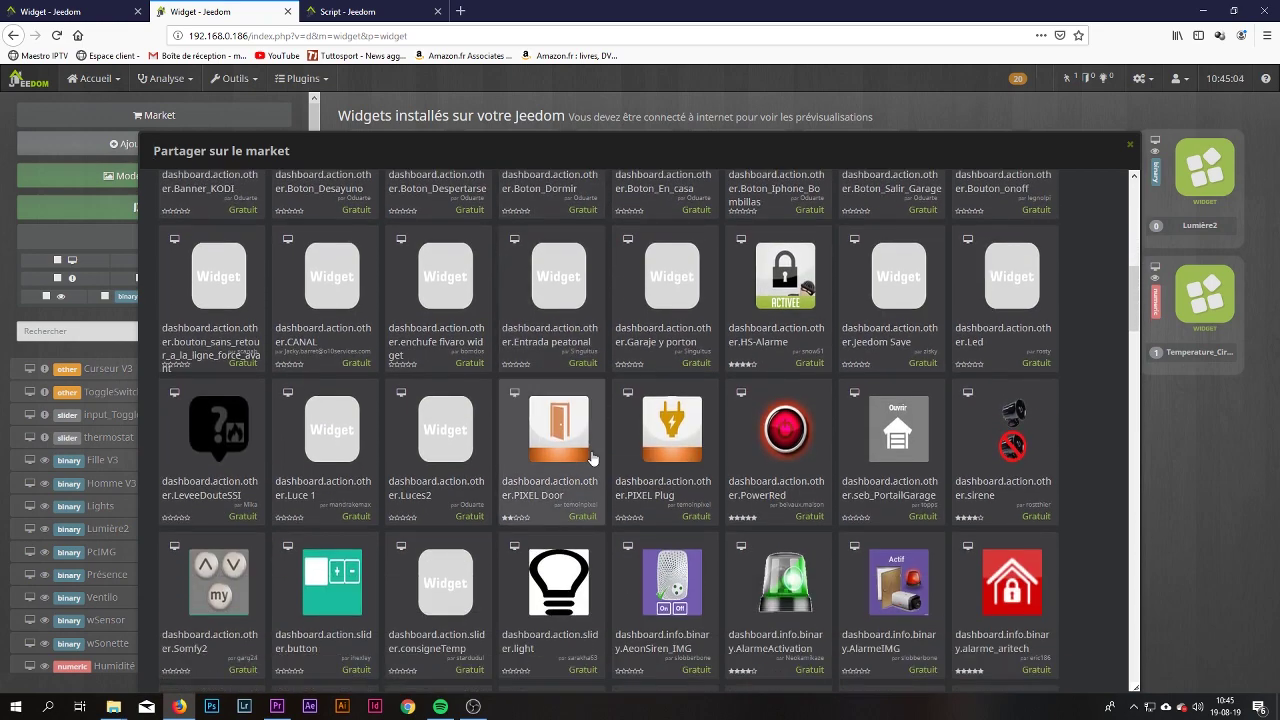
{"action": "left_click", "coordinate": [563, 430]}
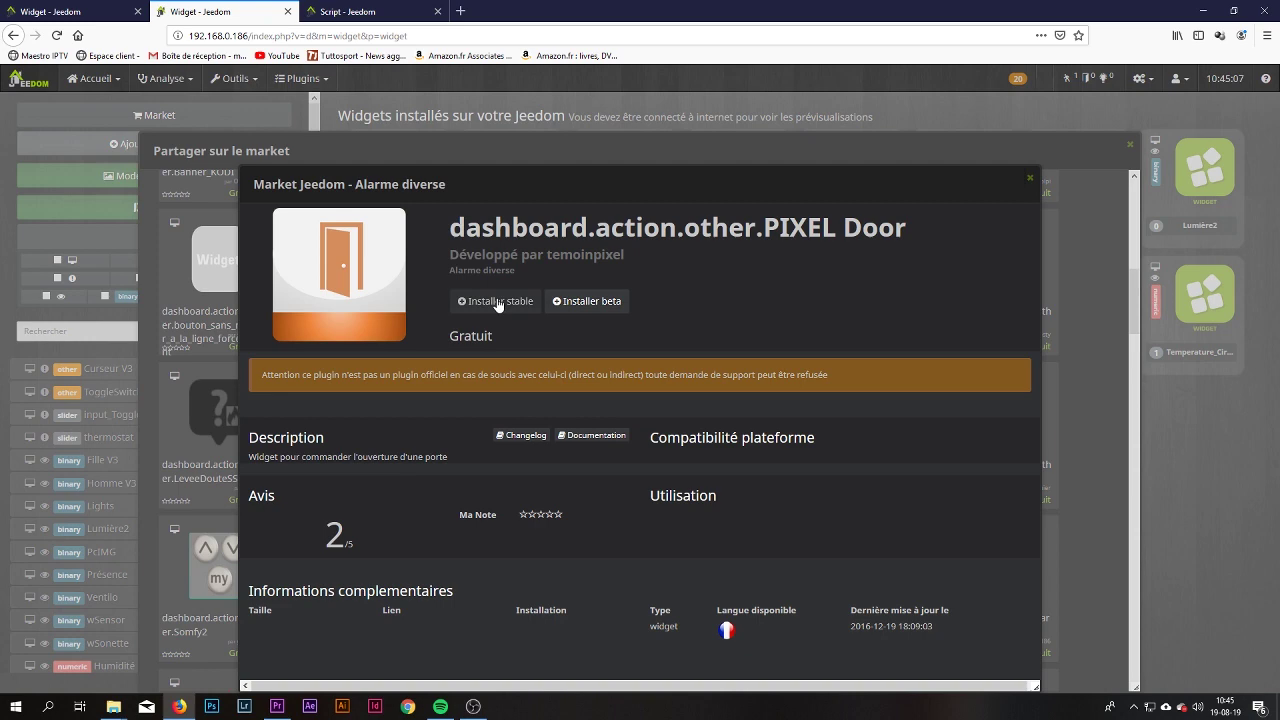
{"action": "left_click", "coordinate": [497, 302]}
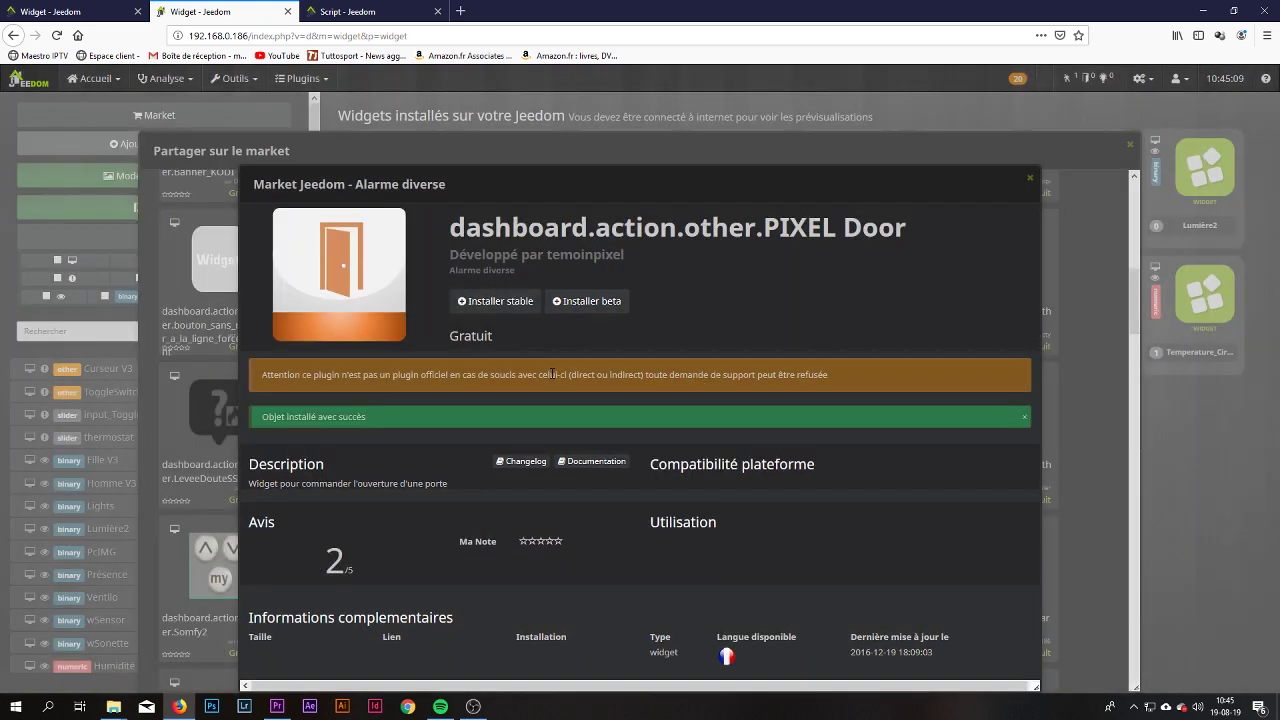
{"action": "left_click", "coordinate": [1030, 178]}
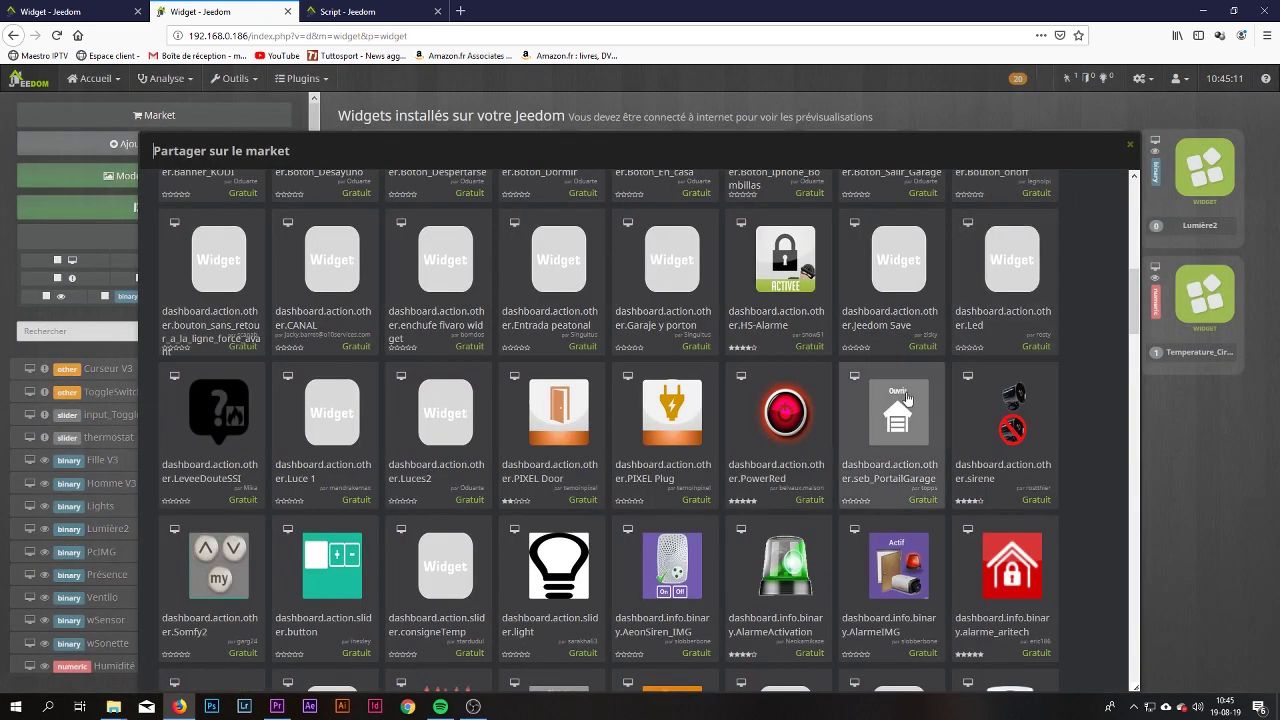
Browse more of the Alarme diverse widgets and search the category for mouvement
{"action": "scroll", "coordinate": [900, 400], "scroll_direction": "down", "scroll_amount": 3}
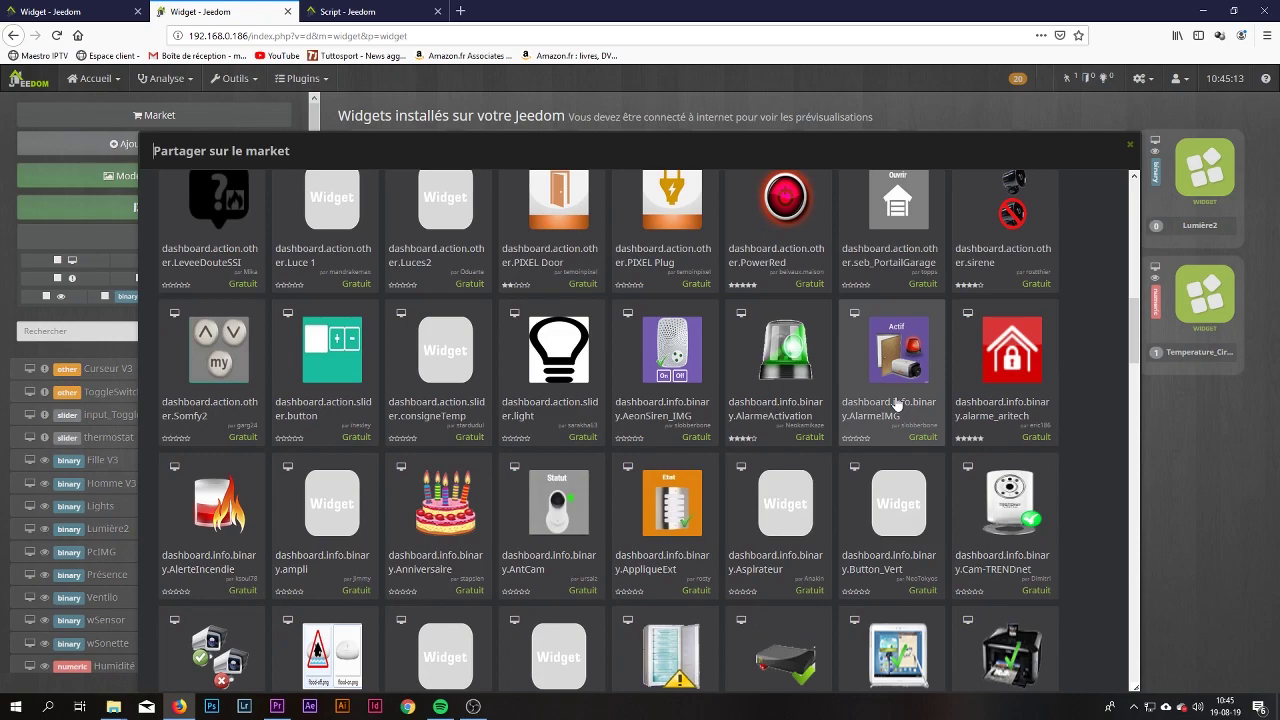
{"action": "scroll", "coordinate": [894, 400], "scroll_direction": "down", "scroll_amount": 3}
{"action": "scroll", "coordinate": [469, 449], "scroll_direction": "up", "scroll_amount": 5}
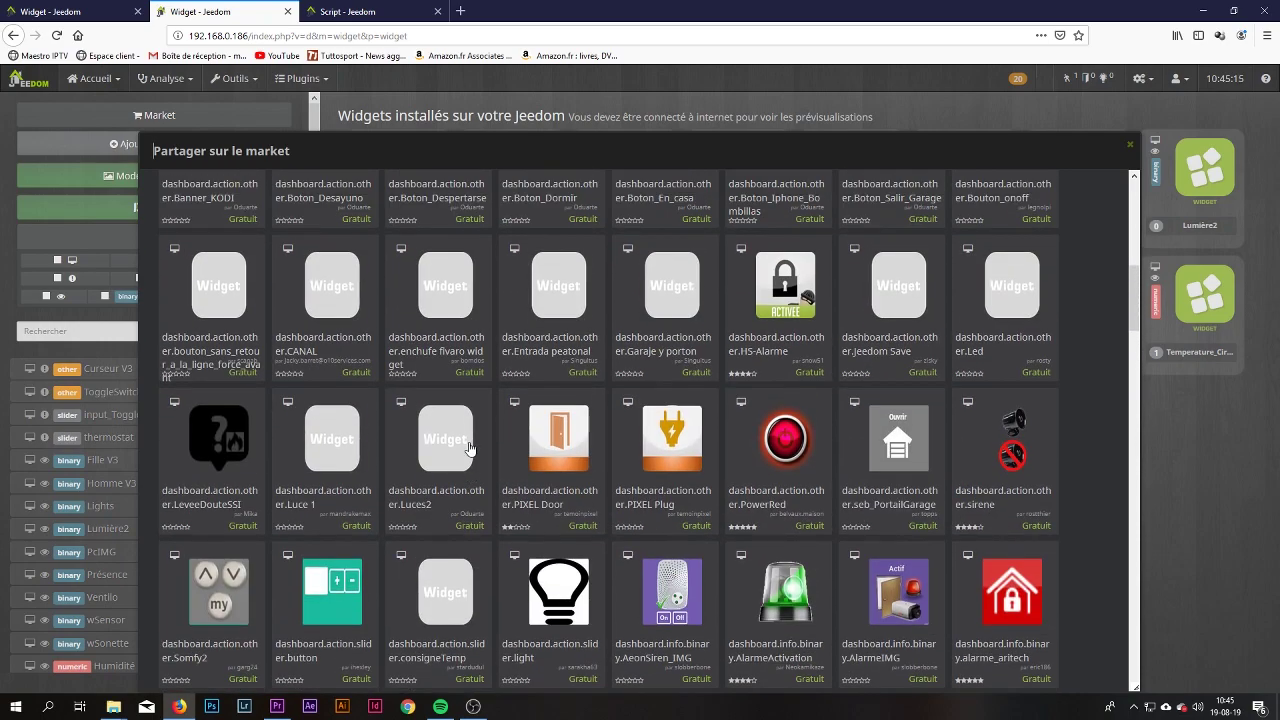
{"action": "scroll", "coordinate": [469, 449], "scroll_direction": "up", "scroll_amount": 5}
{"action": "left_click", "coordinate": [743, 191]}
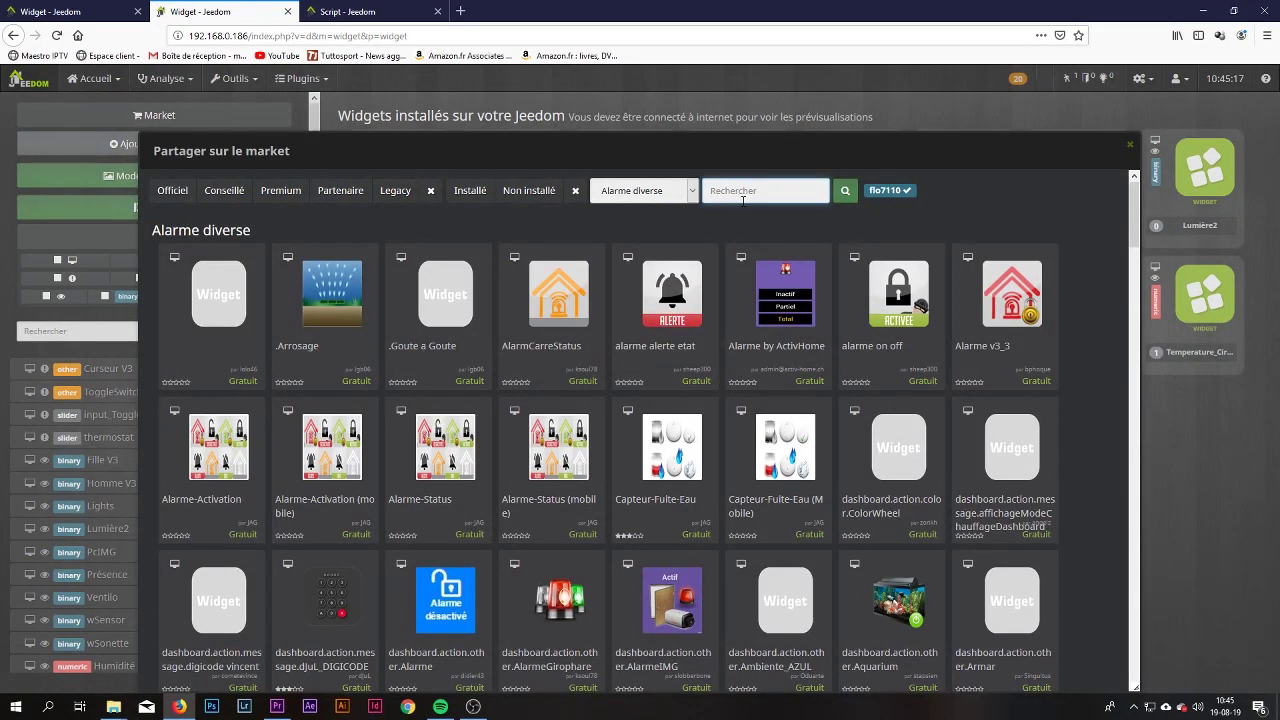
{"action": "type", "text": "mouvement"}
{"action": "key", "text": "Return"}
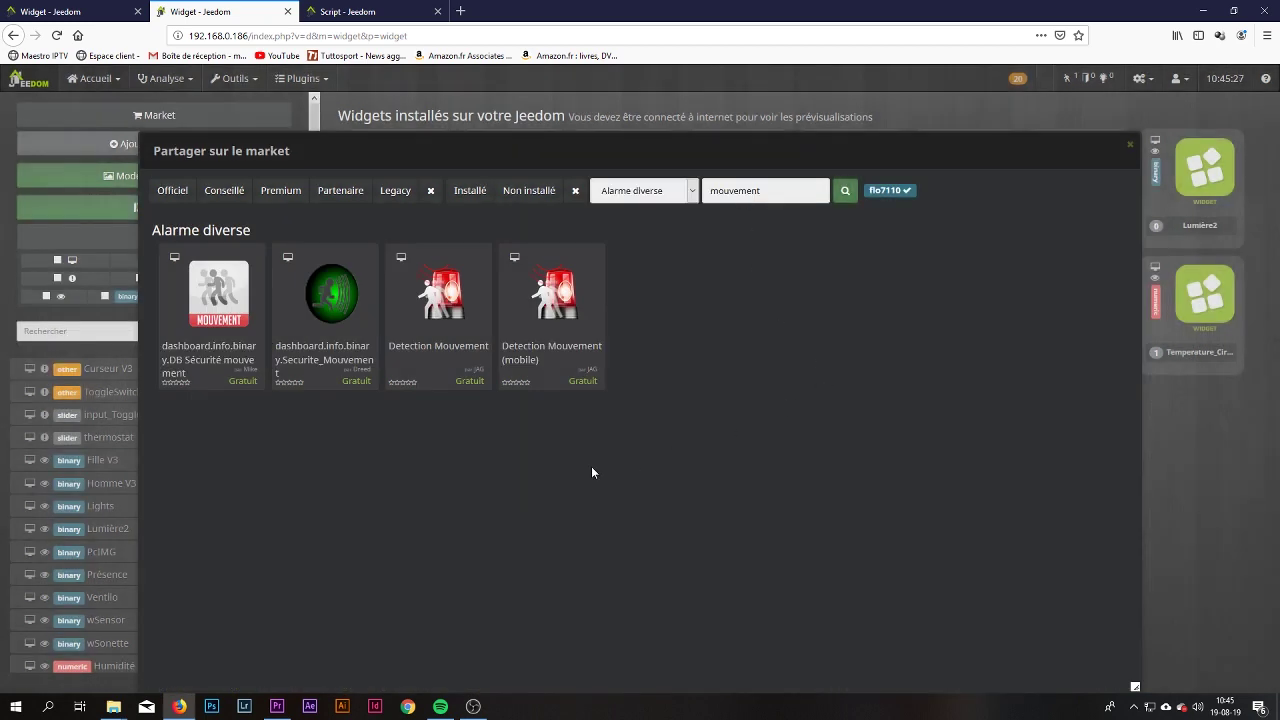
Install the beta version of the DB Sécurité mouvement widget, close the market and refresh the list of installed widgets
{"action": "left_click", "coordinate": [220, 300]}
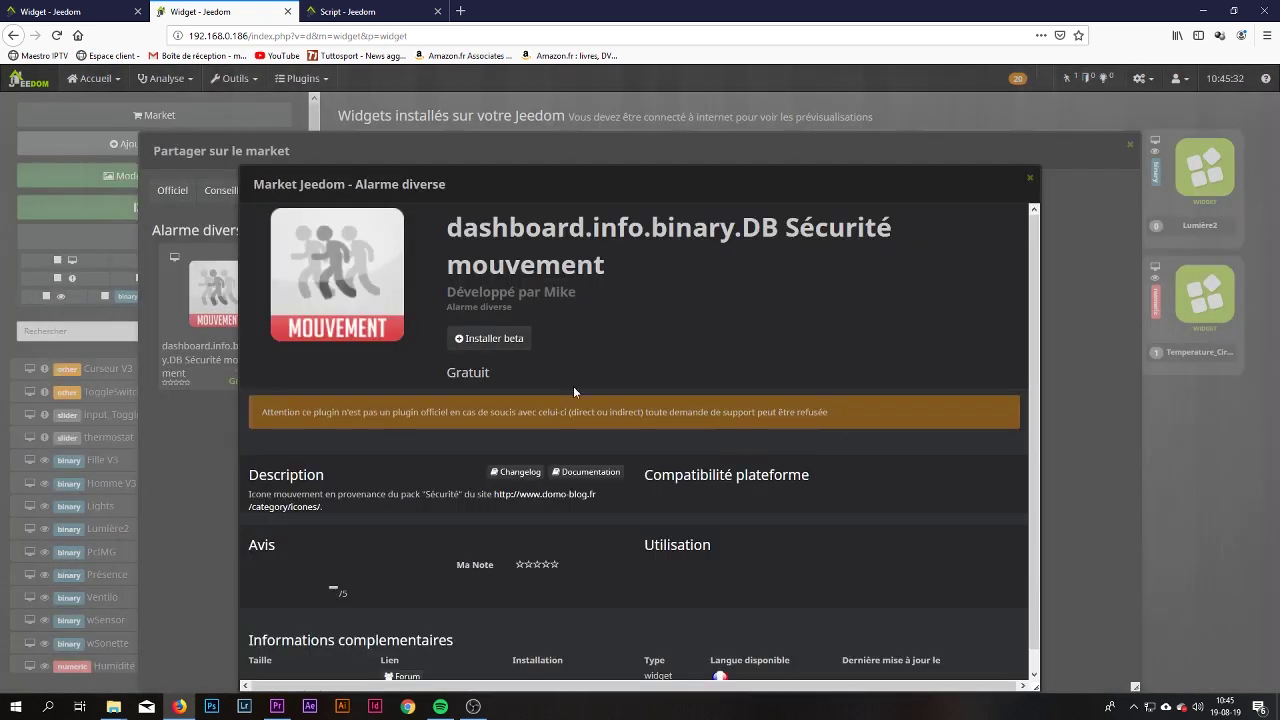
{"action": "left_click", "coordinate": [492, 338]}
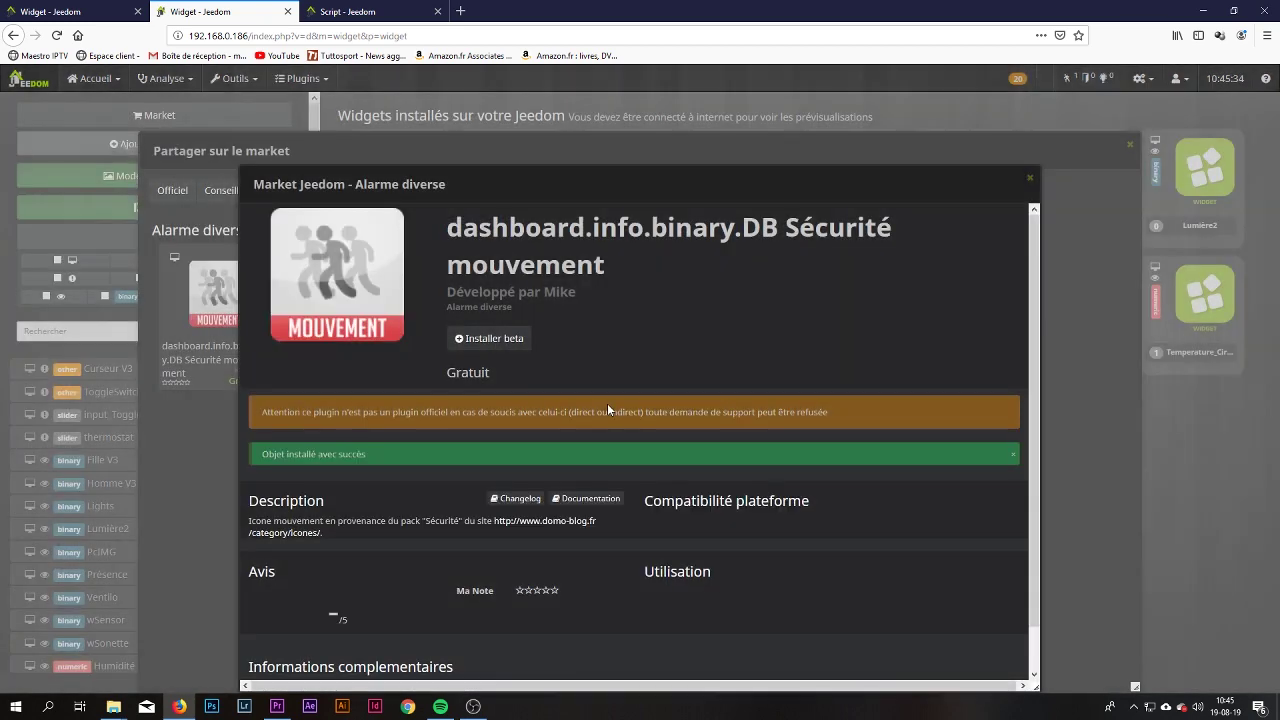
{"action": "left_click", "coordinate": [1029, 178]}
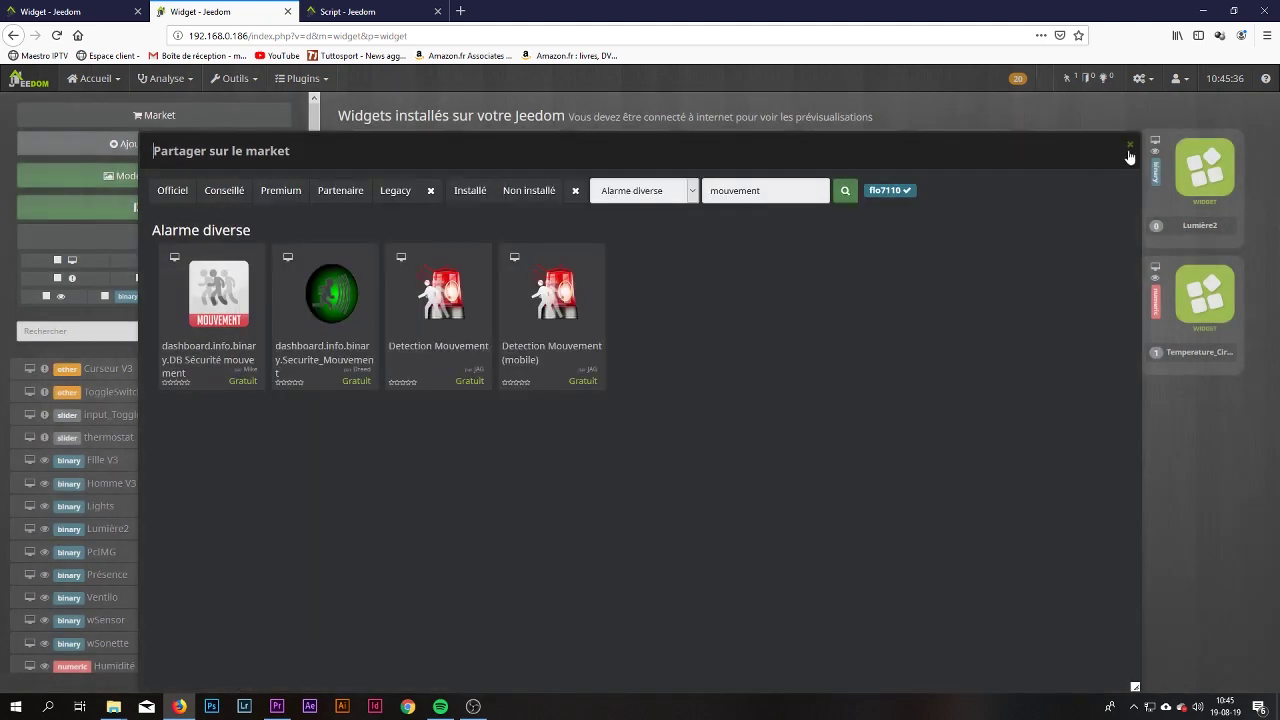
{"action": "left_click", "coordinate": [1129, 148]}
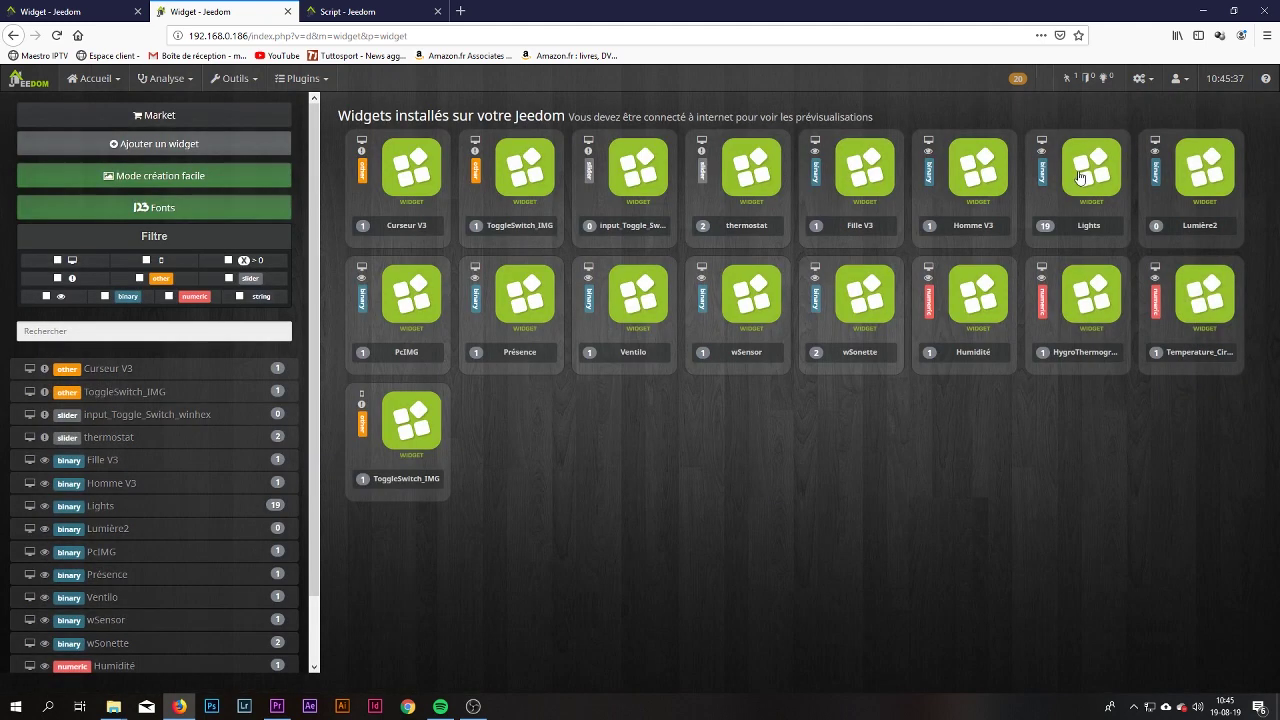
{"action": "left_click", "coordinate": [57, 35]}
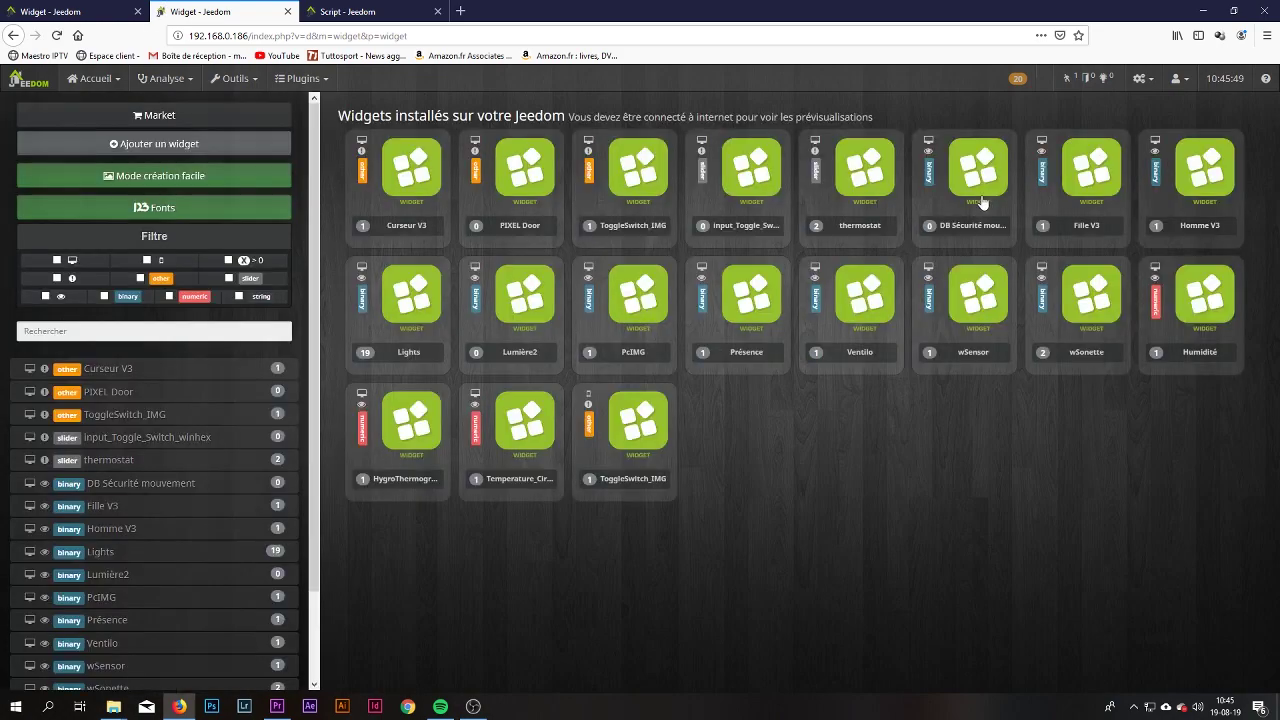
Apply the DB Sécurité mouvement widget to the Motion Sensor's Alerte command, filtering equipment by sens, and return to the installed widgets
{"action": "left_click", "coordinate": [979, 200]}
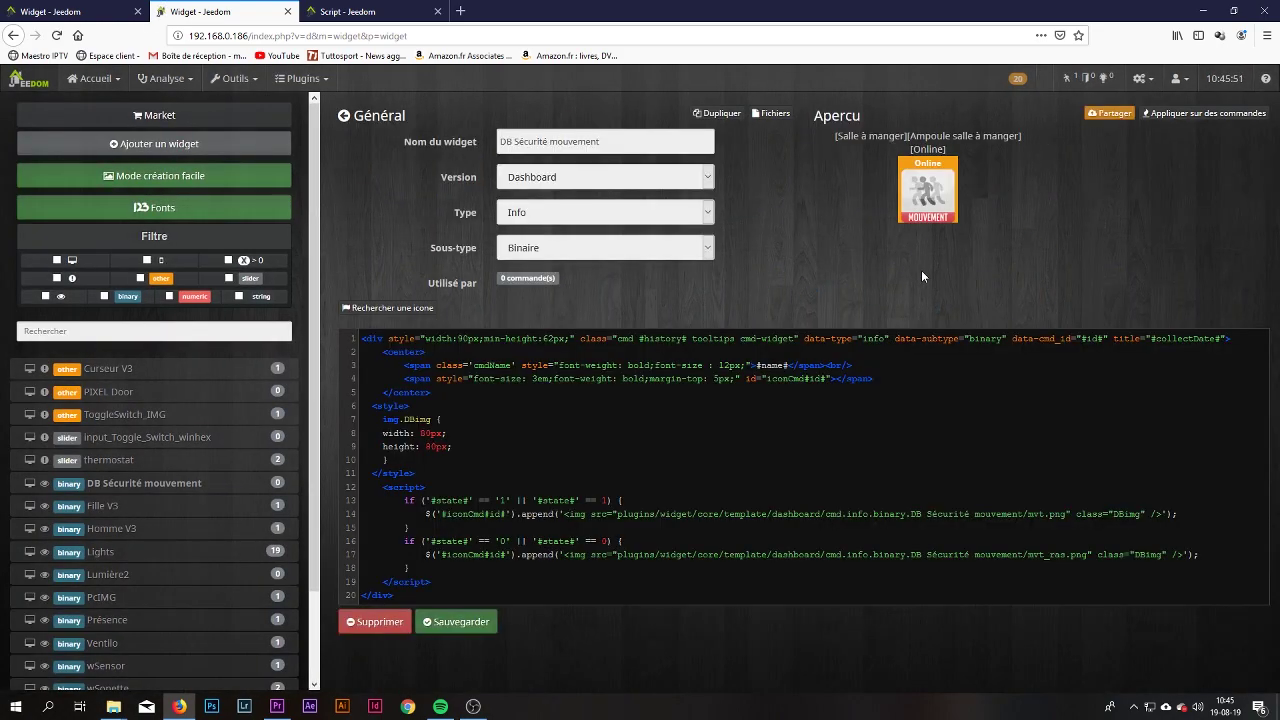
{"action": "left_click", "coordinate": [1190, 113]}
{"action": "left_click", "coordinate": [487, 251]}
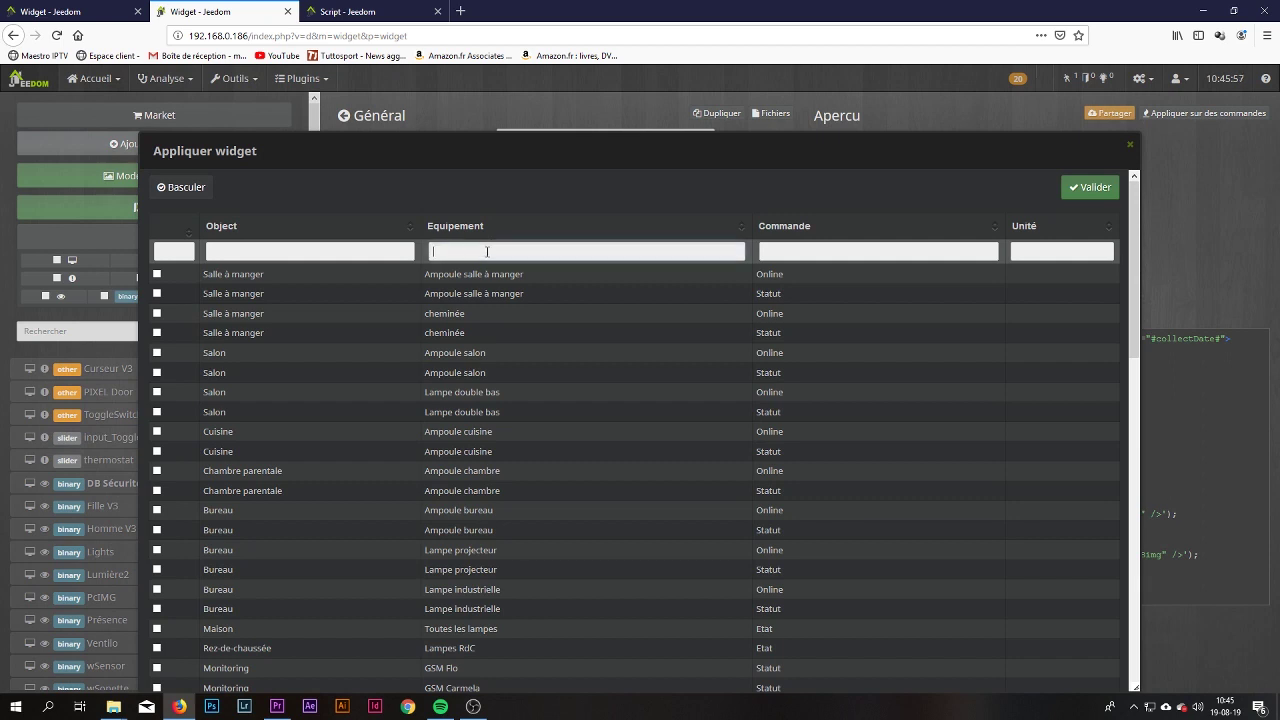
{"action": "type", "text": "sens"}
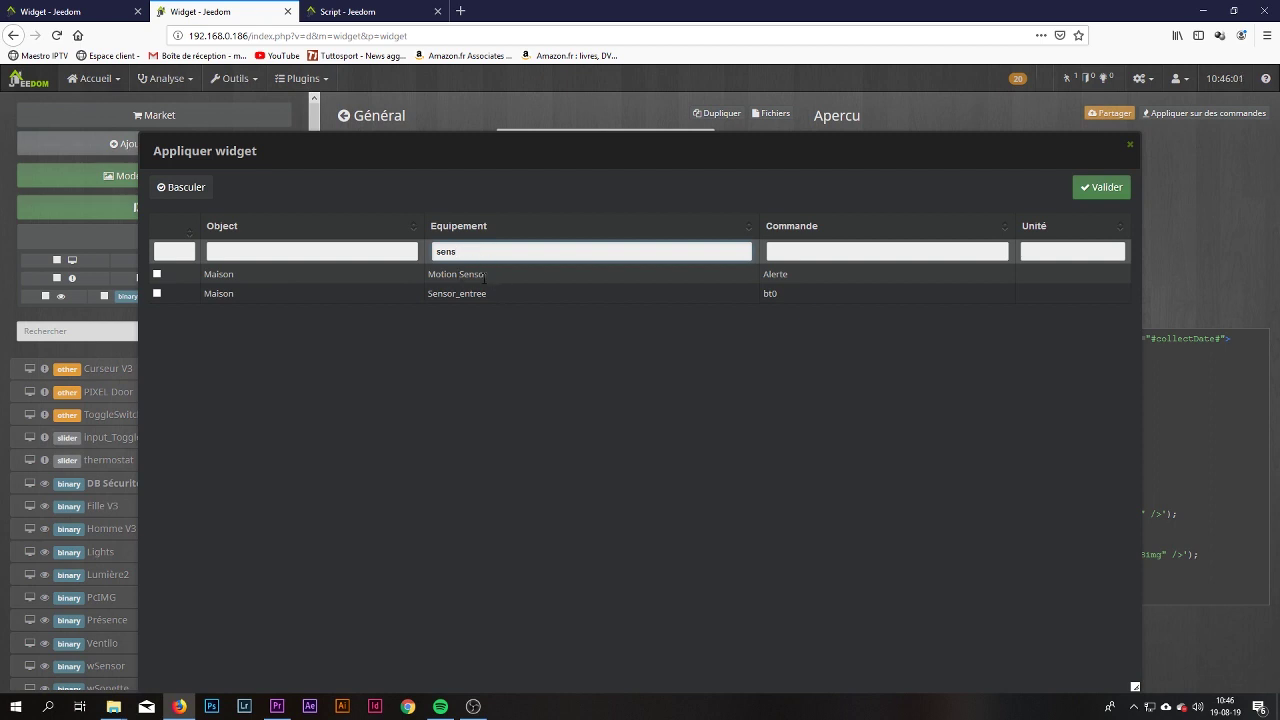
{"action": "left_click", "coordinate": [156, 274]}
{"action": "left_click", "coordinate": [1100, 188]}
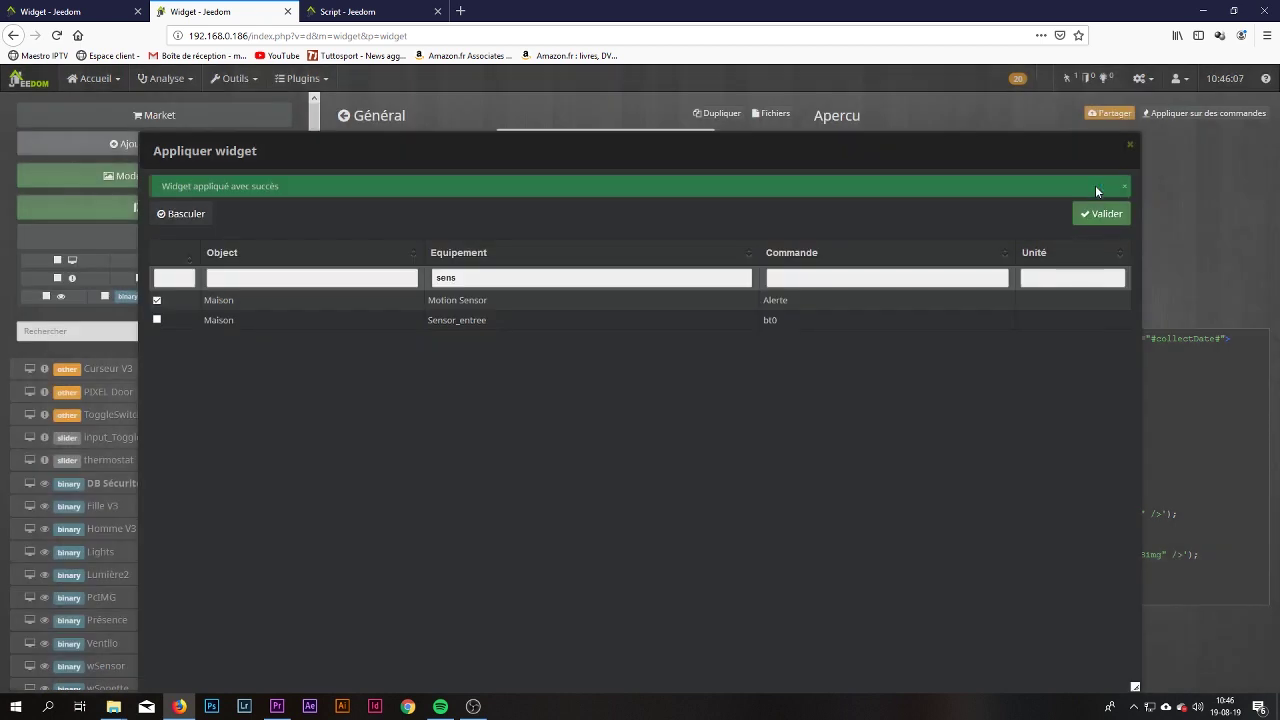
{"action": "left_click", "coordinate": [1130, 146]}
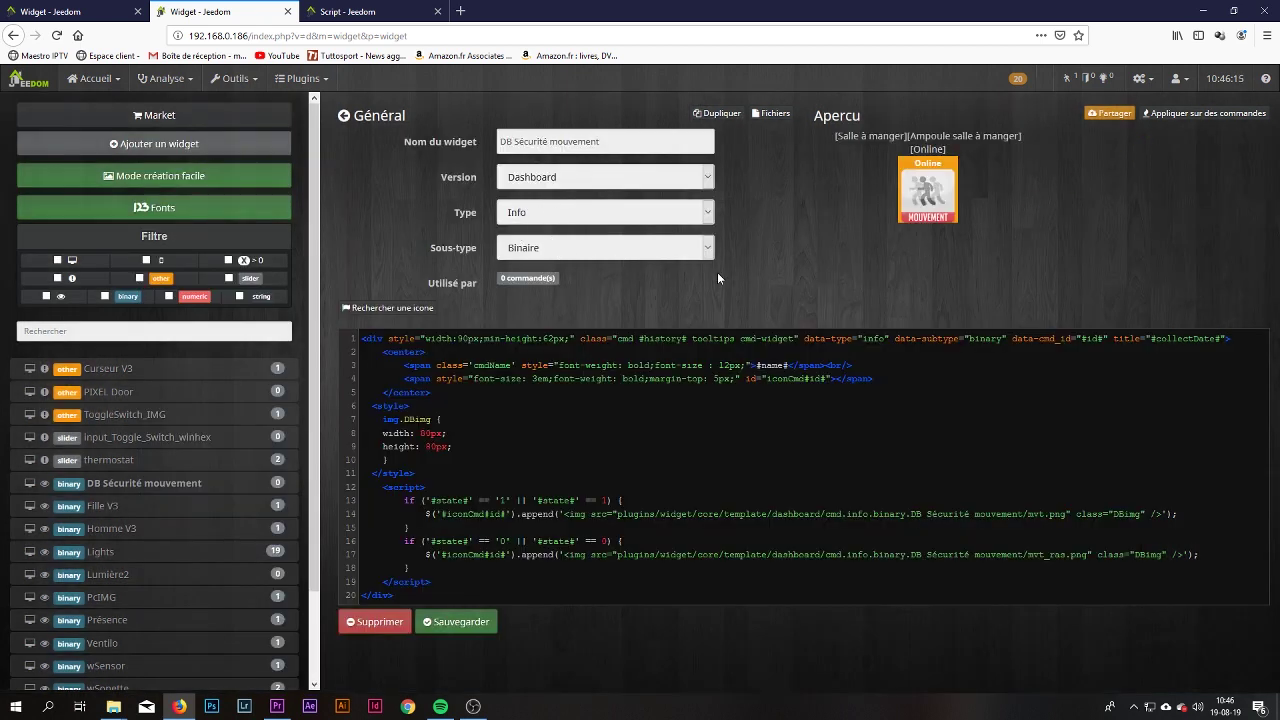
{"action": "left_click", "coordinate": [344, 117]}
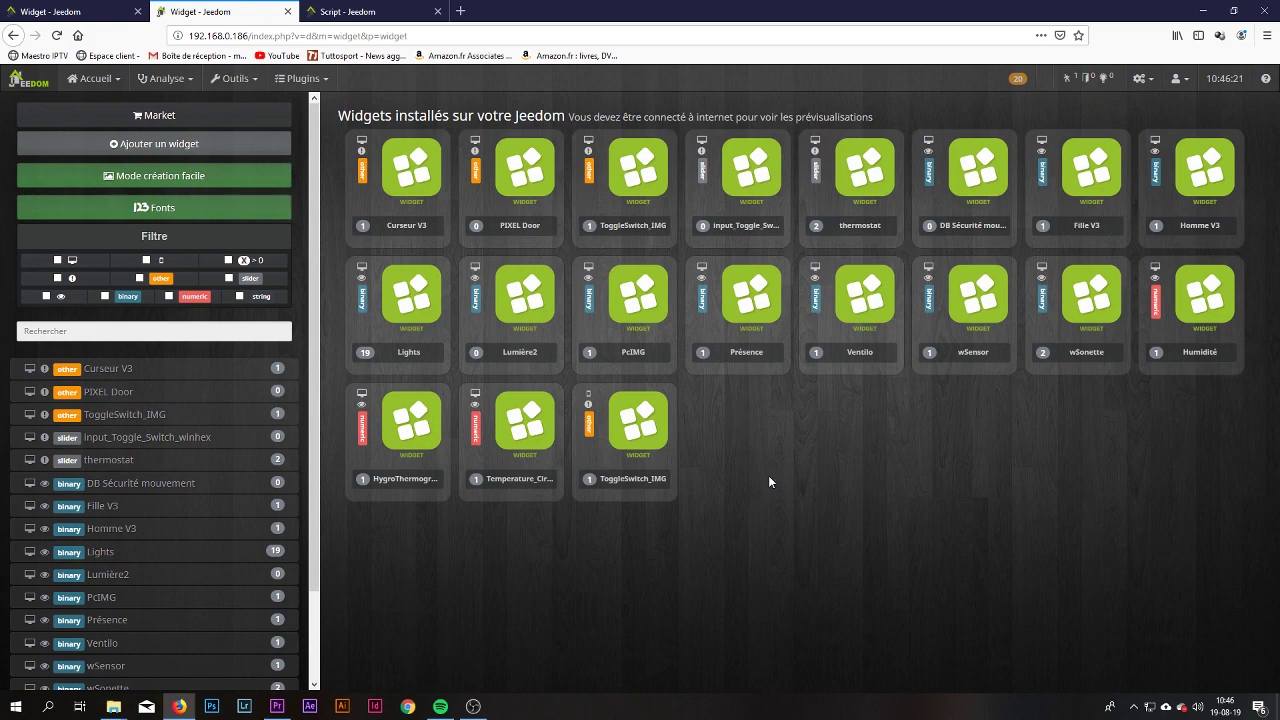
Open the PIXEL Door widget, and bring up the Maison dashboard to check the Motion Sensor tile
{"action": "left_click", "coordinate": [518, 204]}
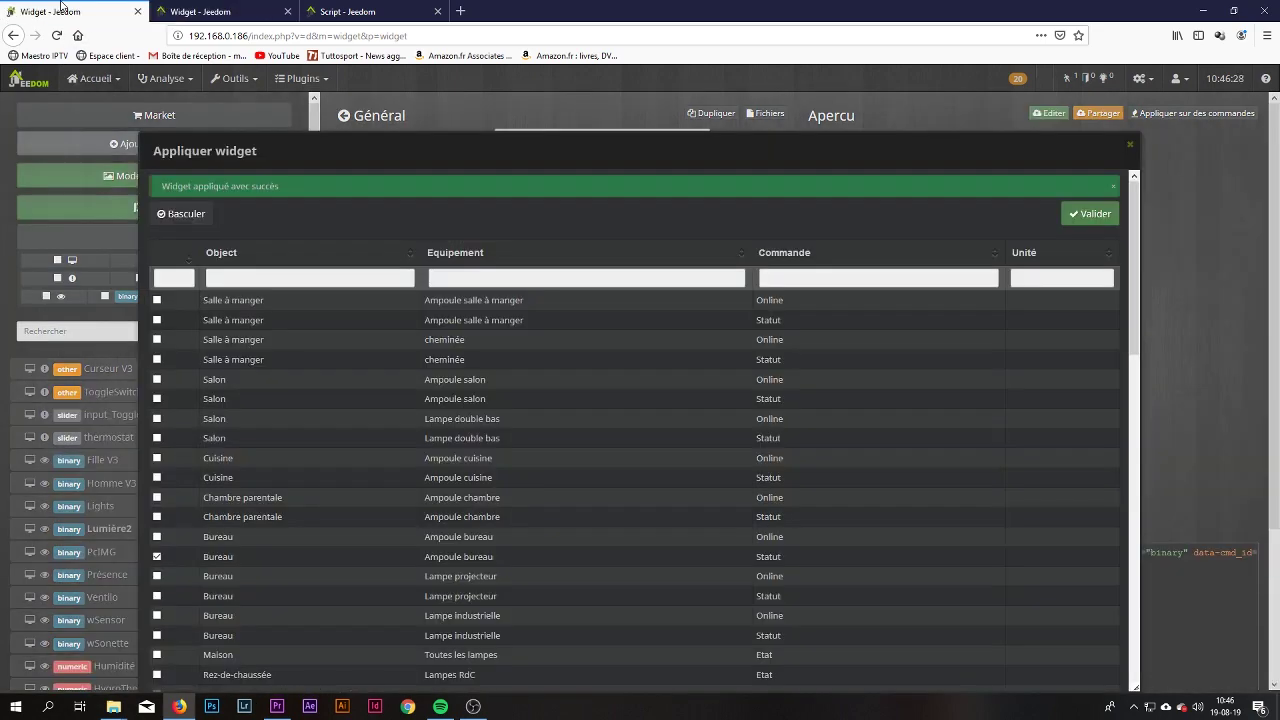
{"action": "left_click", "coordinate": [95, 78]}
{"action": "mouse_move", "coordinate": [110, 104]}
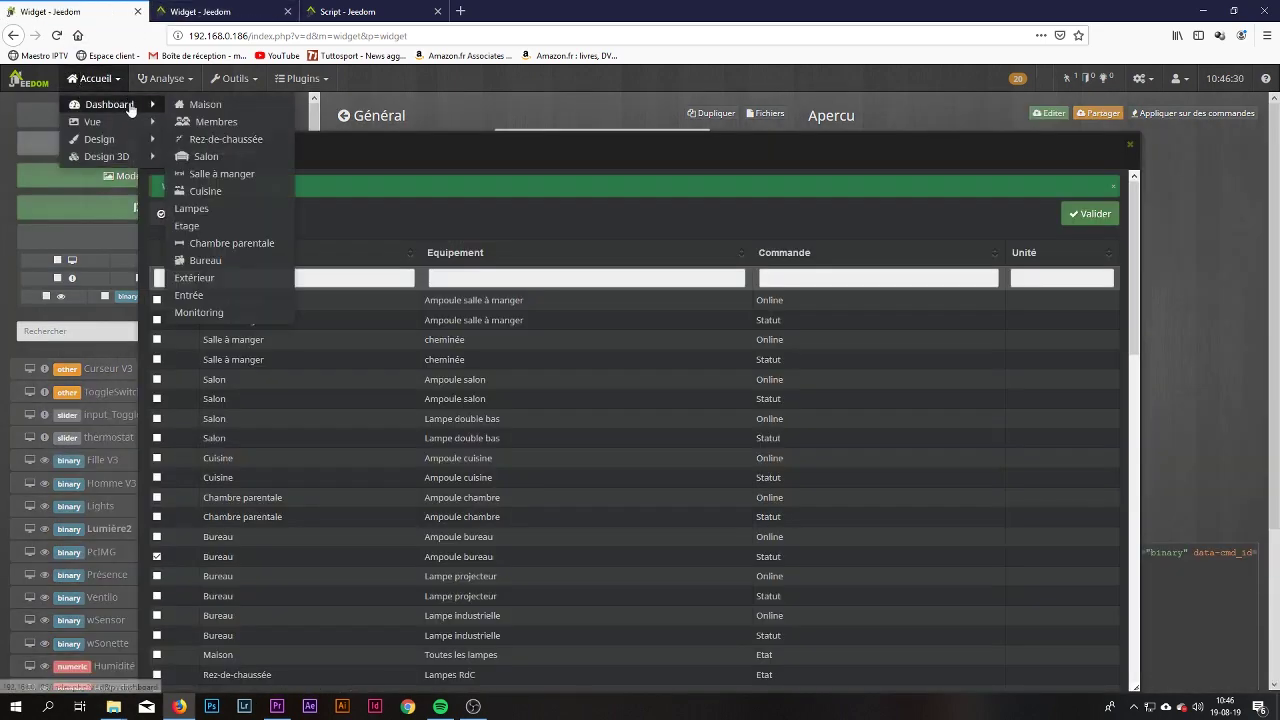
{"action": "left_click", "coordinate": [203, 106]}
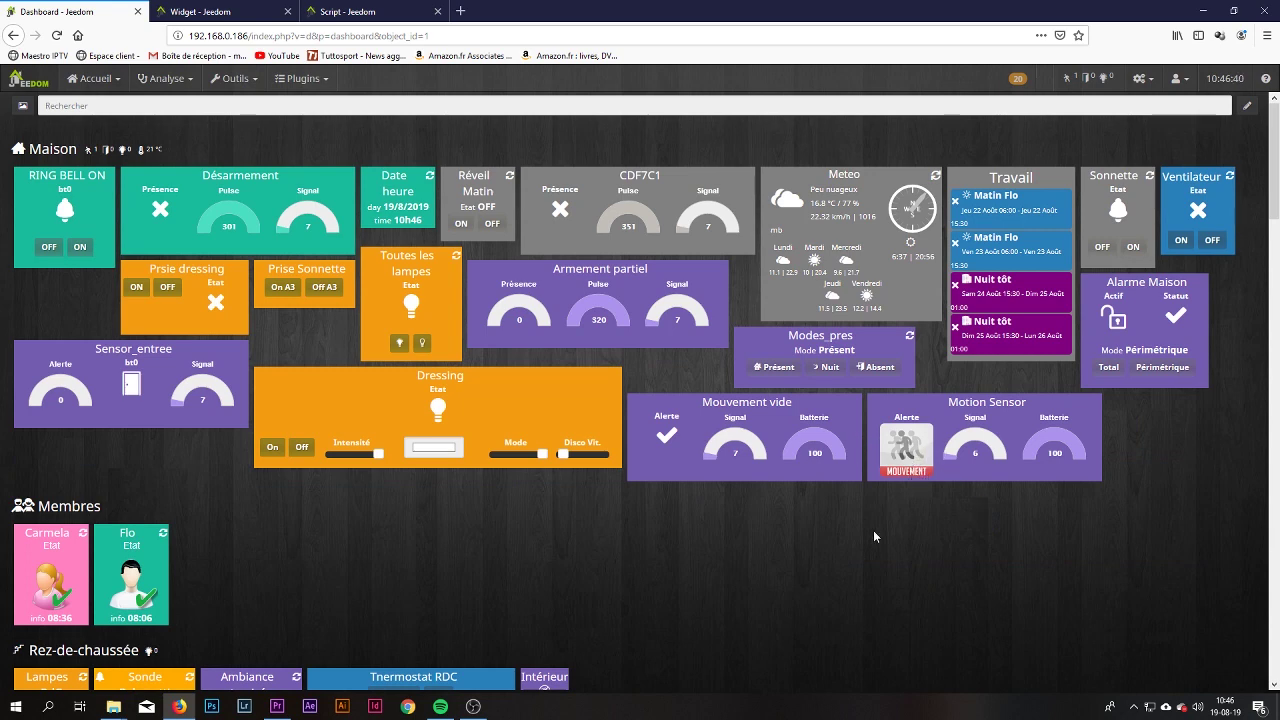
Open the widget market again and browse the widgets of the Lumière category
{"action": "left_click", "coordinate": [215, 11]}
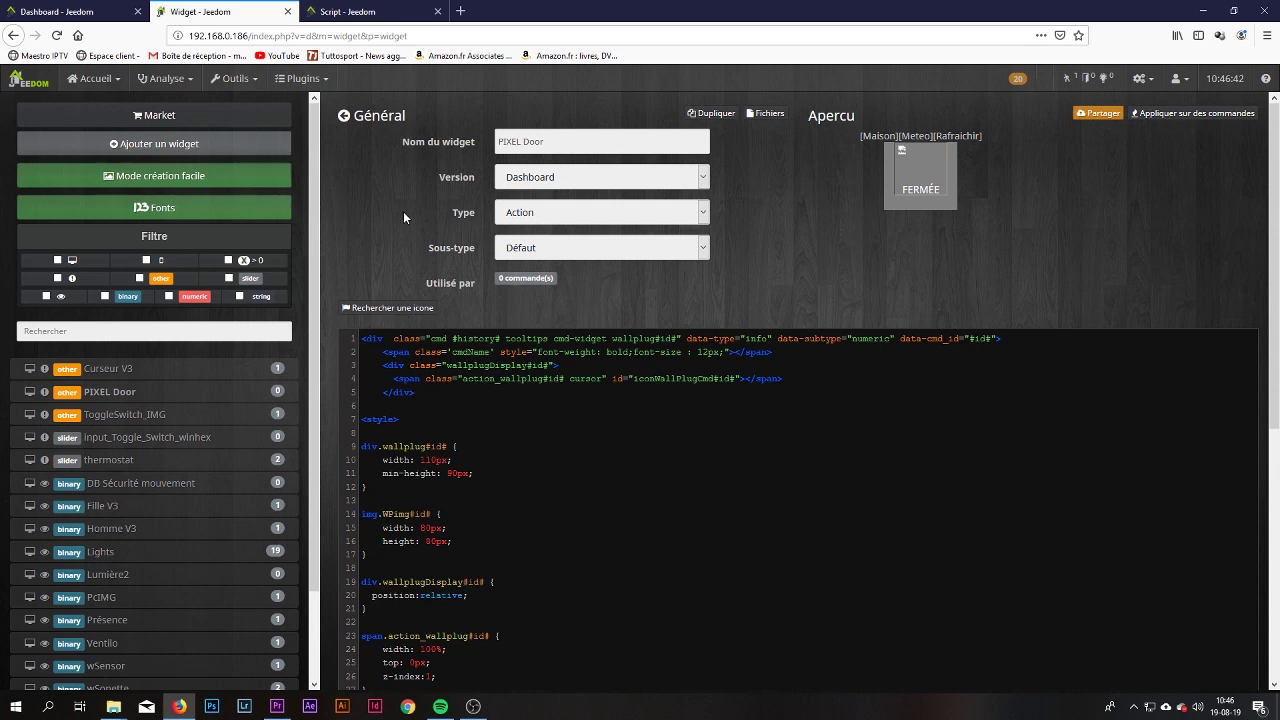
{"action": "left_click", "coordinate": [158, 115]}
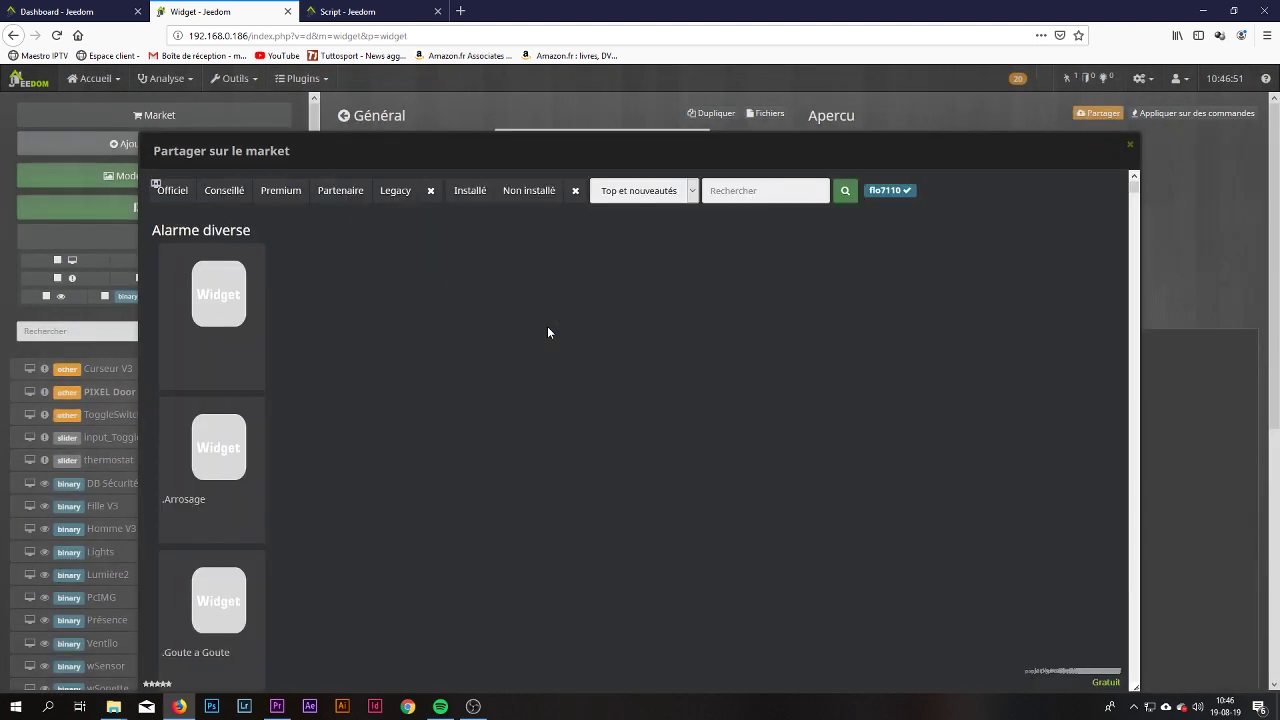
{"action": "left_click", "coordinate": [615, 192]}
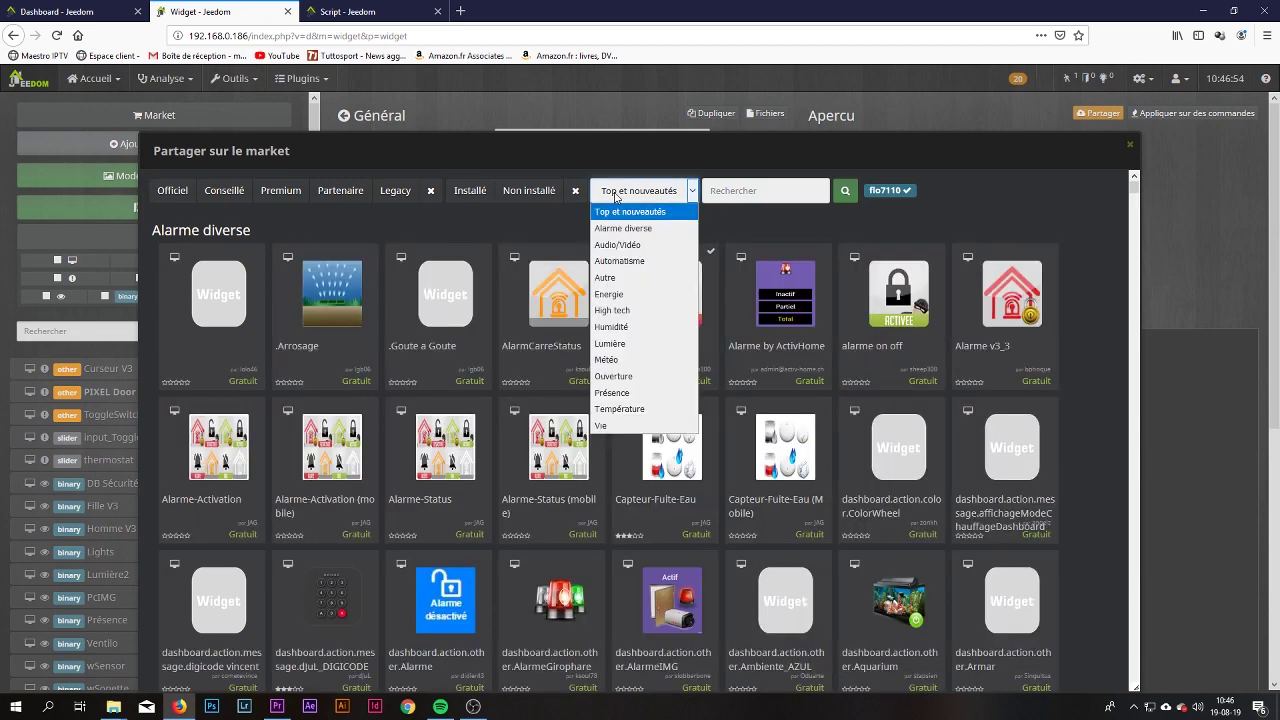
{"action": "left_click", "coordinate": [628, 343]}
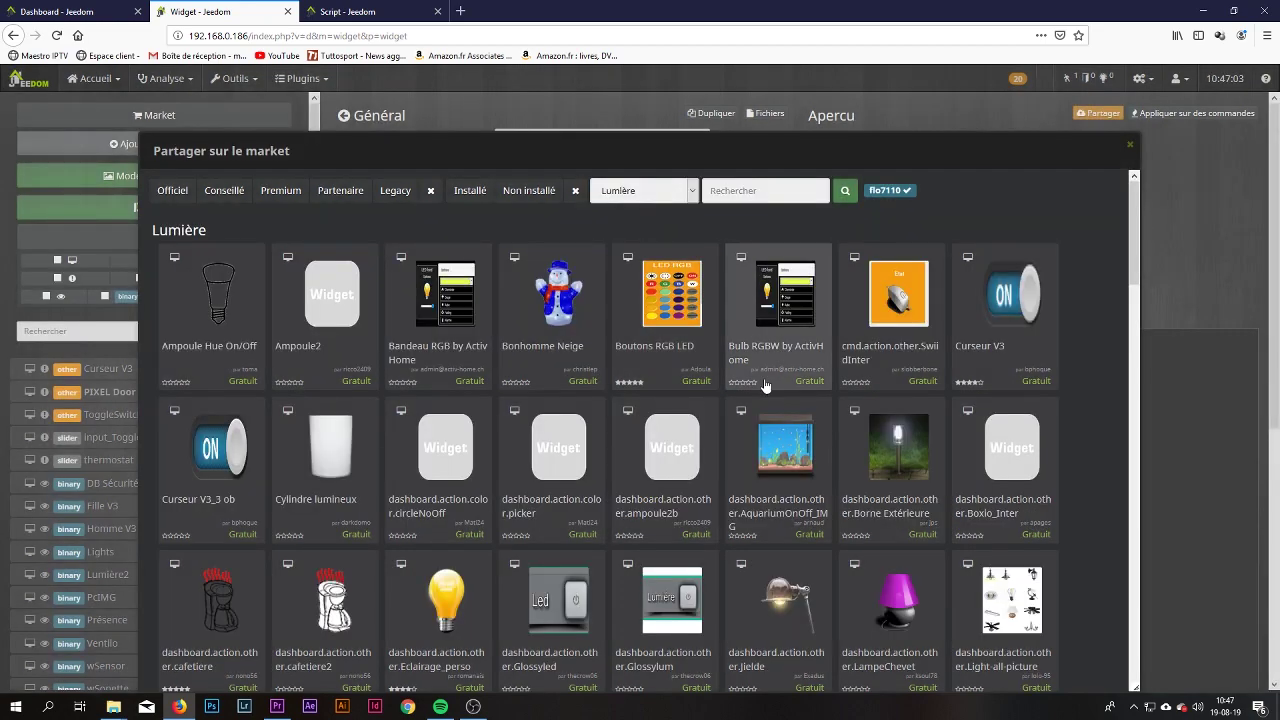
{"action": "scroll", "coordinate": [765, 385], "scroll_direction": "down", "scroll_amount": 2}
{"action": "scroll", "coordinate": [765, 385], "scroll_direction": "down", "scroll_amount": 1}
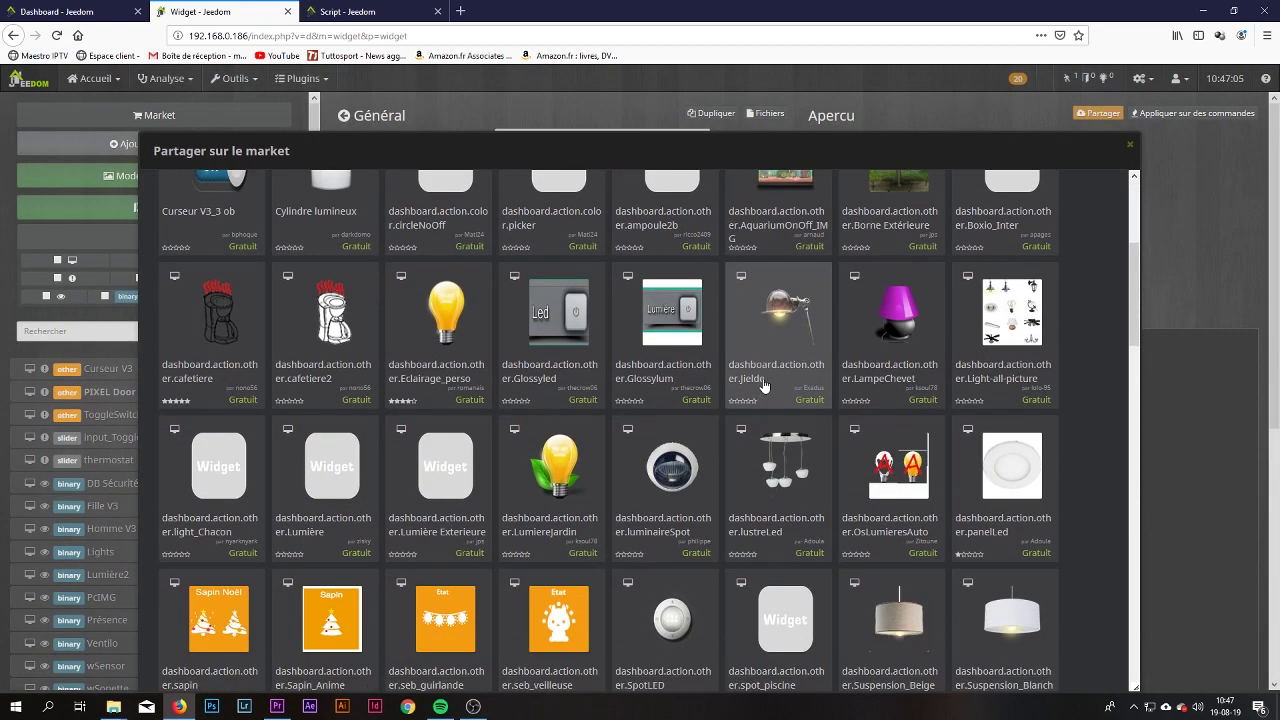
Install the stable version of the dashboard.action.other.Jielde widget and refresh the list of installed widgets
{"action": "left_click", "coordinate": [798, 325]}
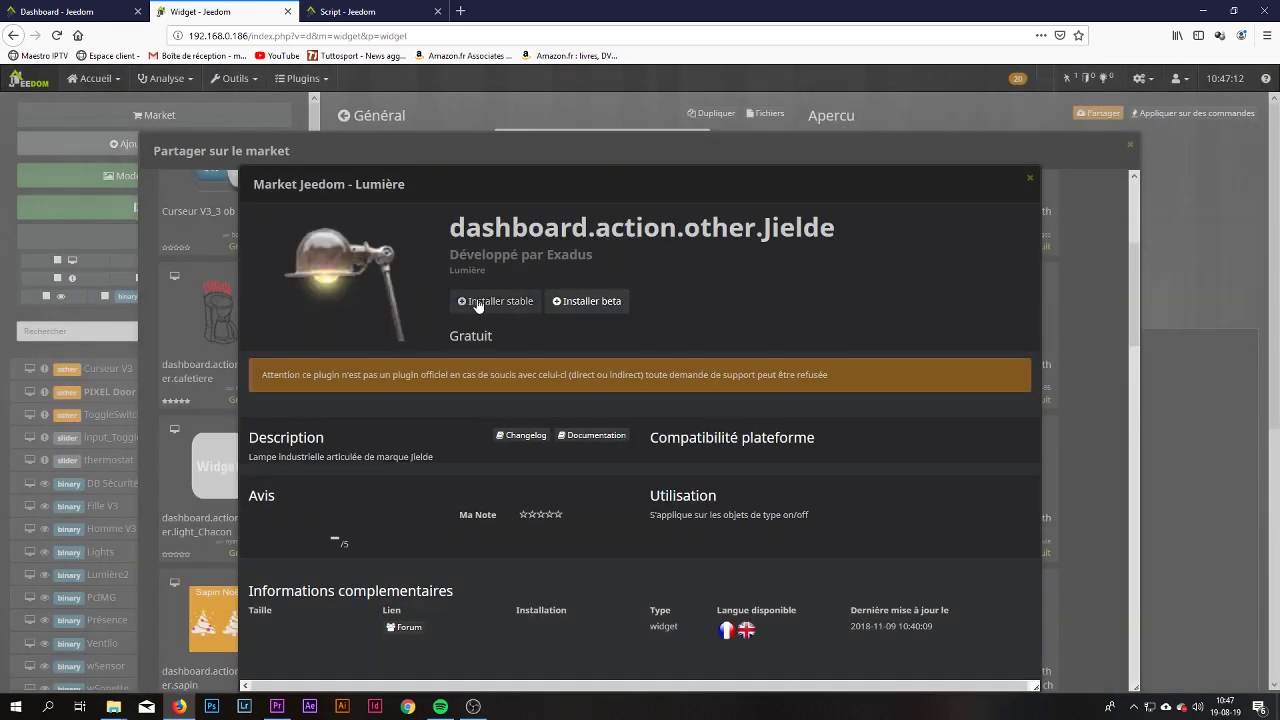
{"action": "left_click", "coordinate": [478, 302]}
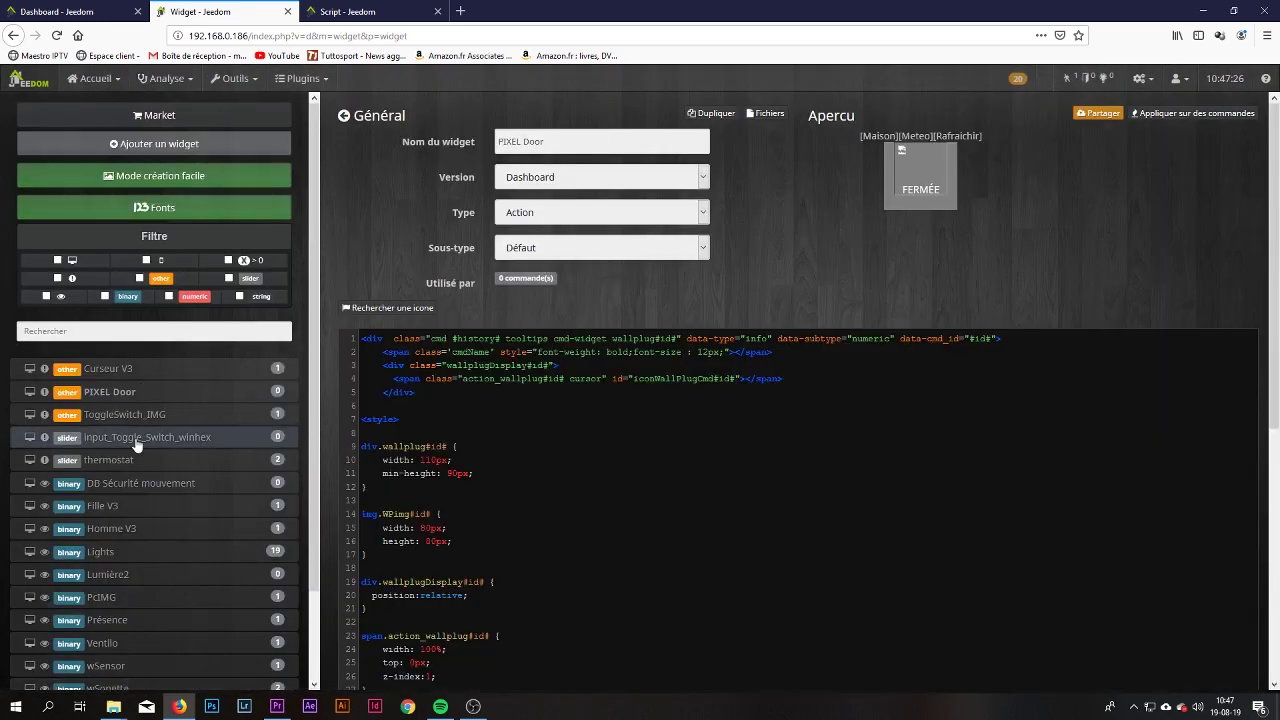
{"action": "scroll", "coordinate": [137, 445], "scroll_direction": "down", "scroll_amount": 2}
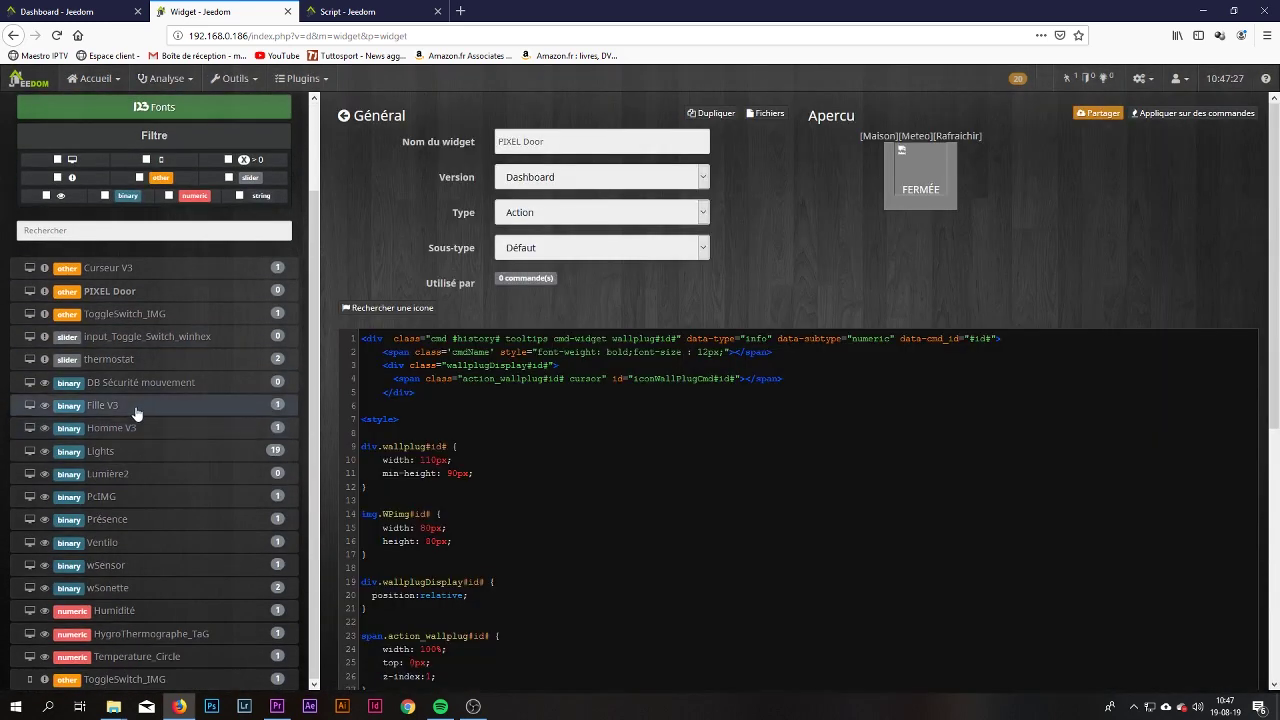
{"action": "left_click", "coordinate": [57, 35]}
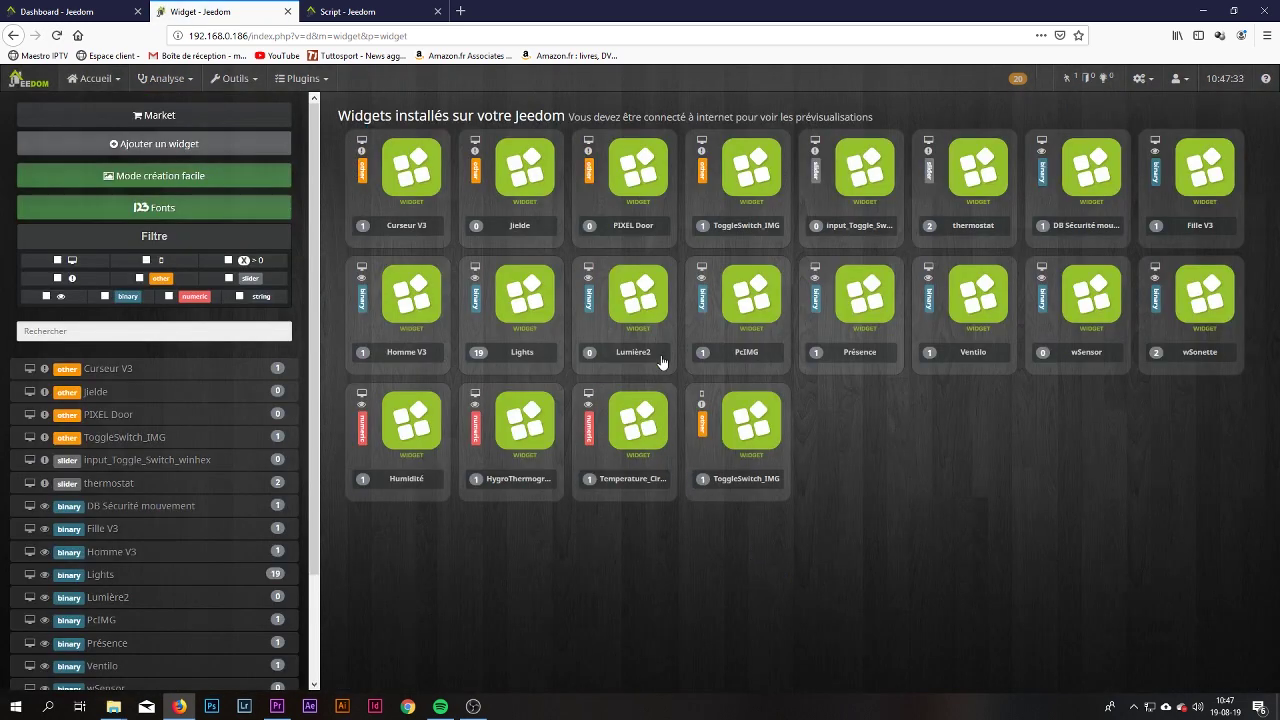
Apply the Jielde widget to the ONoFF command of Lumière Etage, filtering the commands by on
{"action": "left_click", "coordinate": [514, 174]}
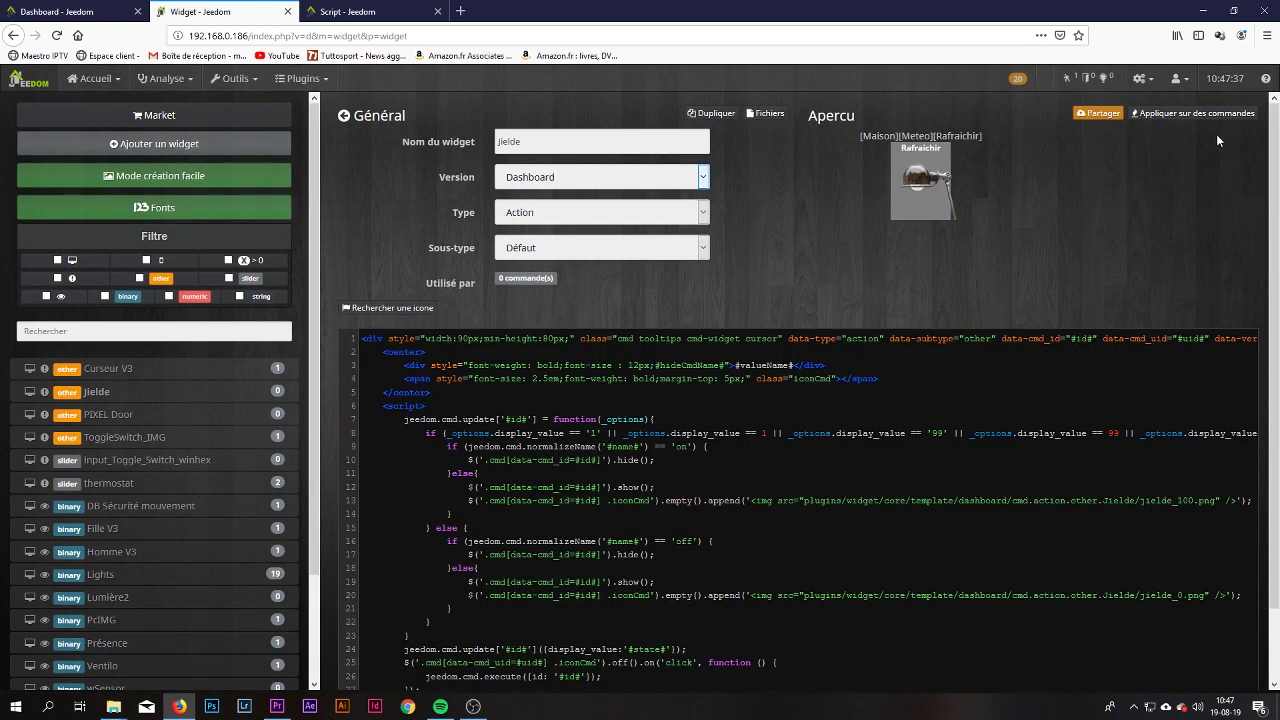
{"action": "left_click", "coordinate": [1195, 114]}
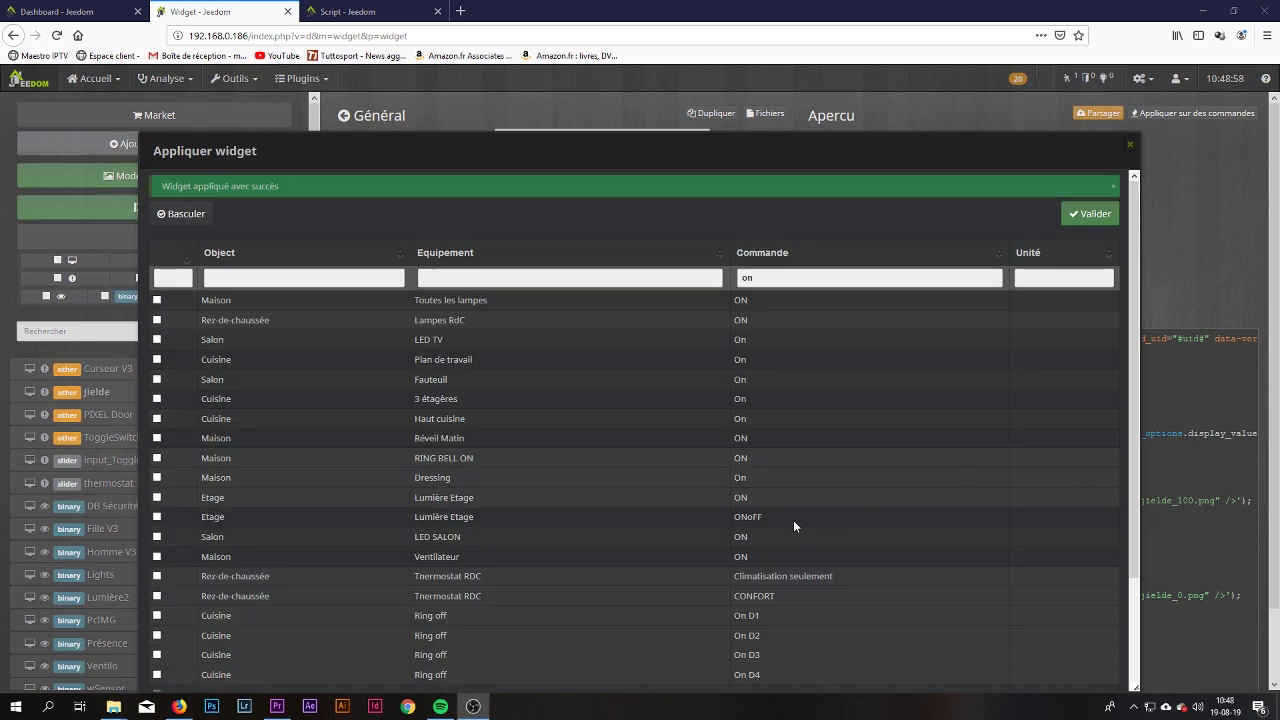
{"action": "left_click", "coordinate": [157, 517]}
{"action": "left_click", "coordinate": [1108, 217]}
Reload the Maison dashboard and examine the Lumière Etage tile in the Etage section
{"action": "left_click", "coordinate": [60, 11]}
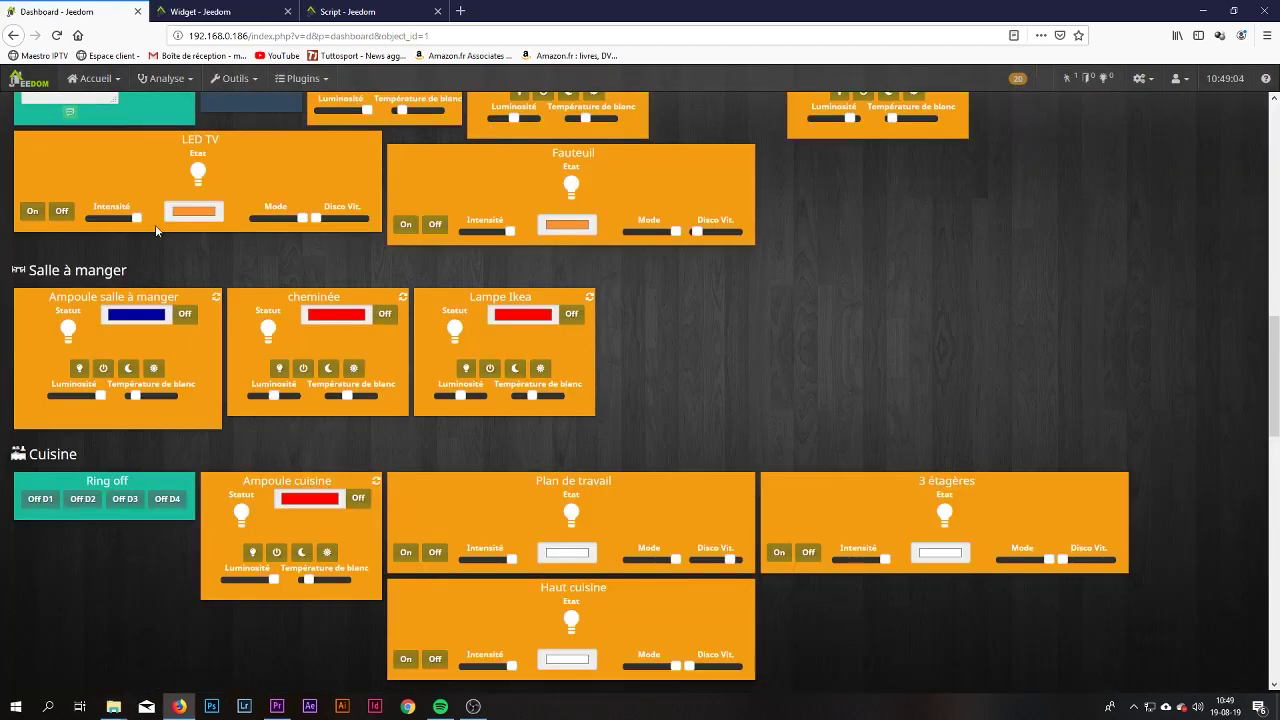
{"action": "scroll", "coordinate": [147, 224], "scroll_direction": "up", "scroll_amount": 15}
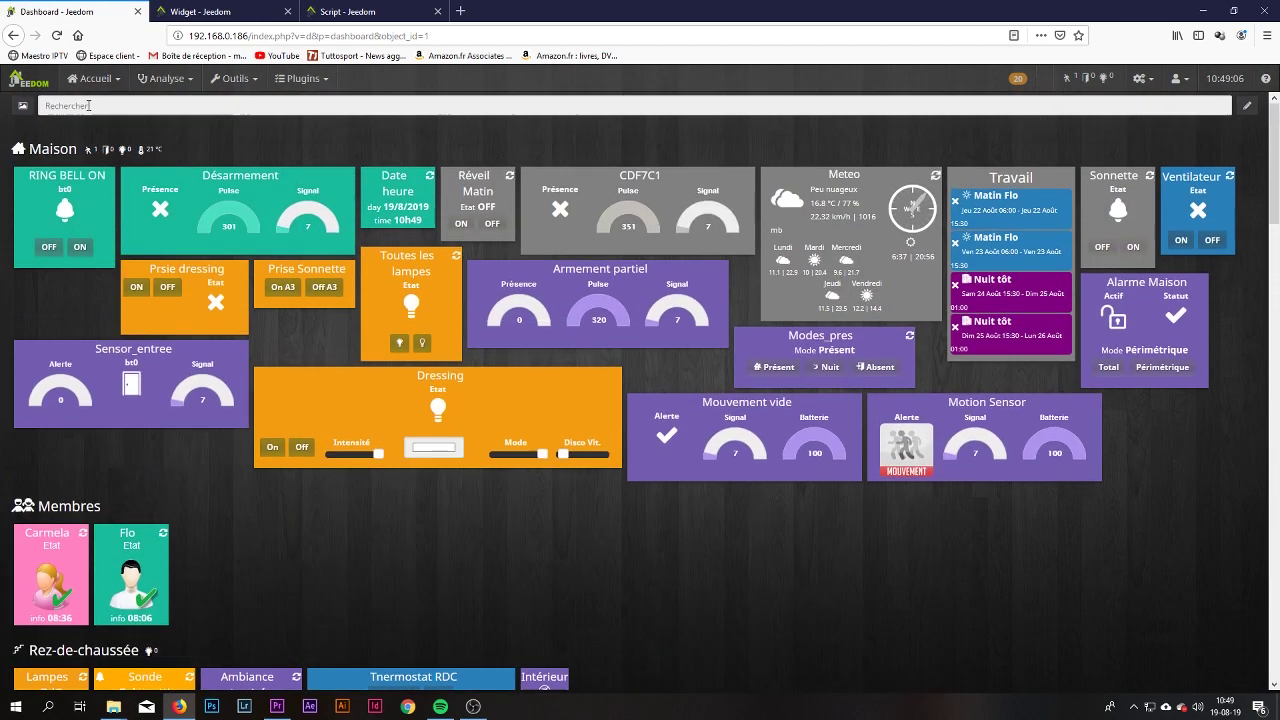
{"action": "left_click", "coordinate": [57, 35]}
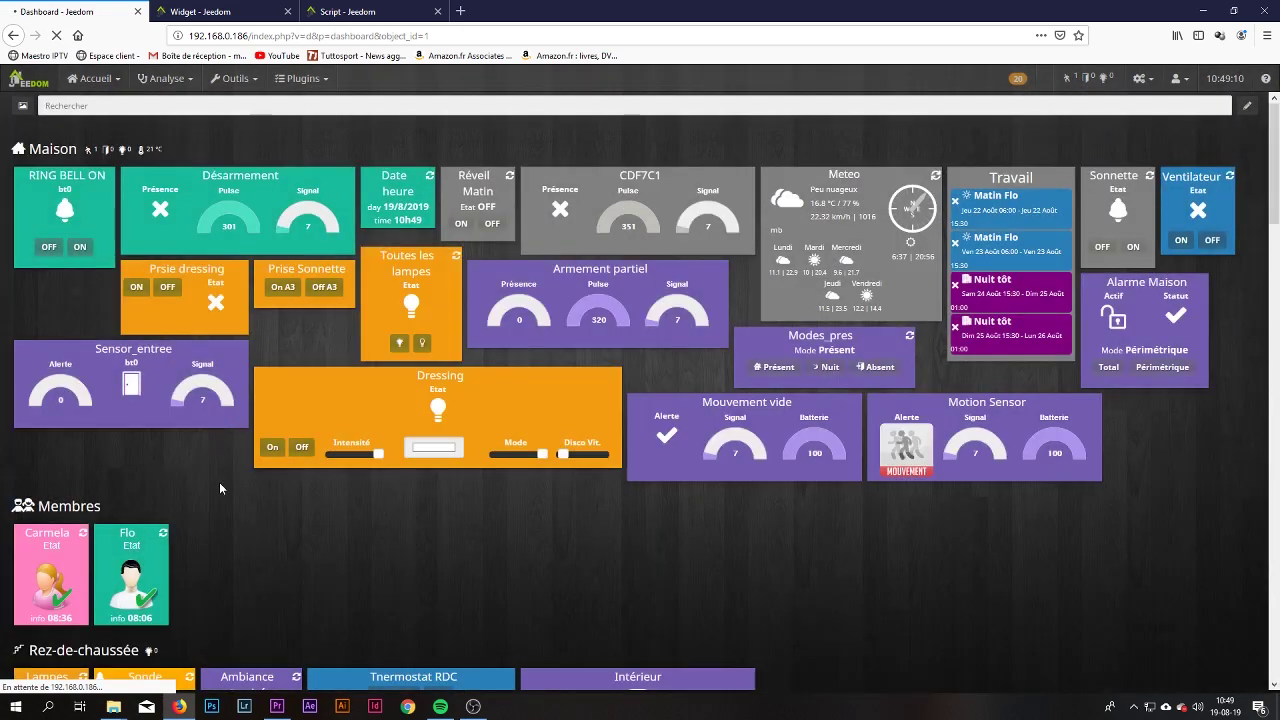
{"action": "scroll", "coordinate": [216, 484], "scroll_direction": "down", "scroll_amount": 7}
{"action": "scroll", "coordinate": [216, 484], "scroll_direction": "down", "scroll_amount": 7}
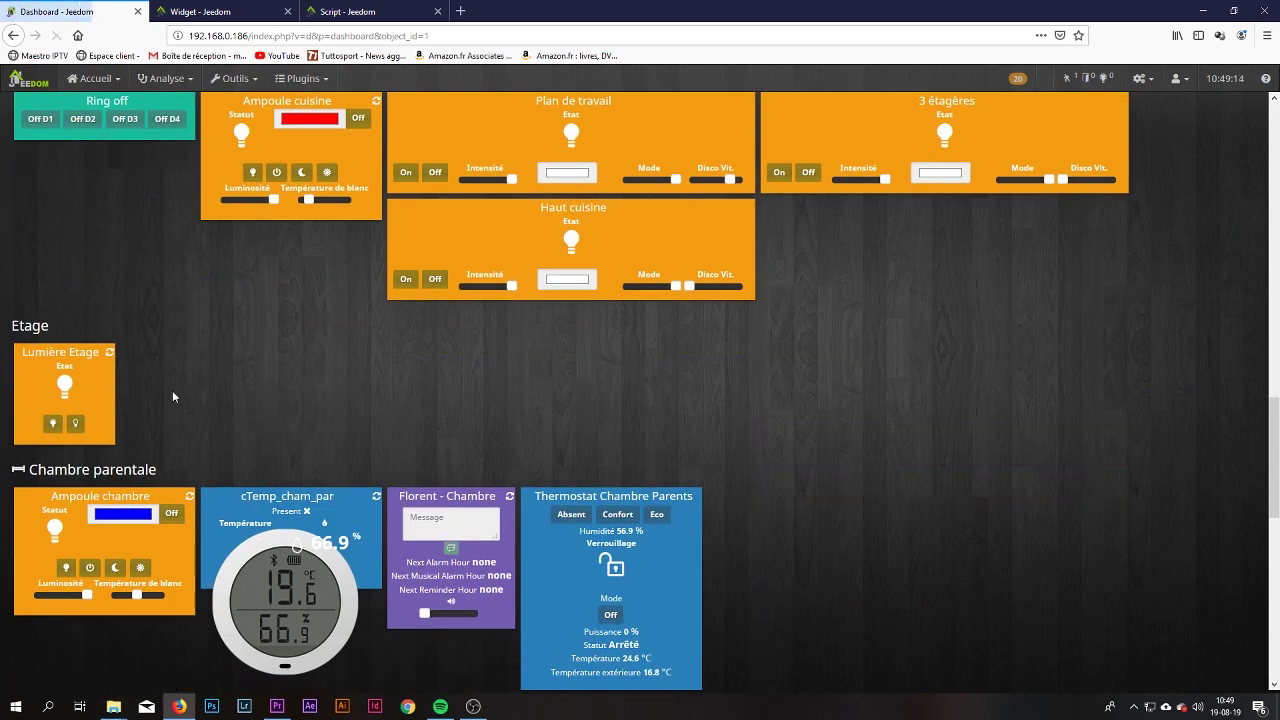
Open the Lumière Etage virtual equipment's commands, enable Afficher for the ONoFF command and save
{"action": "left_click", "coordinate": [61, 355]}
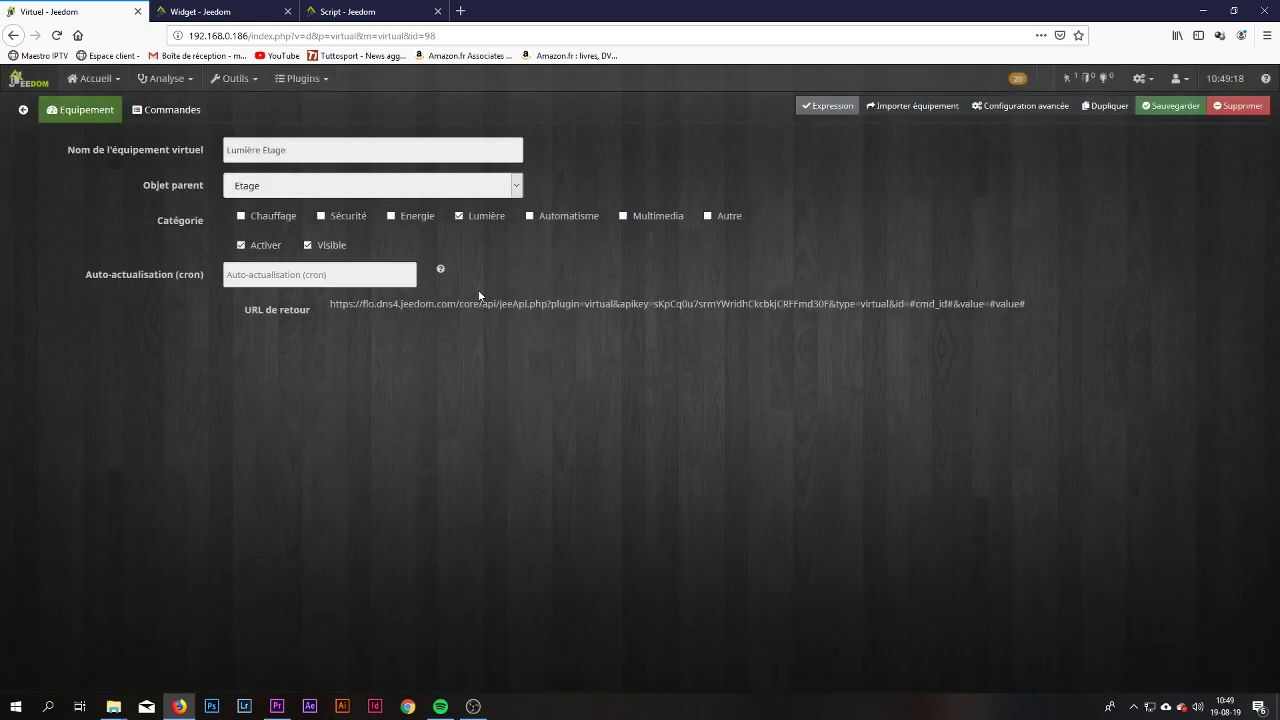
{"action": "left_click", "coordinate": [178, 110]}
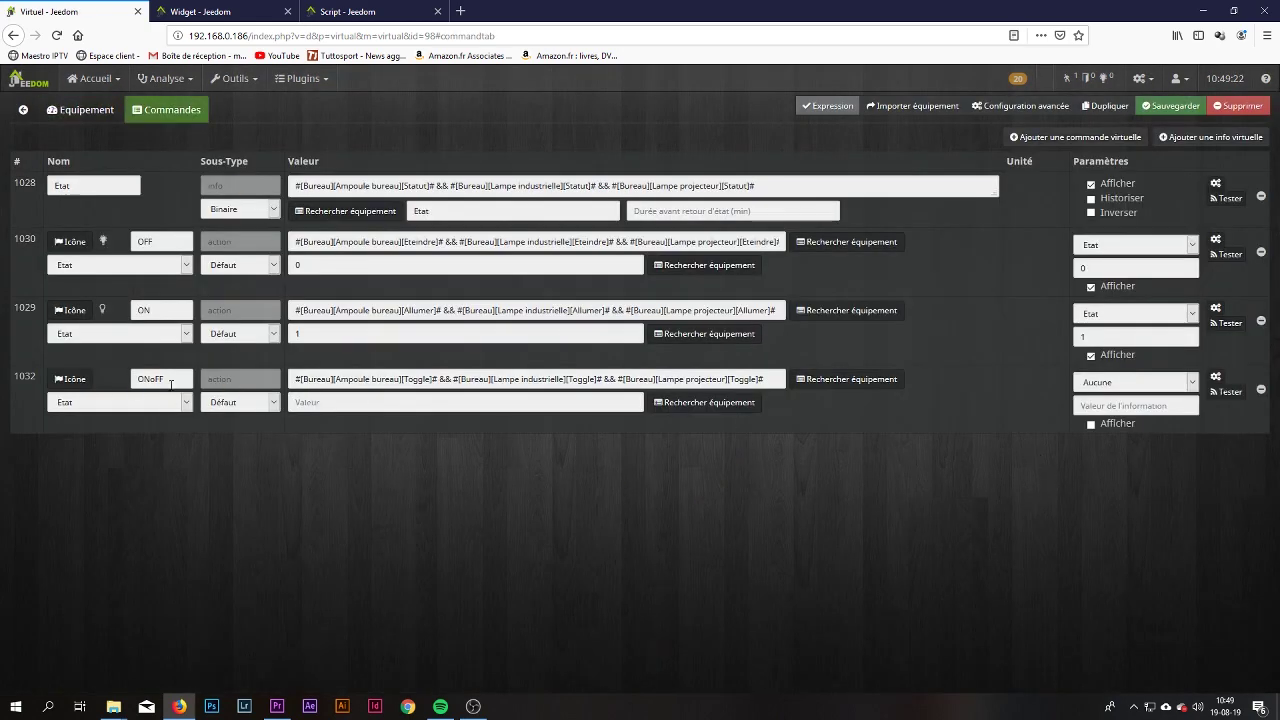
{"action": "left_click", "coordinate": [1091, 424]}
{"action": "left_click", "coordinate": [1168, 108]}
Open the Etage dashboard and test the Jielde lamp widget by toggling it twice in the Lumière Etage tile
{"action": "left_click", "coordinate": [228, 11]}
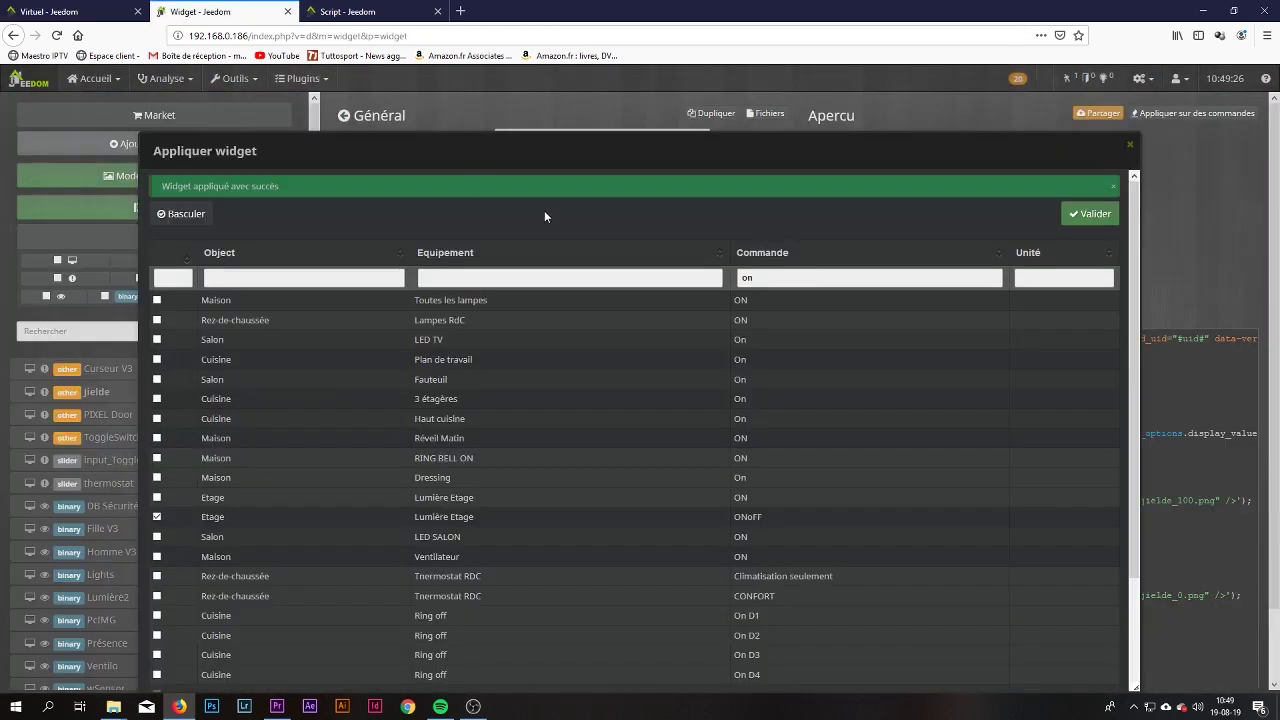
{"action": "left_click", "coordinate": [92, 78]}
{"action": "mouse_move", "coordinate": [105, 104]}
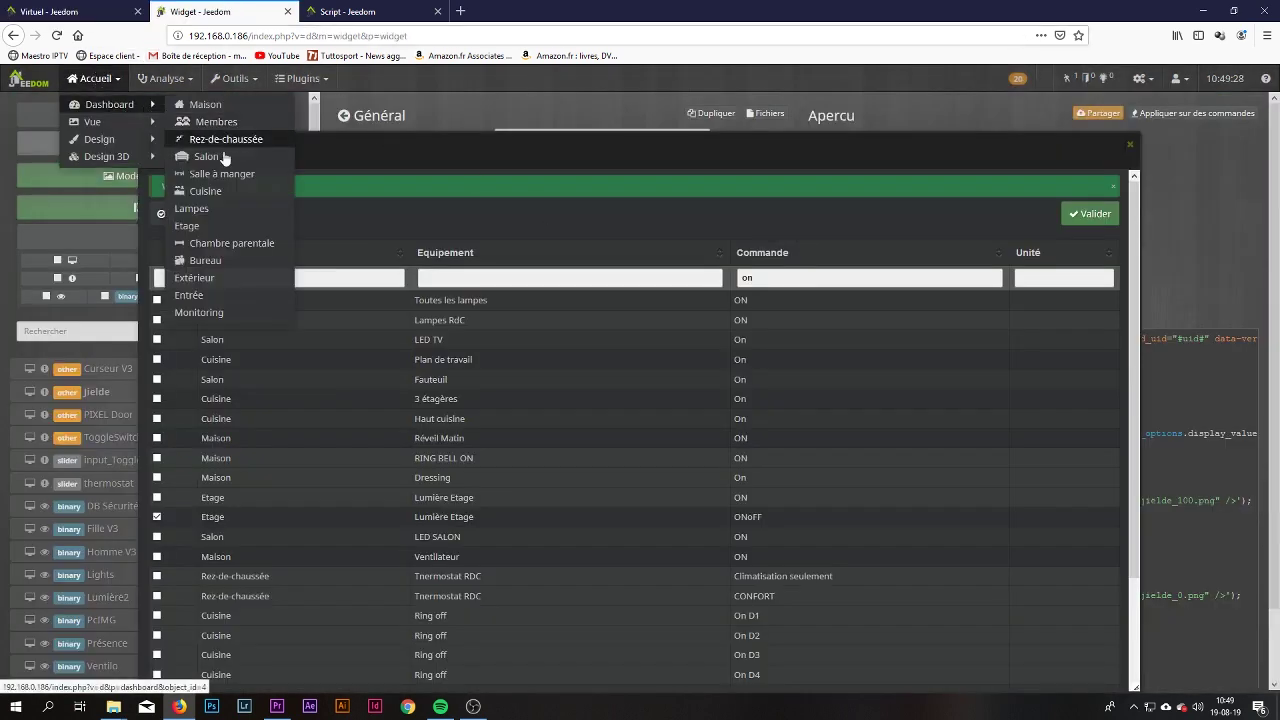
{"action": "left_click", "coordinate": [188, 226]}
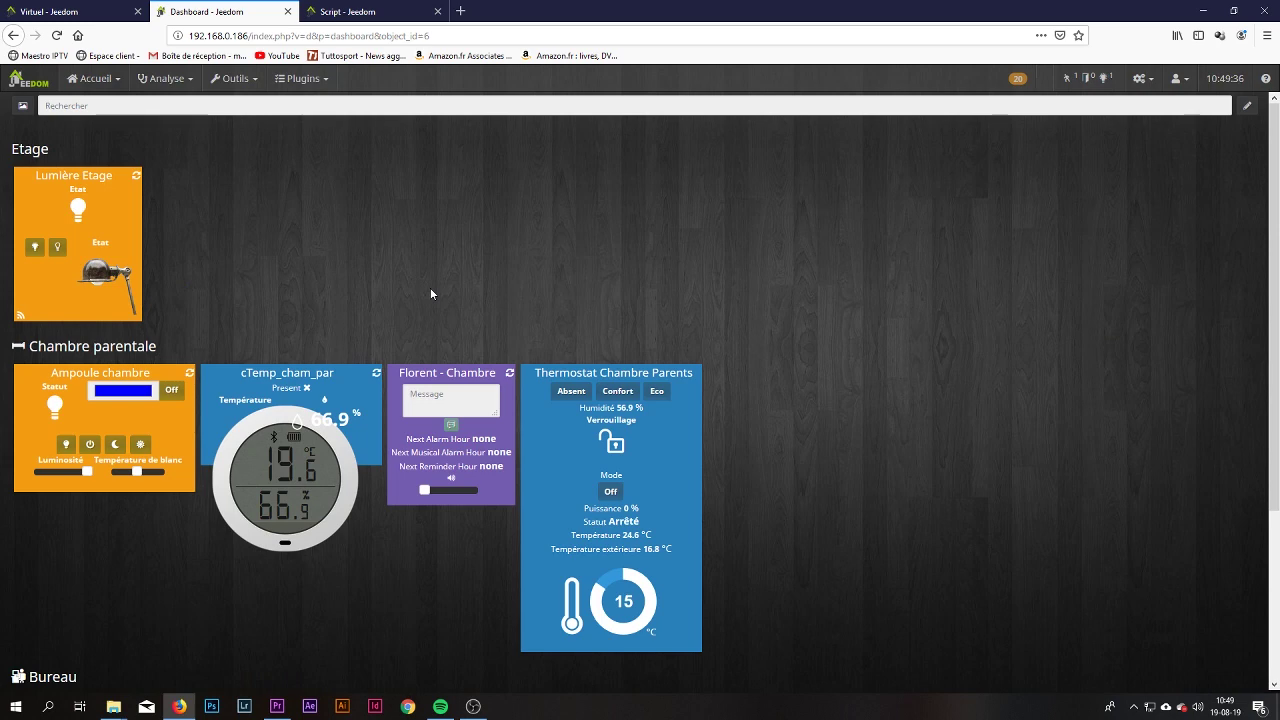
{"action": "left_click", "coordinate": [97, 282]}
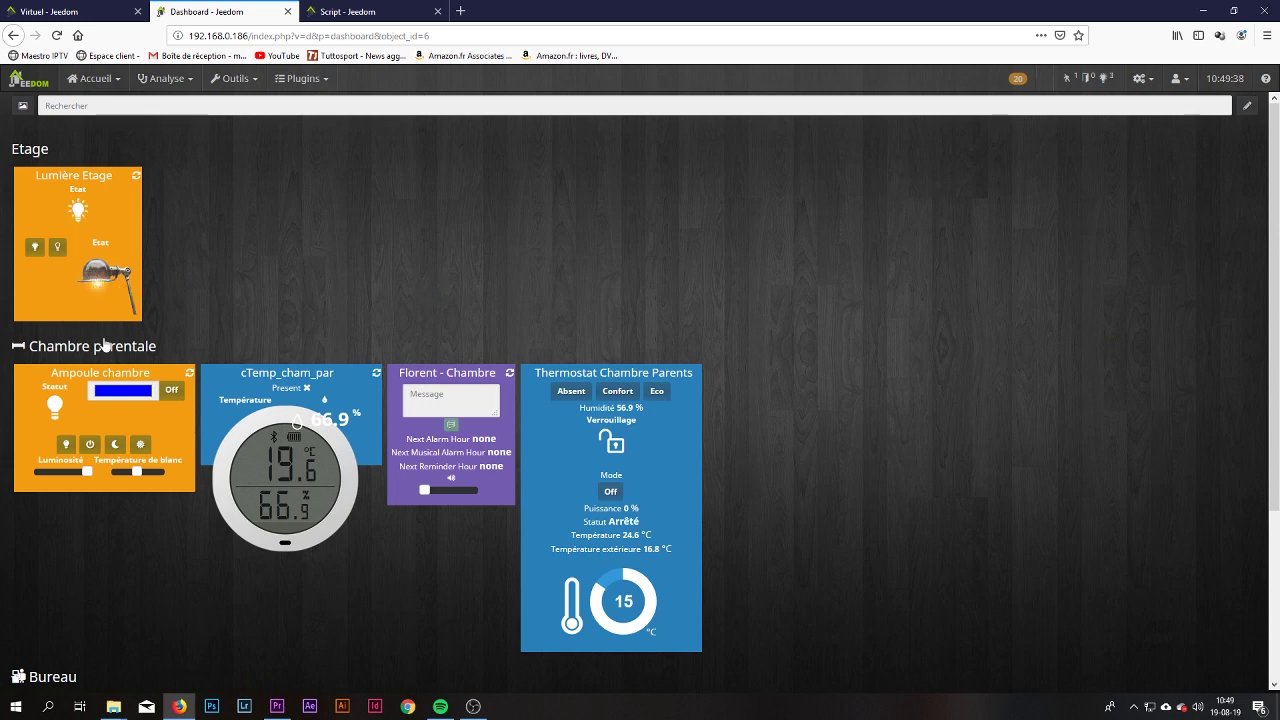
{"action": "left_click", "coordinate": [104, 282]}
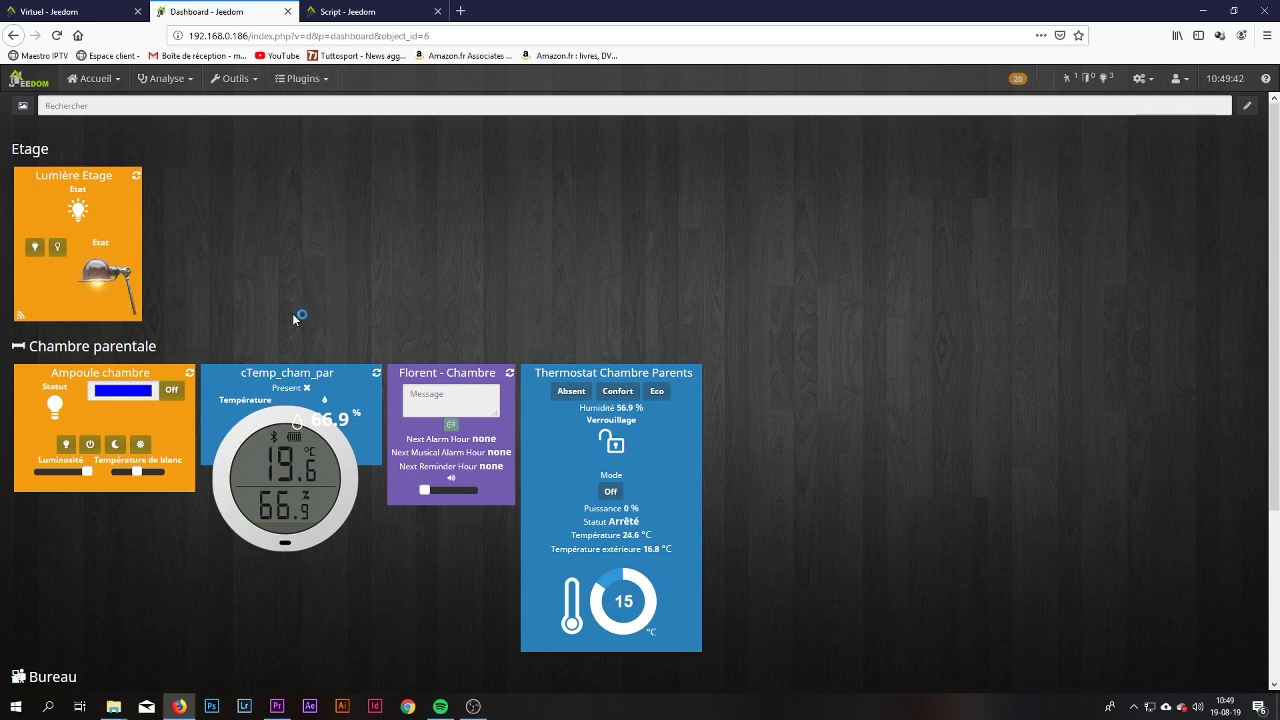